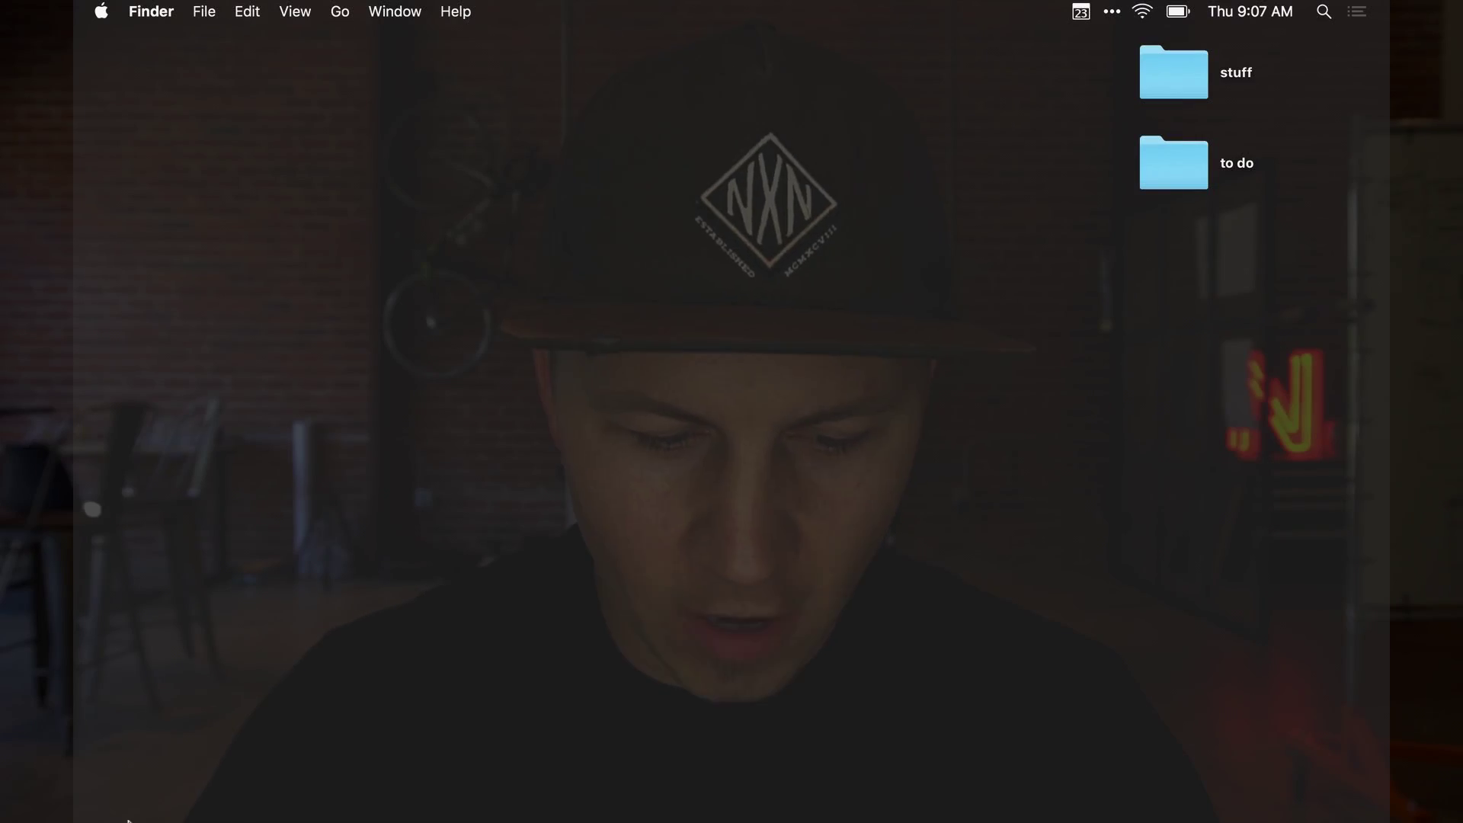
Open Finder and browse to the Dropbox _Clients folder
click(313, 774)
click(406, 260)
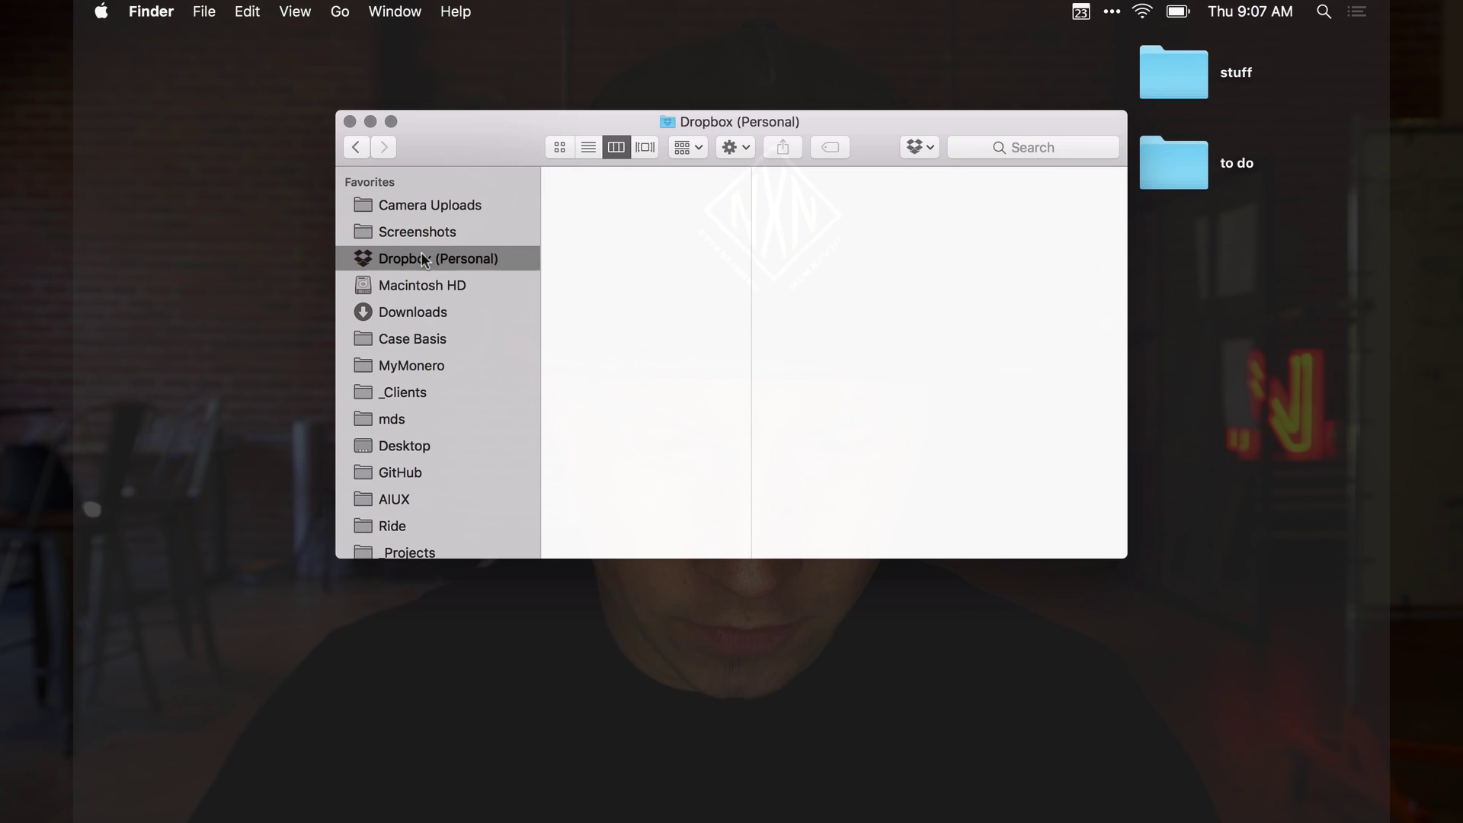
click(608, 201)
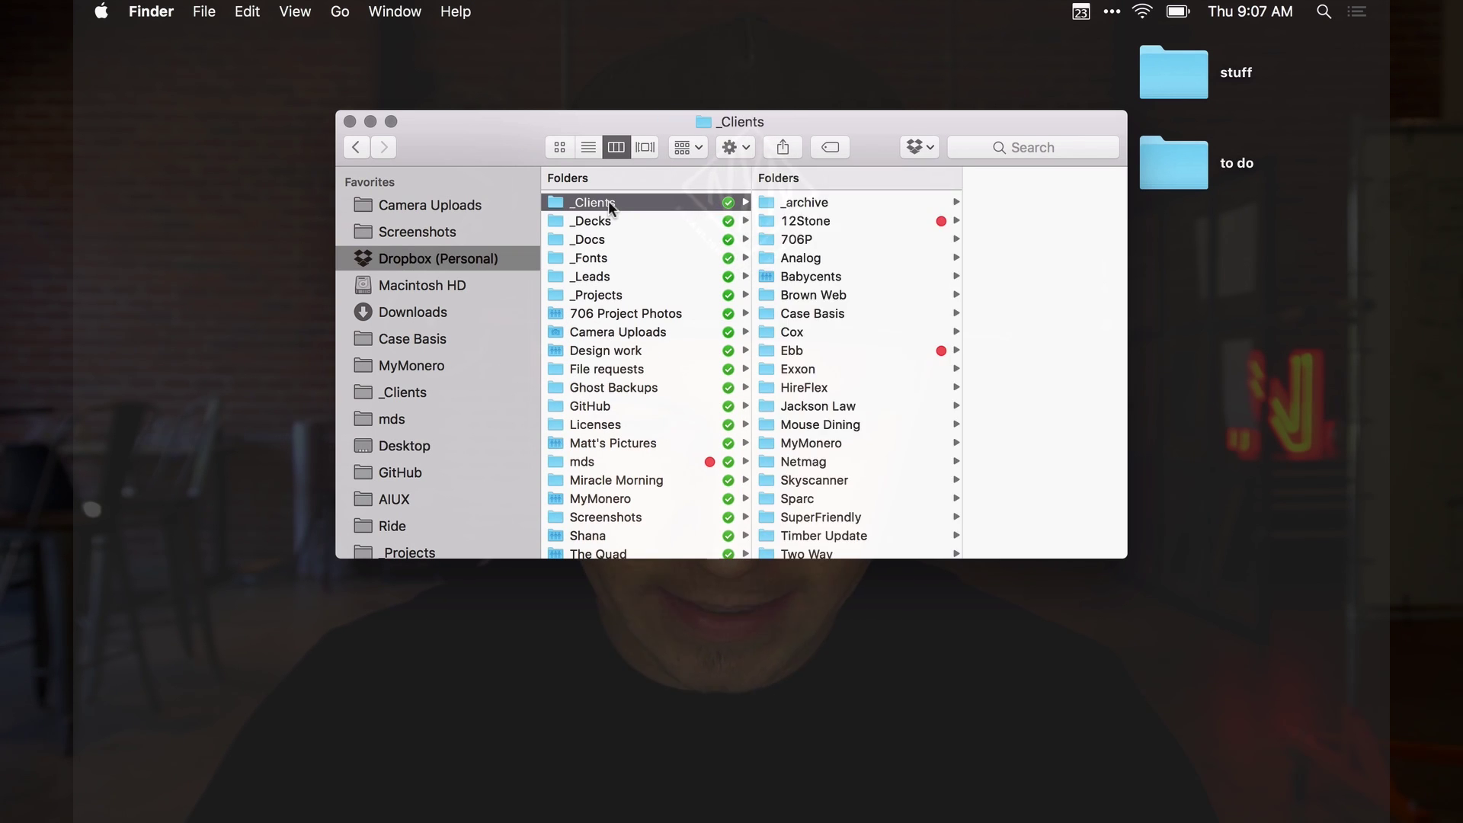
scroll(868, 298, down, 3)
scroll(875, 296, up, 2)
Create a 'YouTube' folder in _Clients containing 'contracts' and 'projects' subfolders
key(super+shift+n)
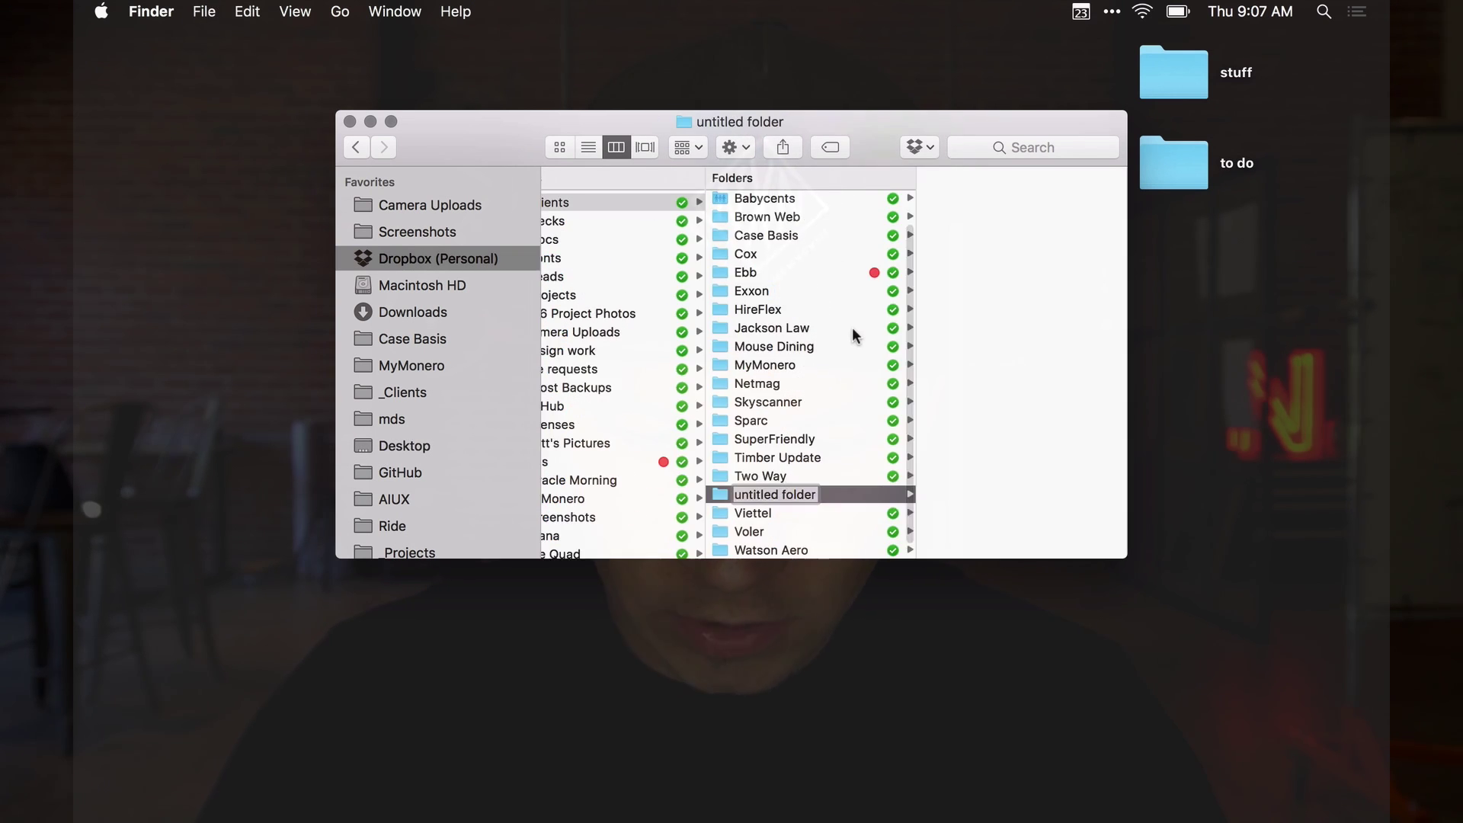
text(YouTube)
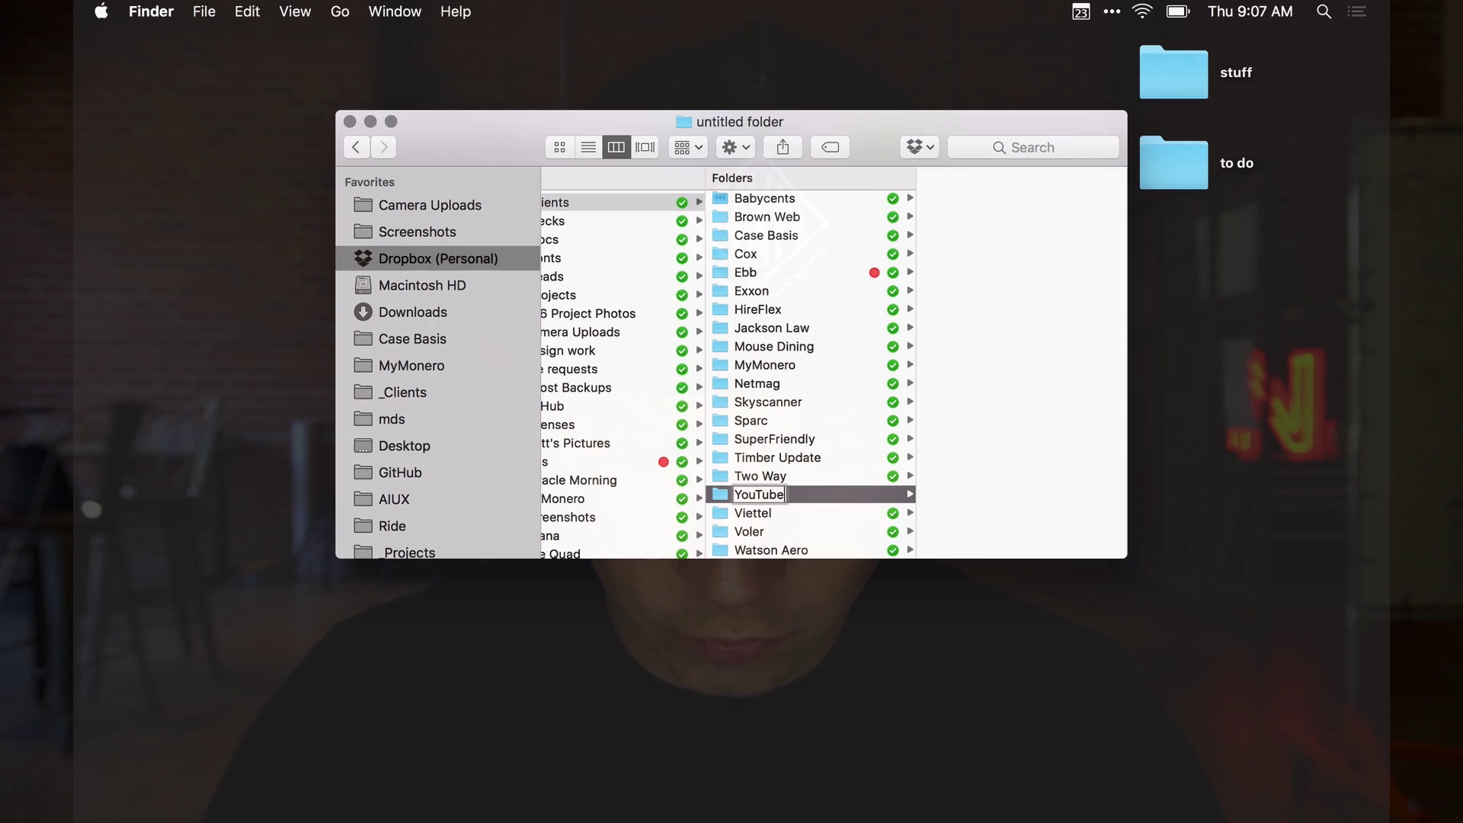
scroll(864, 410, down, 2)
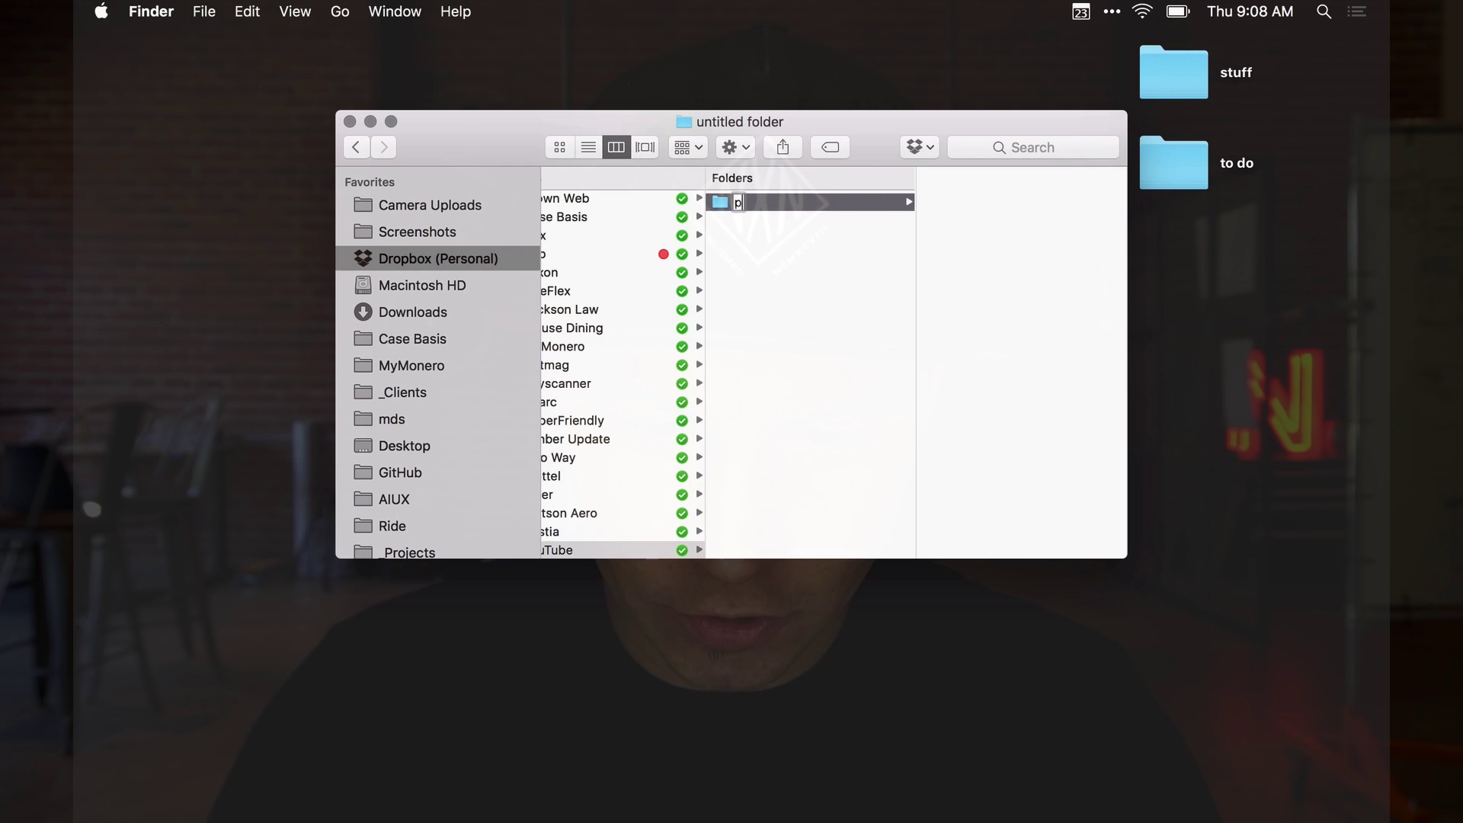
click(769, 457)
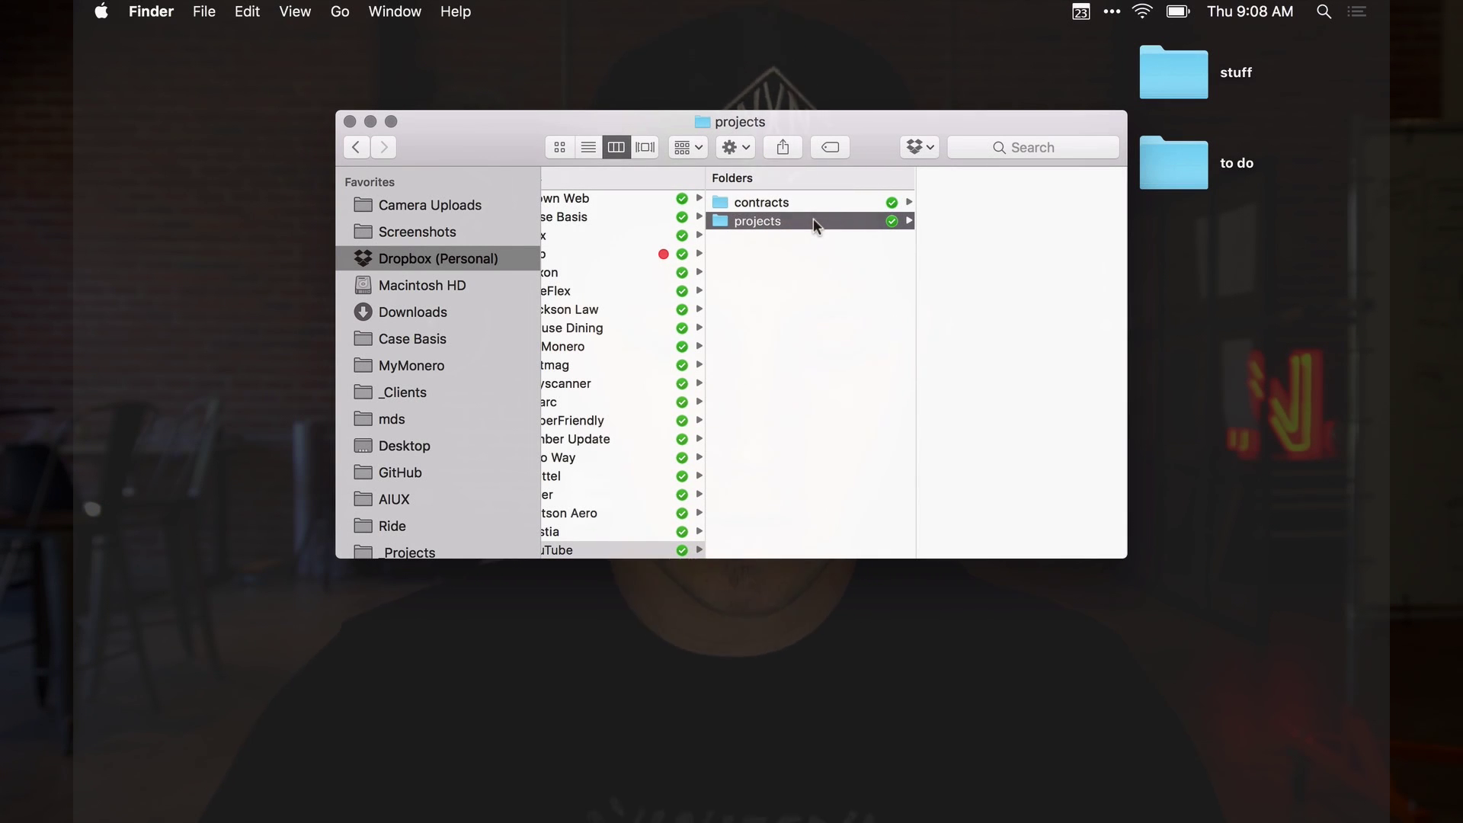
Create 'iOS' and 'marketing site' folders inside the YouTube projects folder
key(super+shift+n)
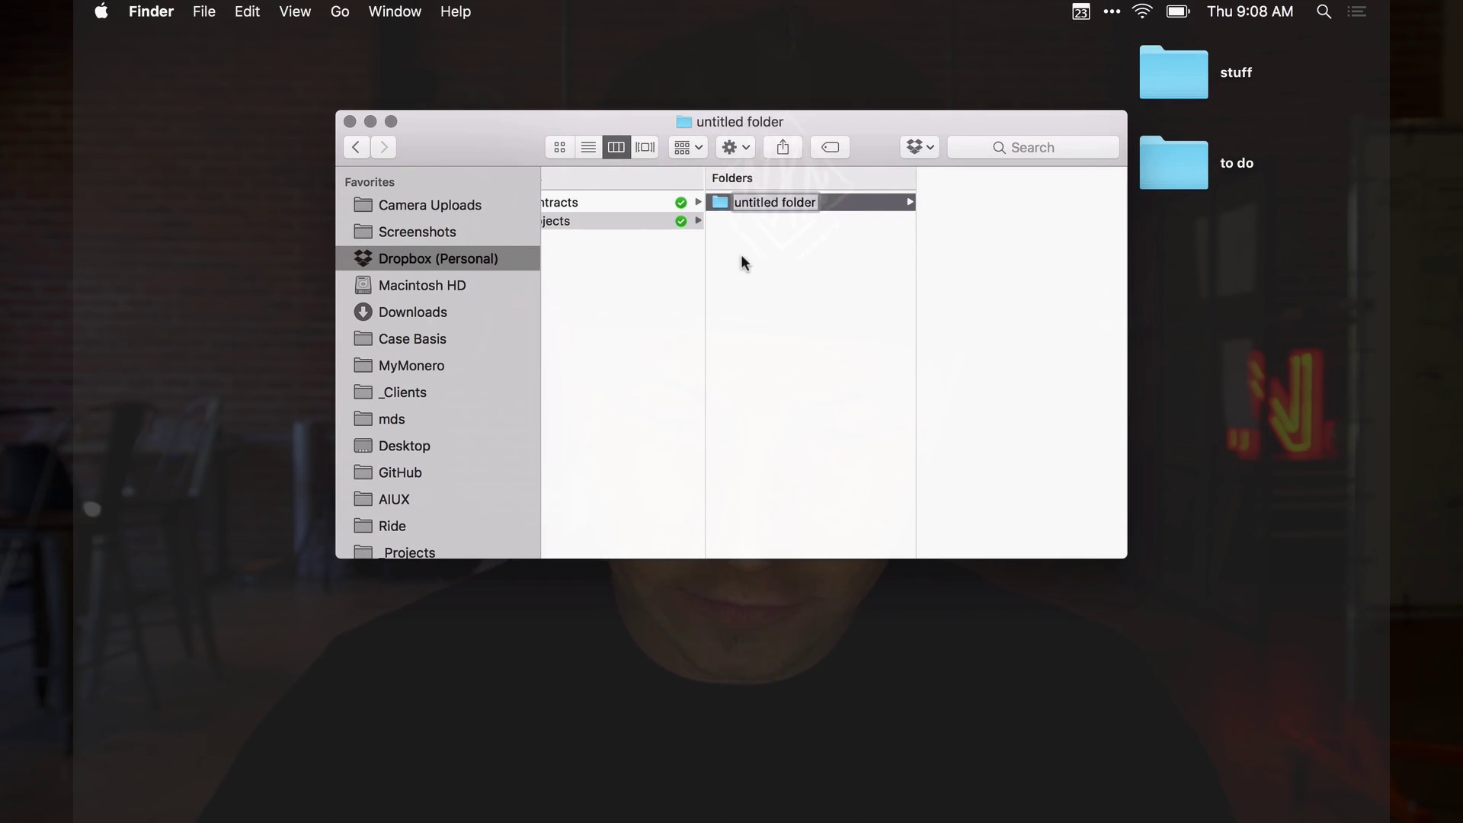
text(iOS)
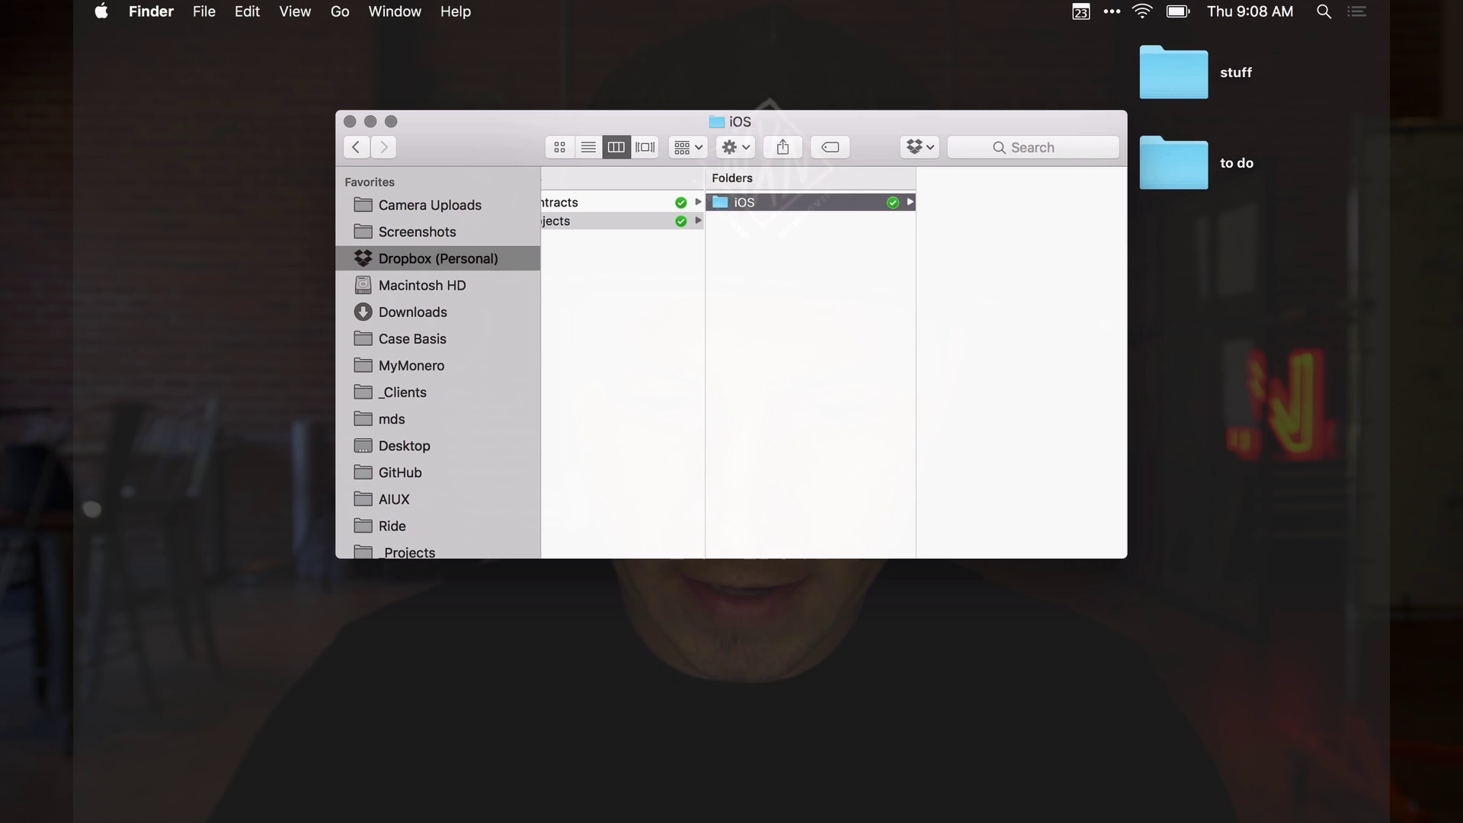
click(797, 282)
click(774, 204)
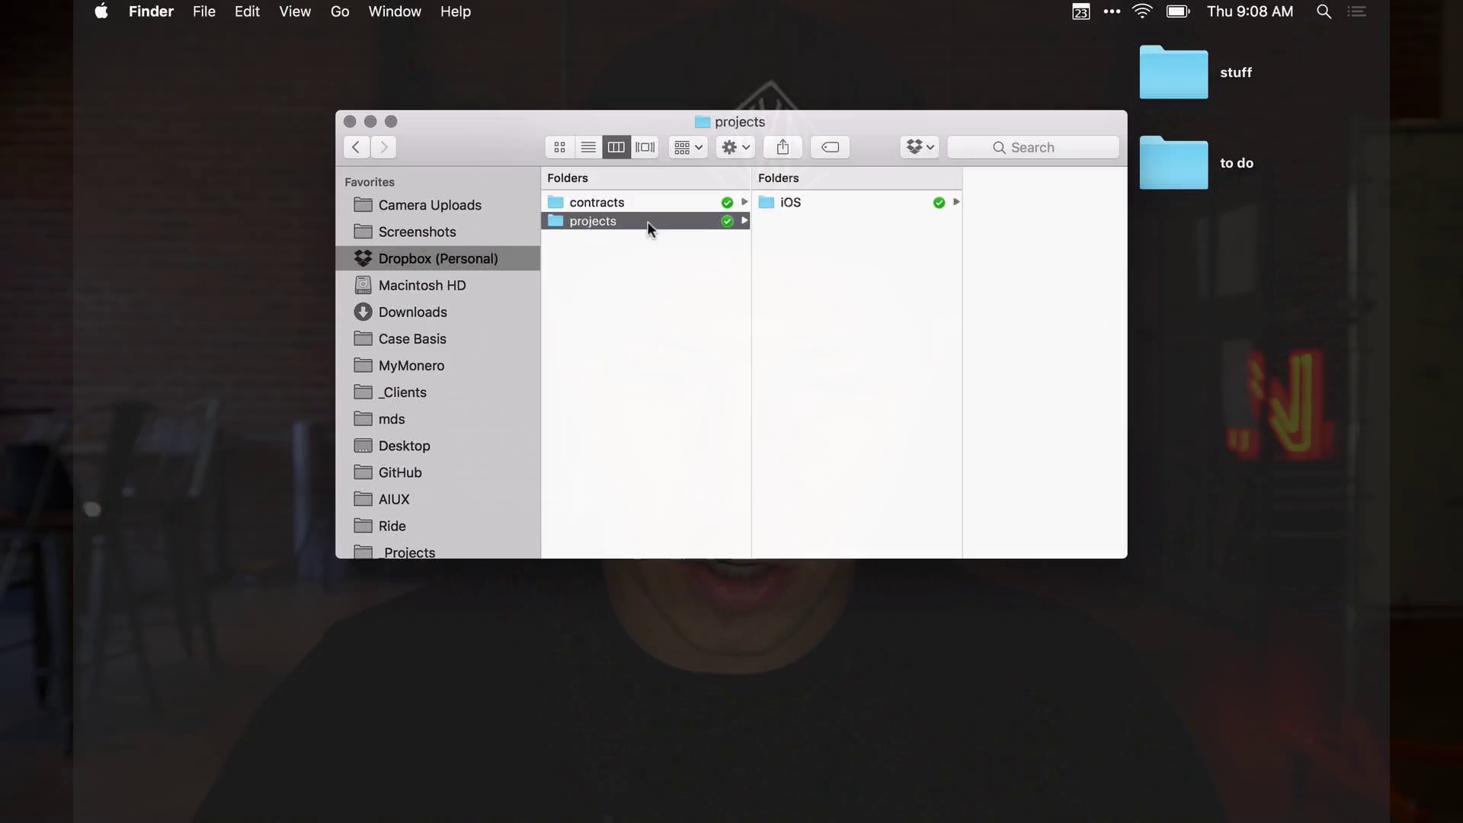
key(super+shift+n)
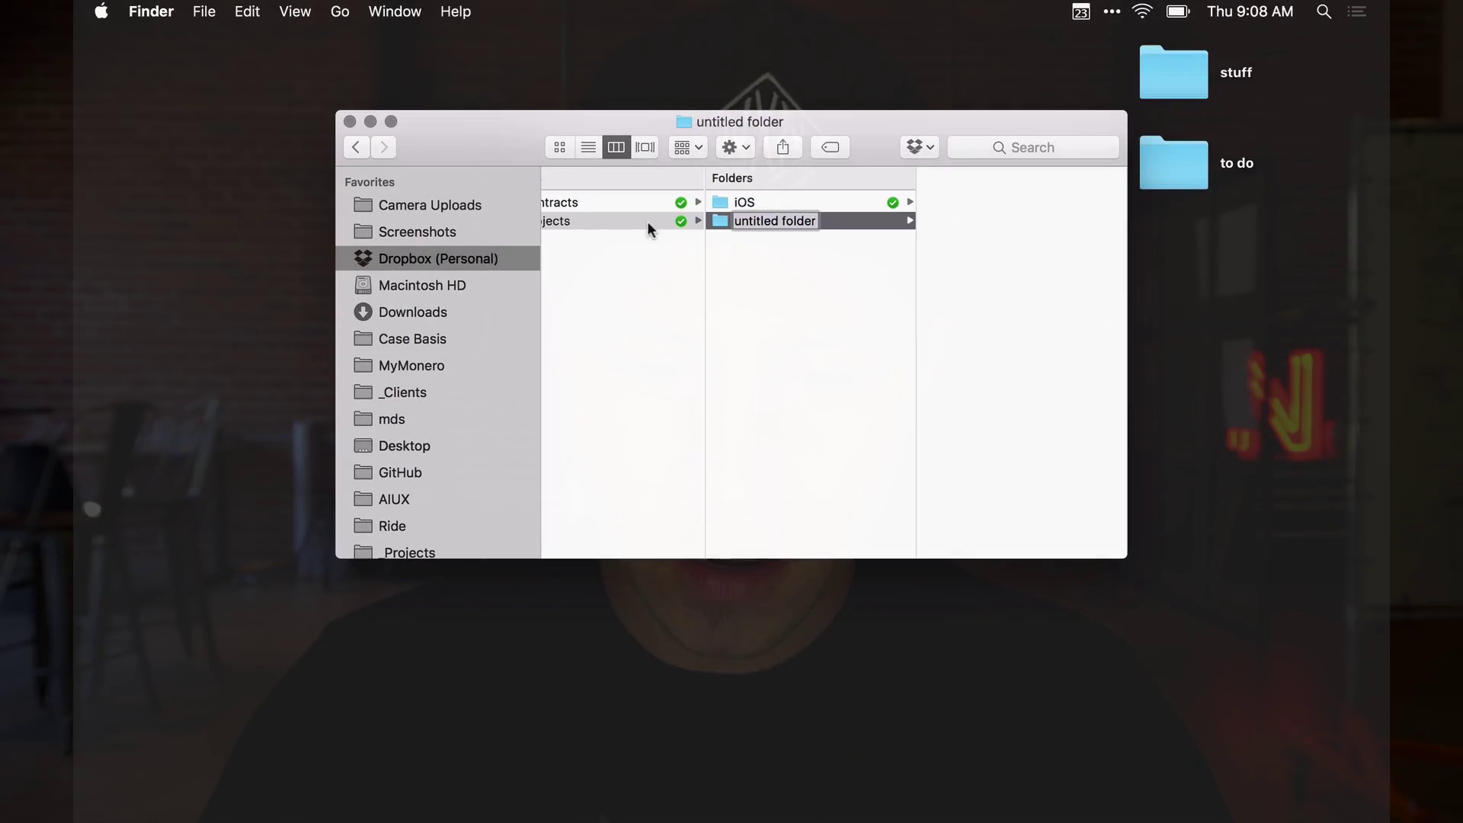
text(marketing site)
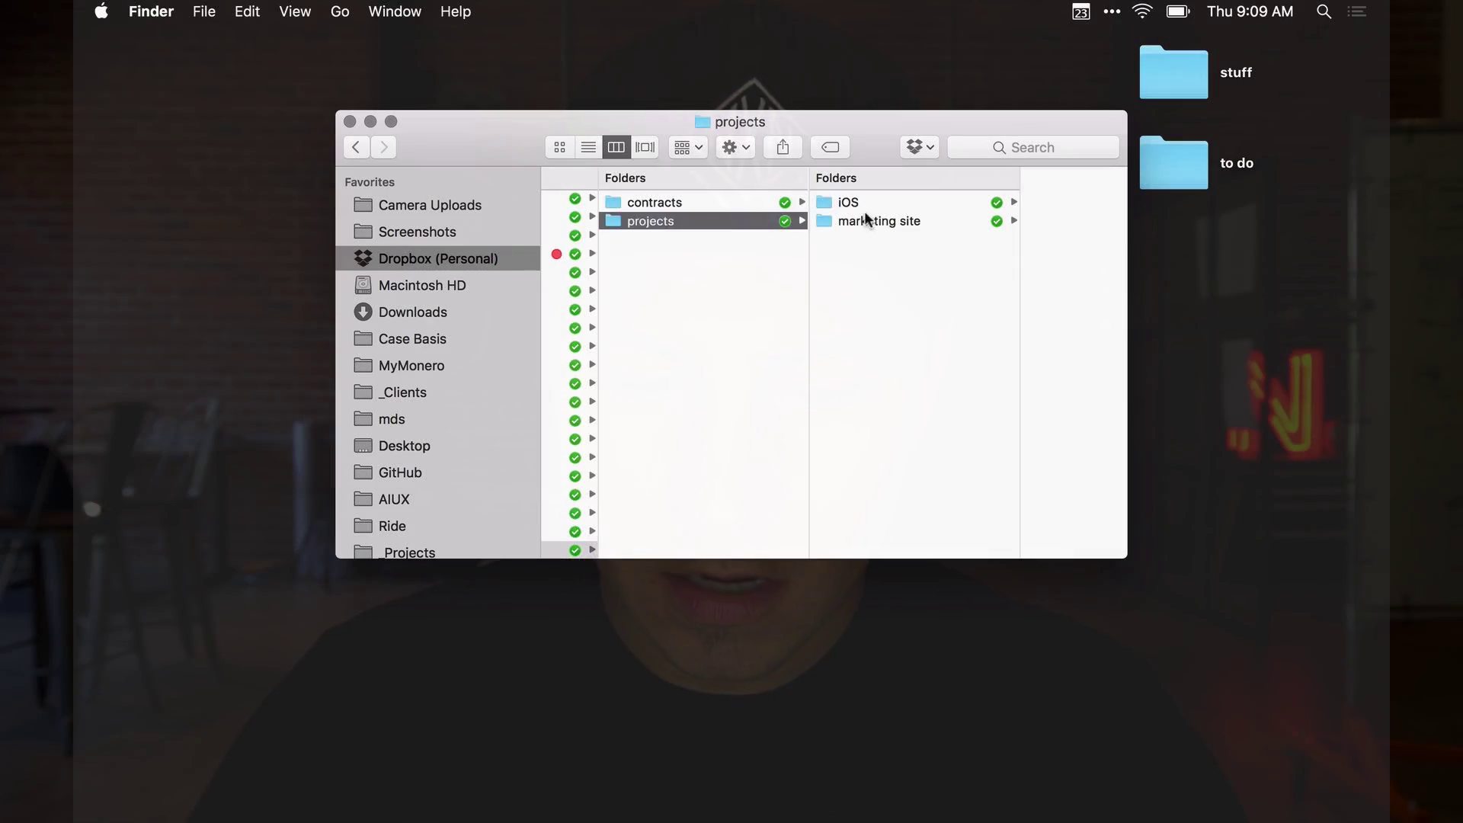
Delete the 'marketing site' folder from projects
click(864, 218)
key(super+BackSpace)
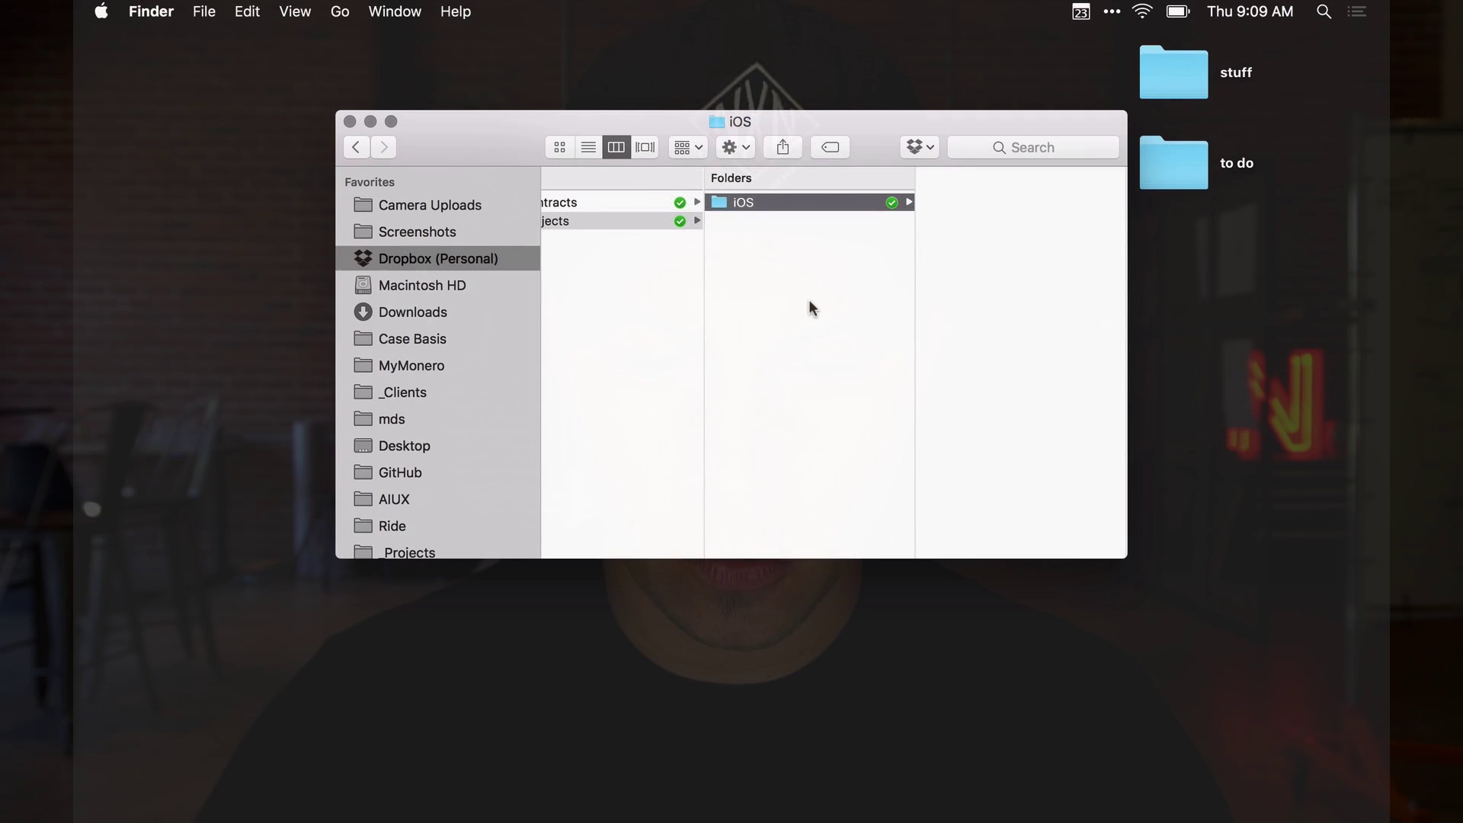
click(808, 299)
Create 'design', 'assets', an untitled folder and 'review' inside the iOS folder
click(783, 197)
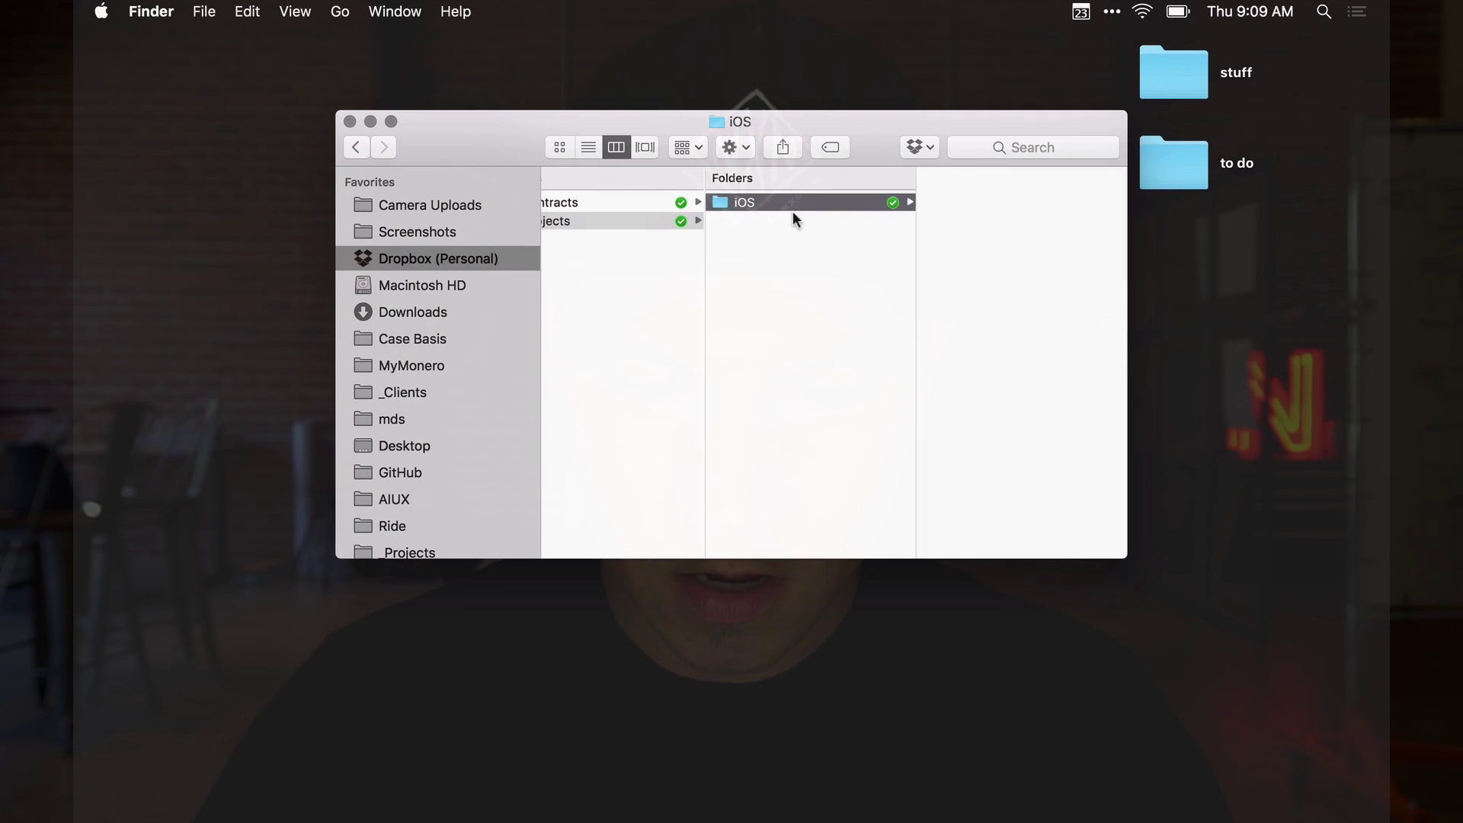
key(shift+super+n)
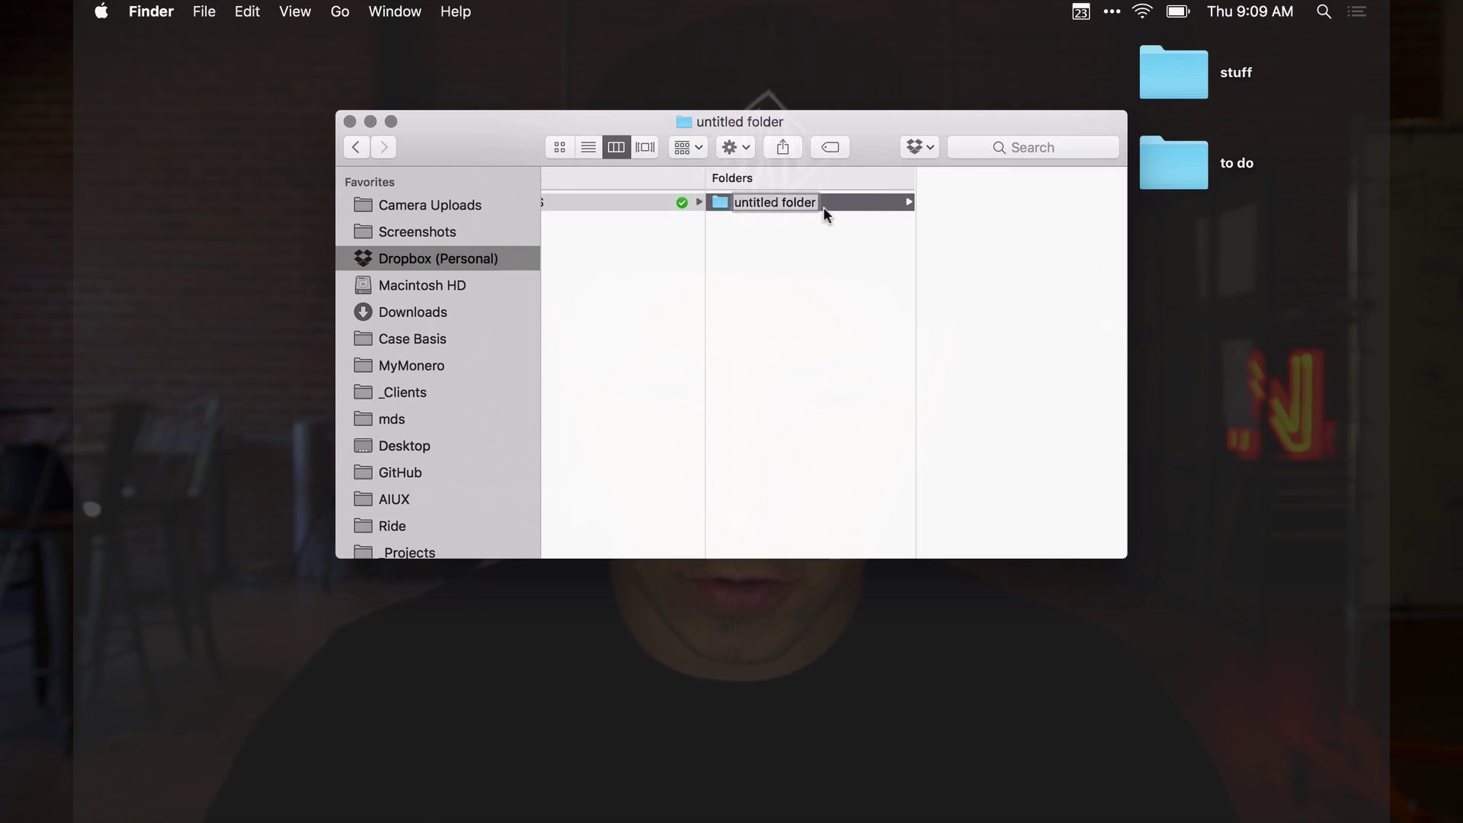
text(design)
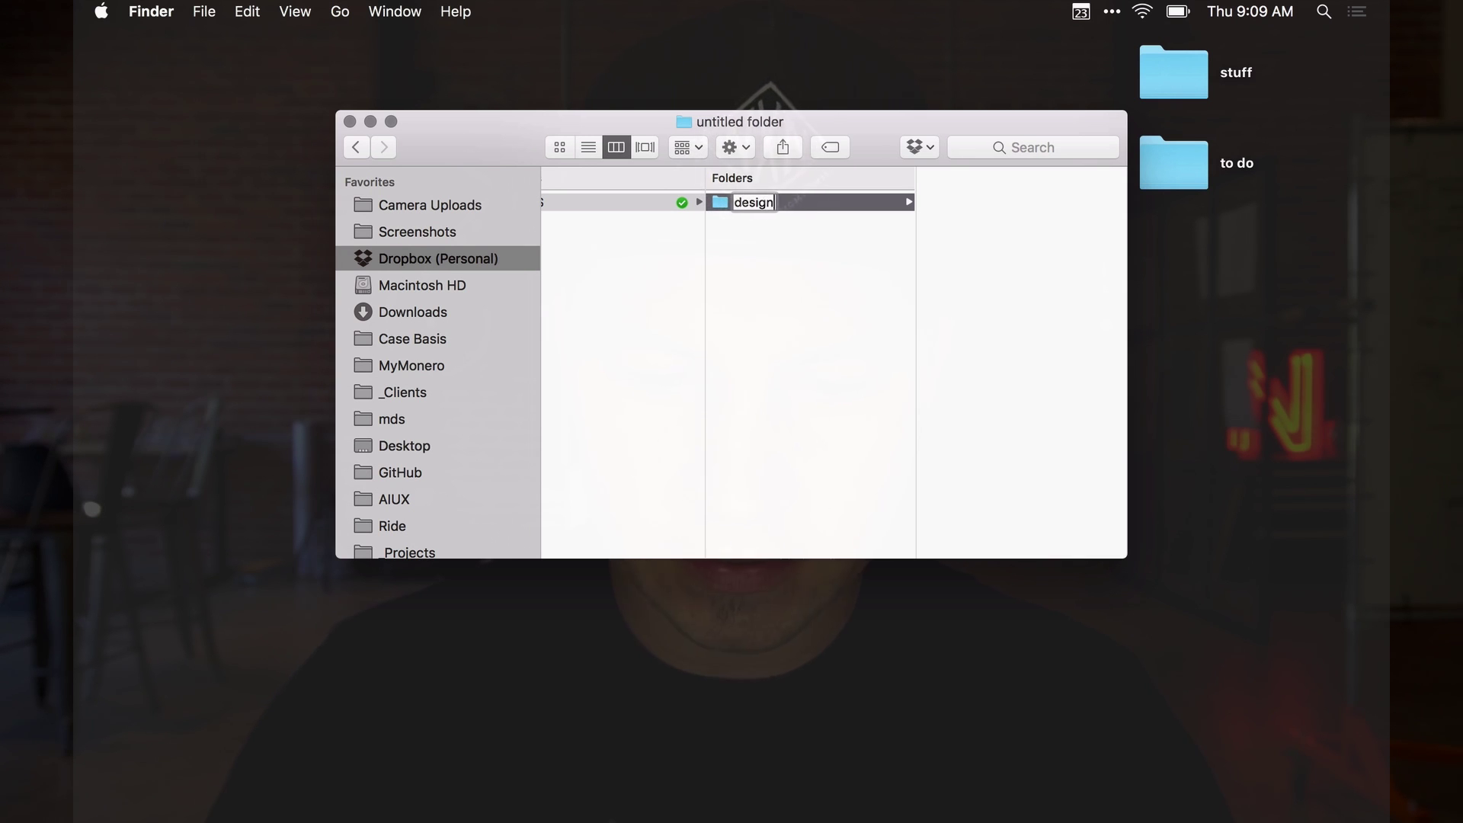
click(643, 201)
key(shift+super+n)
text(assets)
key(Return)
click(571, 200)
key(shift+super+n)
key(shift+super+n)
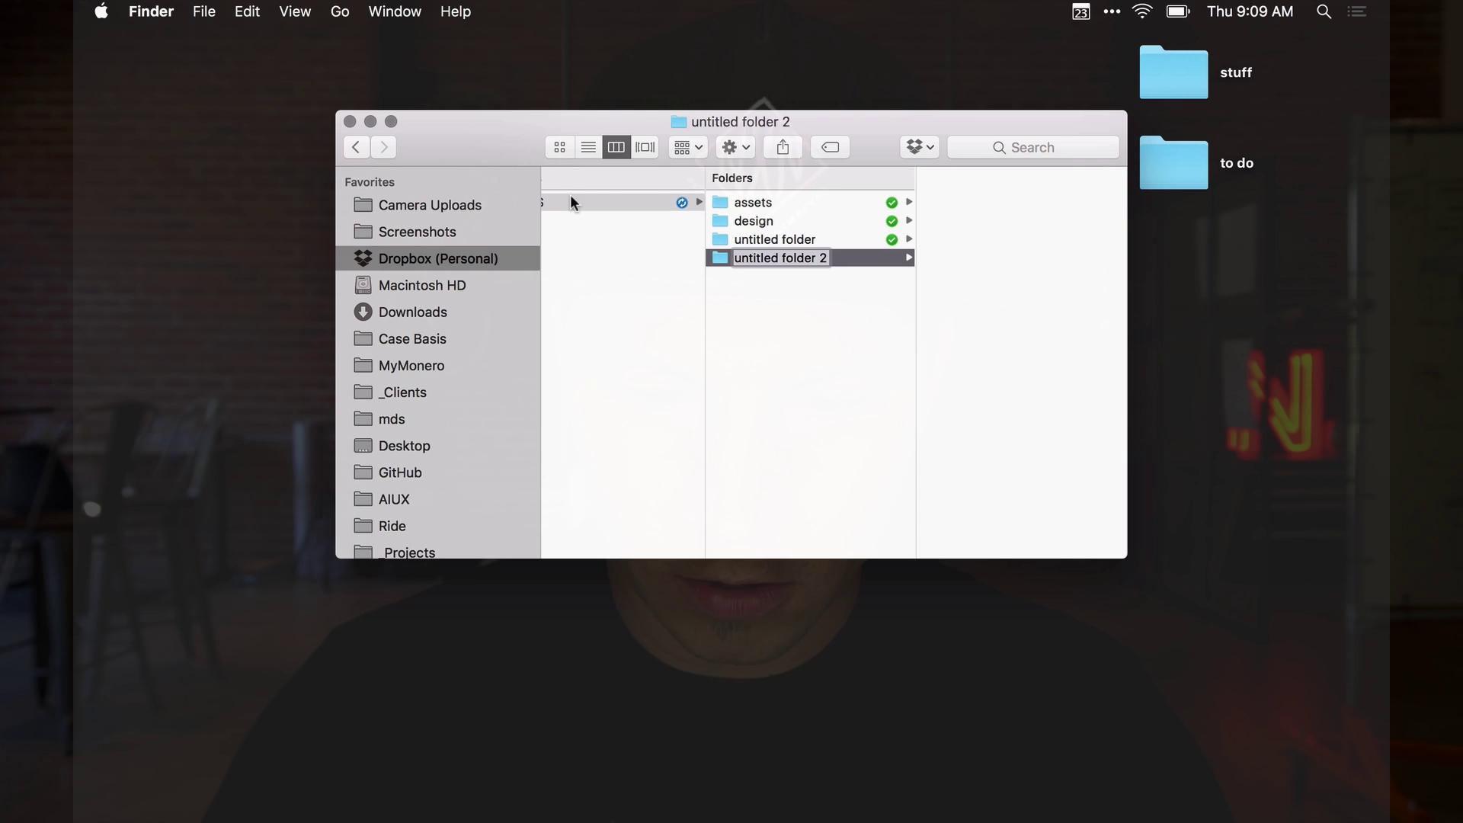
click(781, 353)
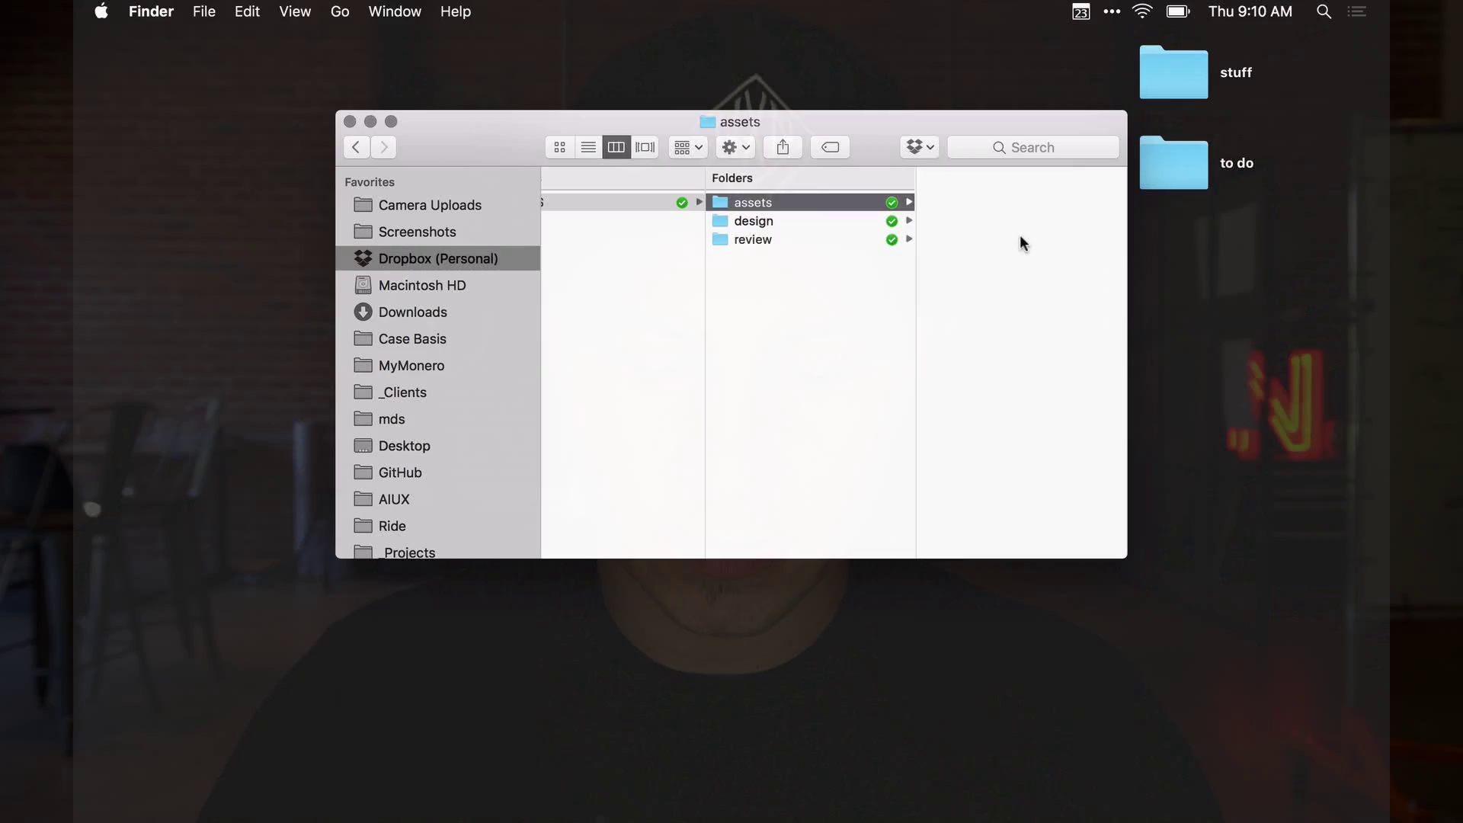
Create 'fonts', 'img', 'assets' and 'brand guidelines' subfolders inside the iOS assets folder
key(super+shift+n)
text(font)
key(Return)
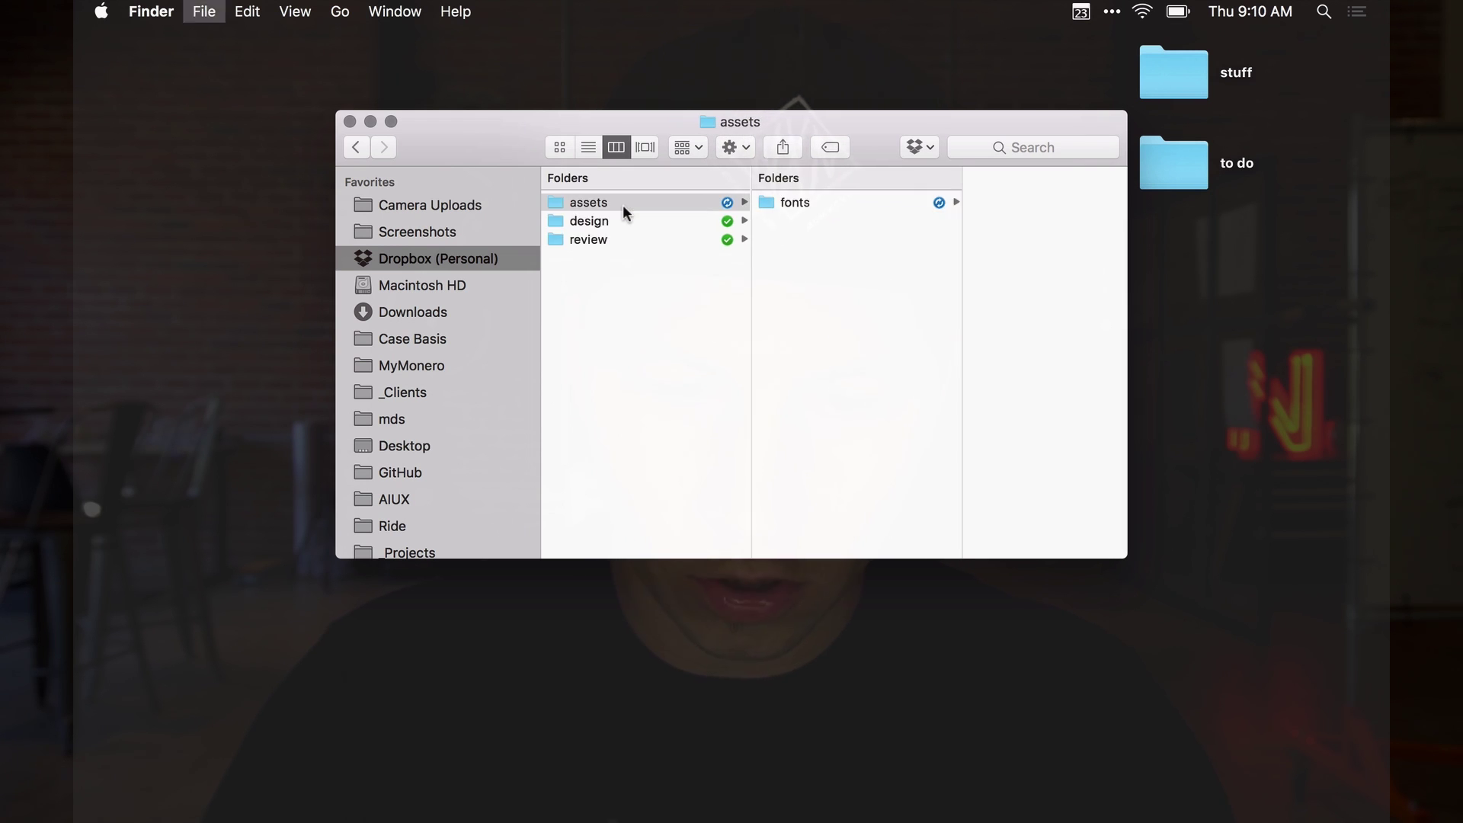
key(super+shift+n)
text(g)
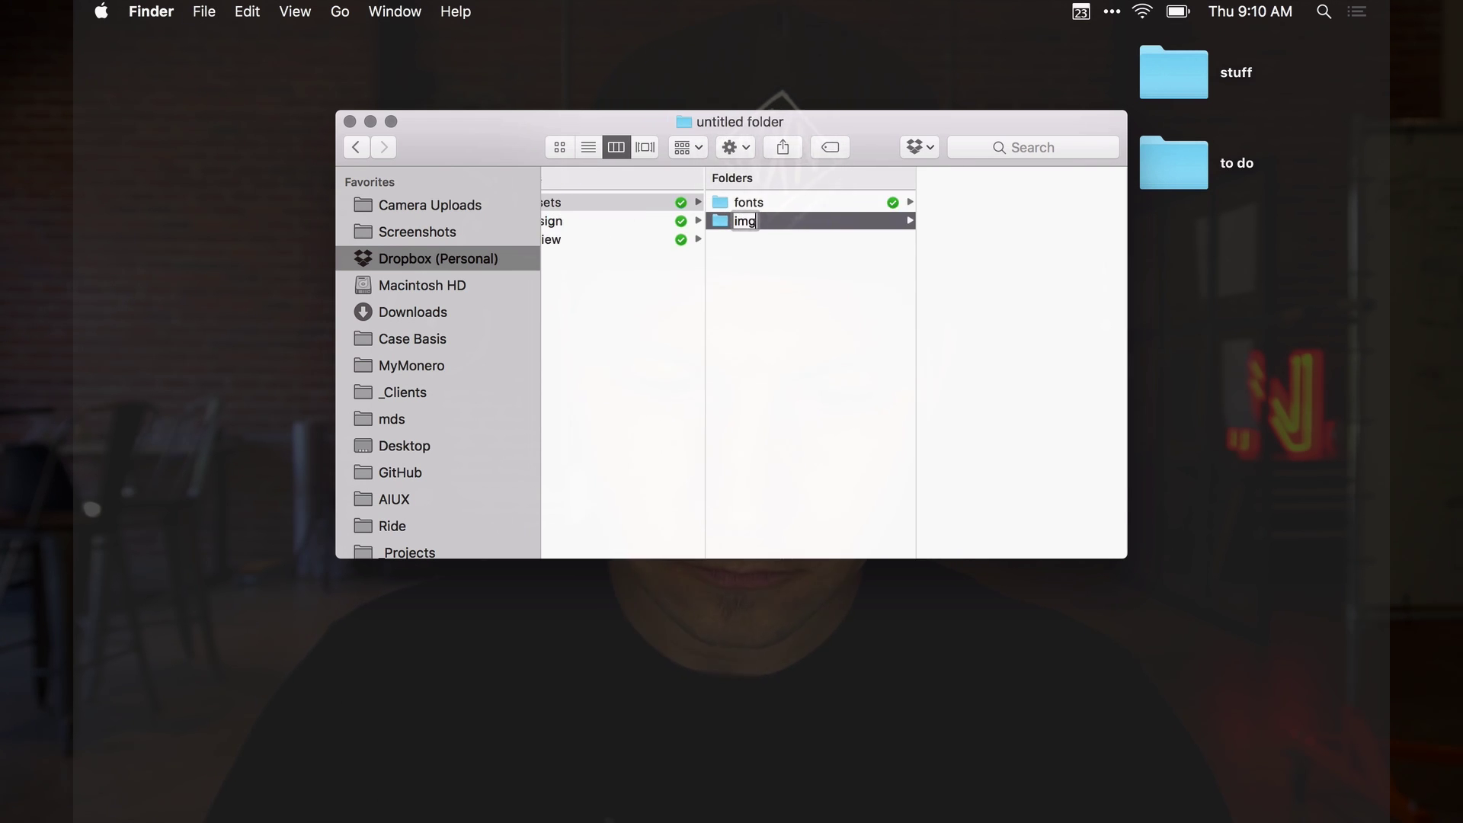
key(Return)
key(super+shift+n)
text(assets)
key(Return)
key(super+shift+n)
text(ran)
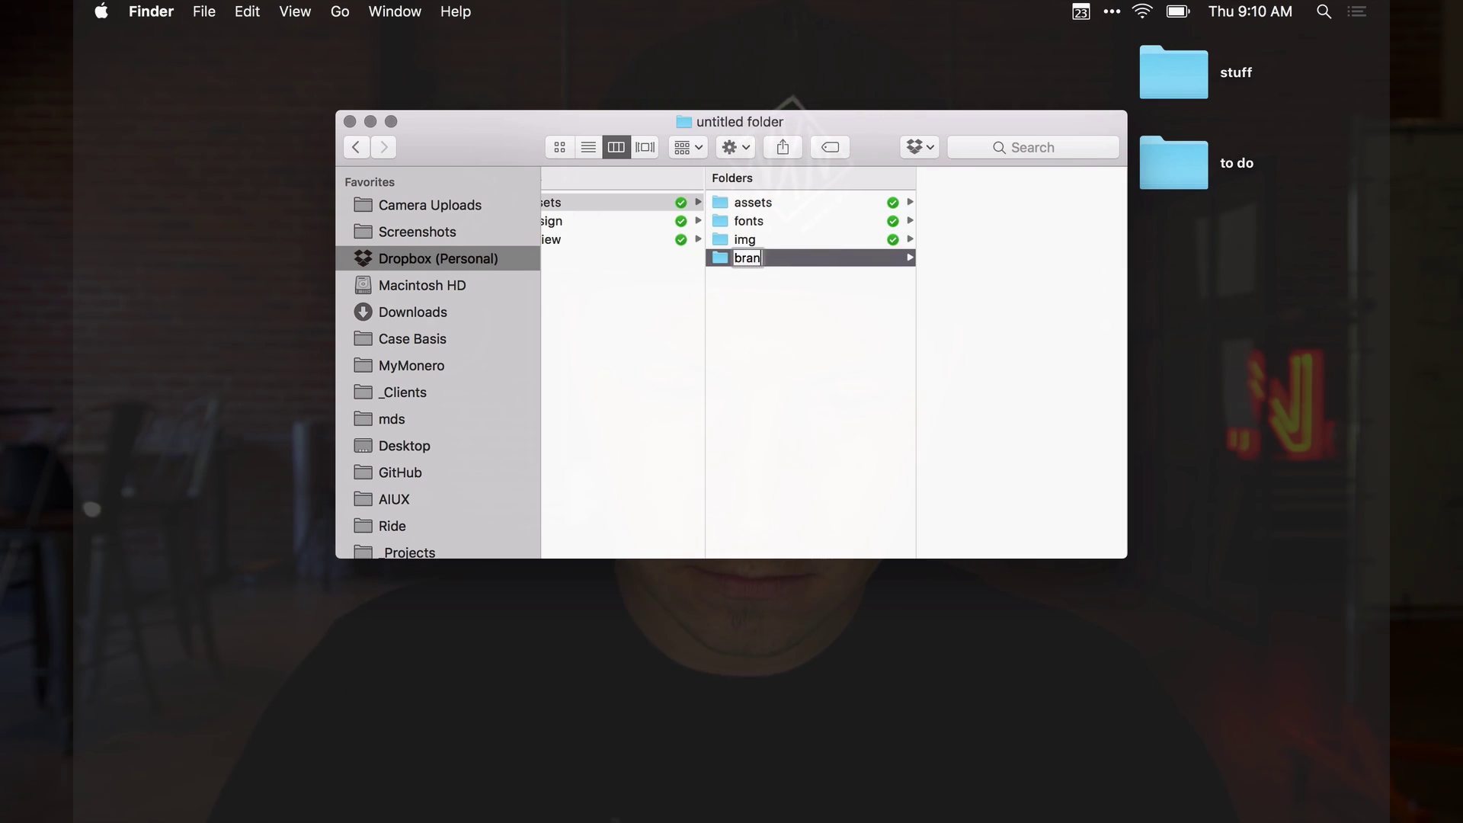
text(d guideline)
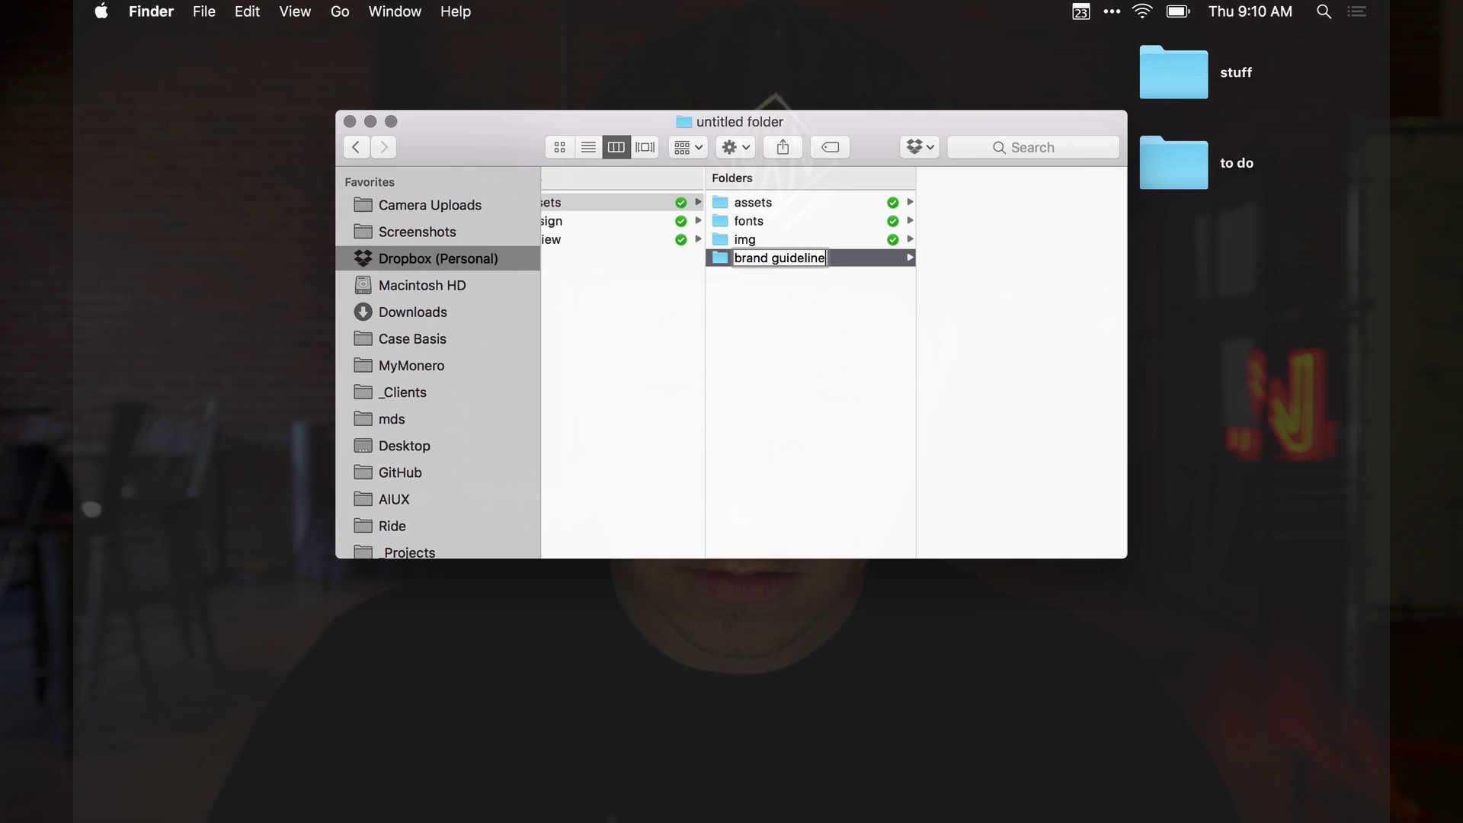
text(s)
key(Return)
click(596, 266)
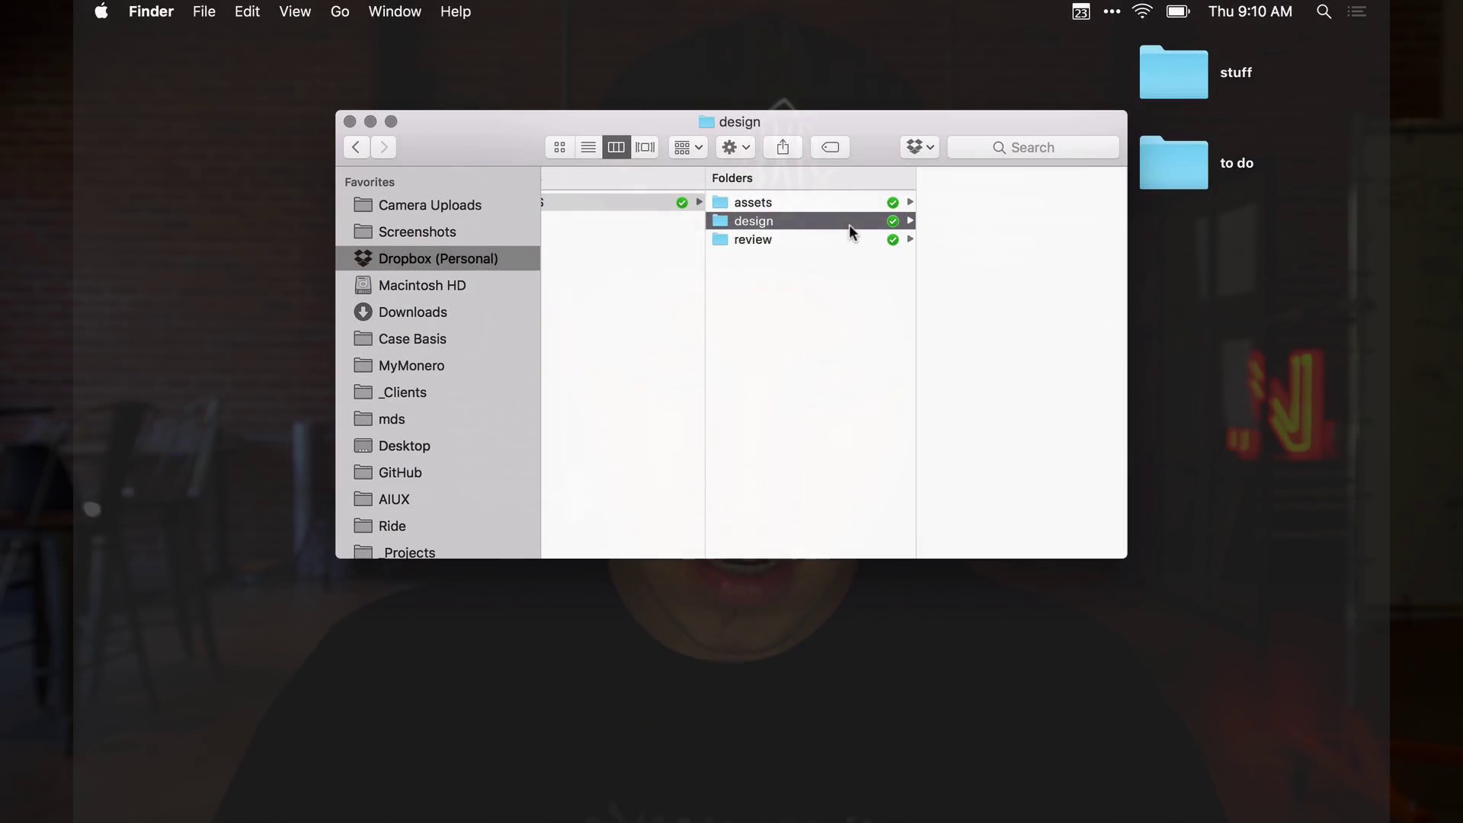
Create 'sketch' and 'illustrator' folders inside the design folder
key(super+shift+n)
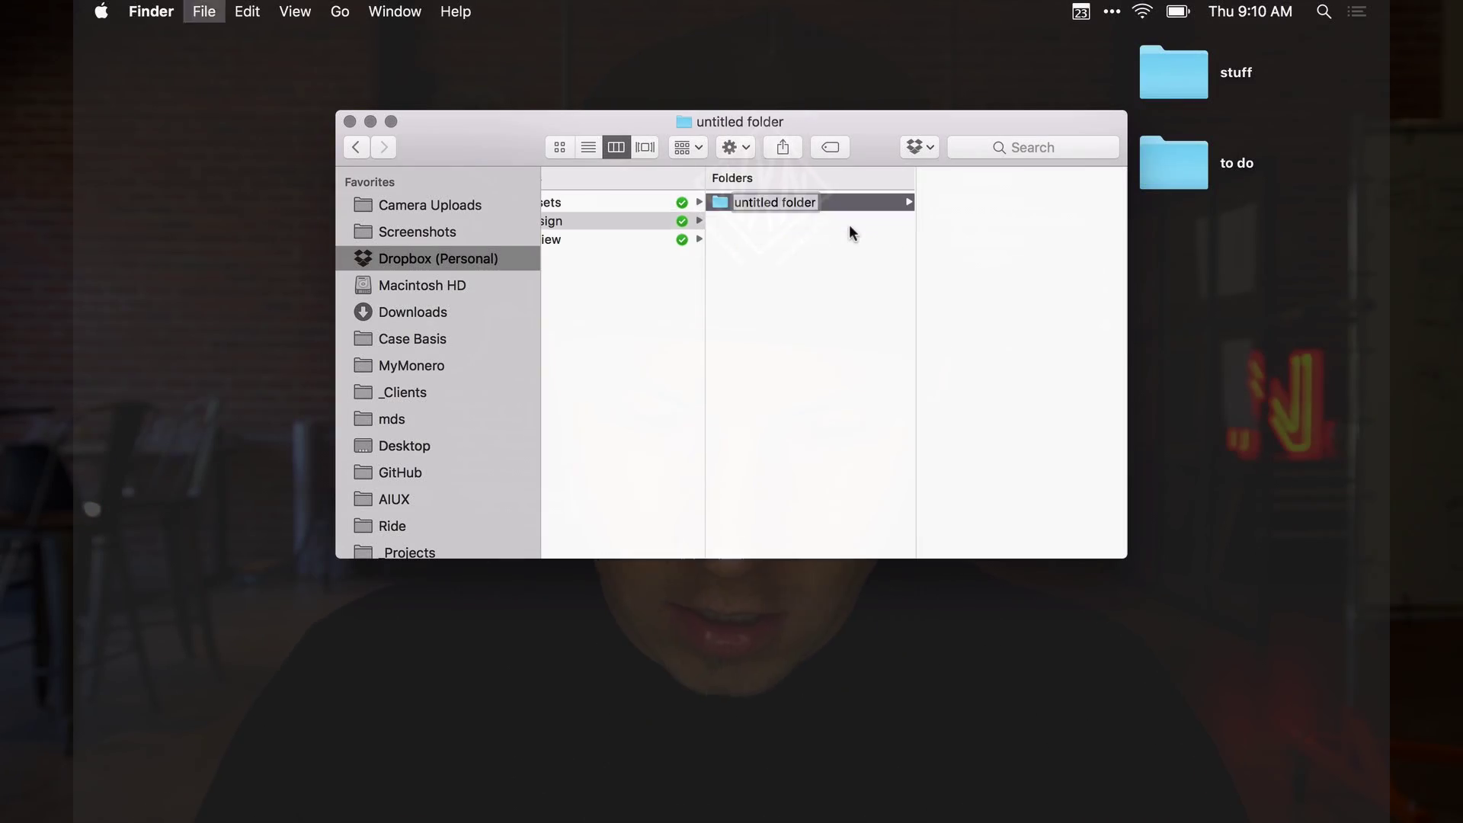
text(sketch)
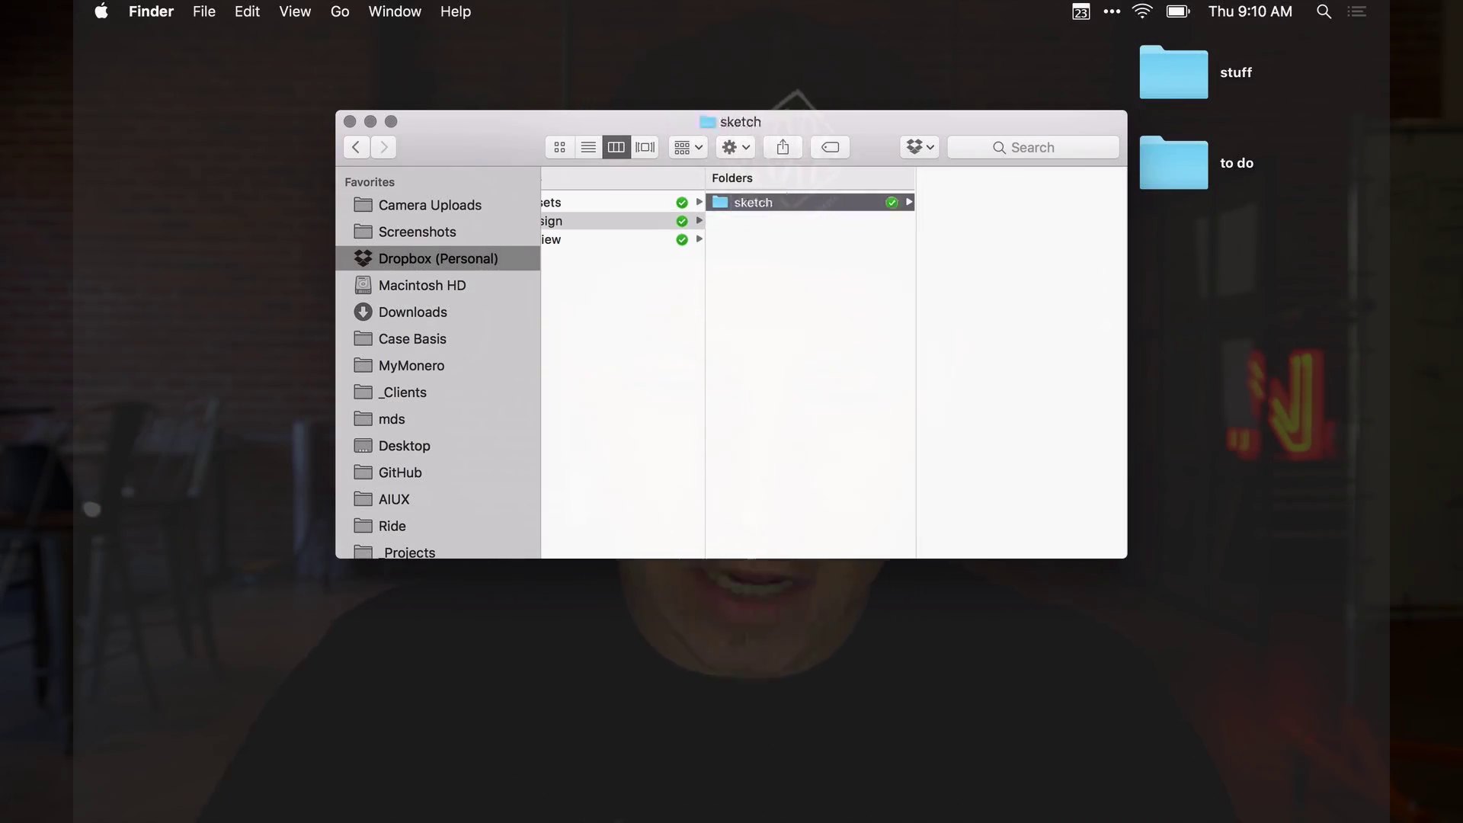
click(641, 217)
key(super+shift+n)
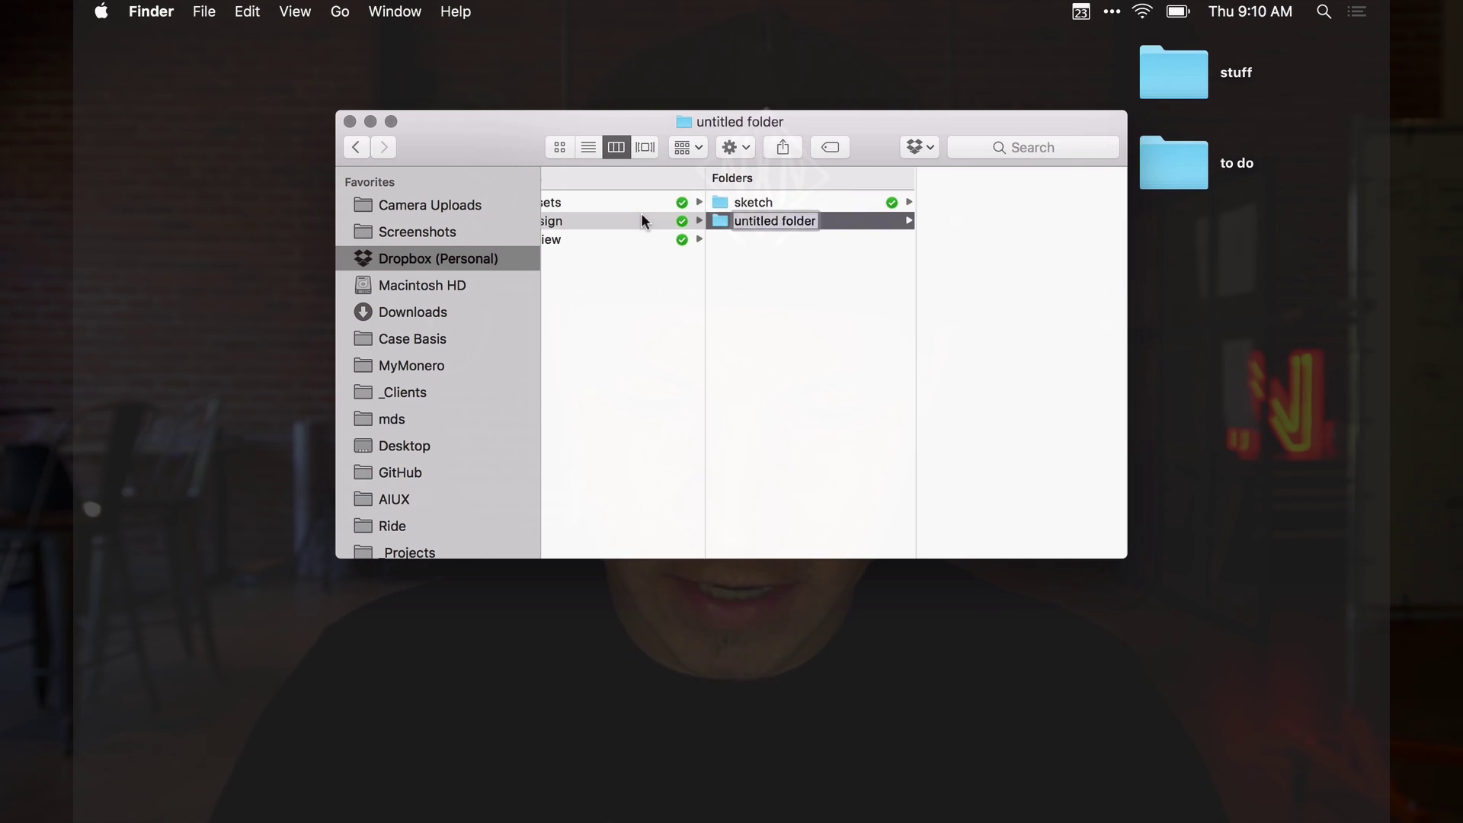
text(illustr)
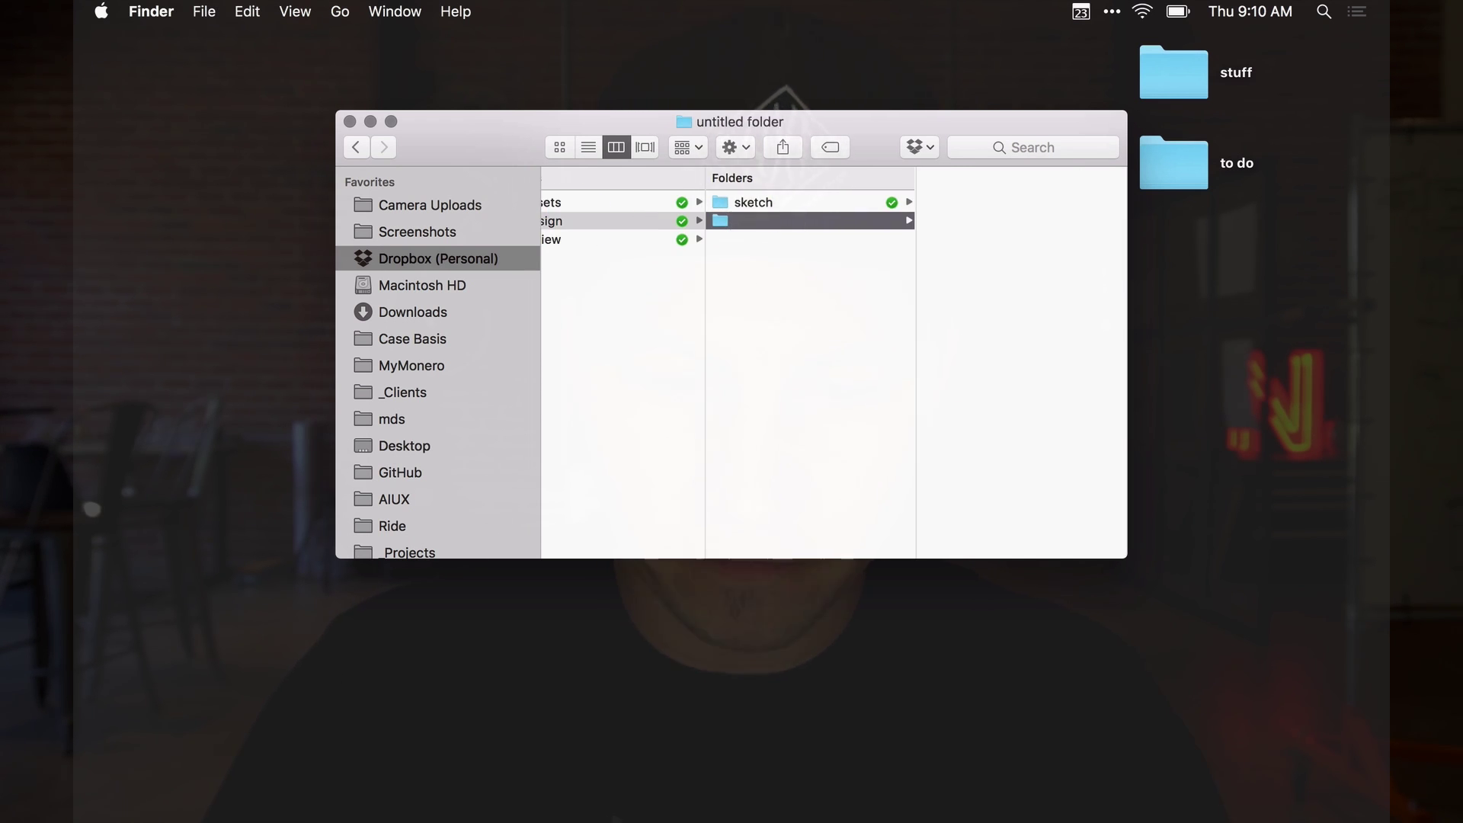
text(ator)
key(Return)
Add 'photoshop' and 'xd' folders to the design folder
click(573, 217)
key(super+shift+n)
text(hotos)
key(BackSpace)
key(BackSpace)
key(BackSpace)
text(toshop)
key(Return)
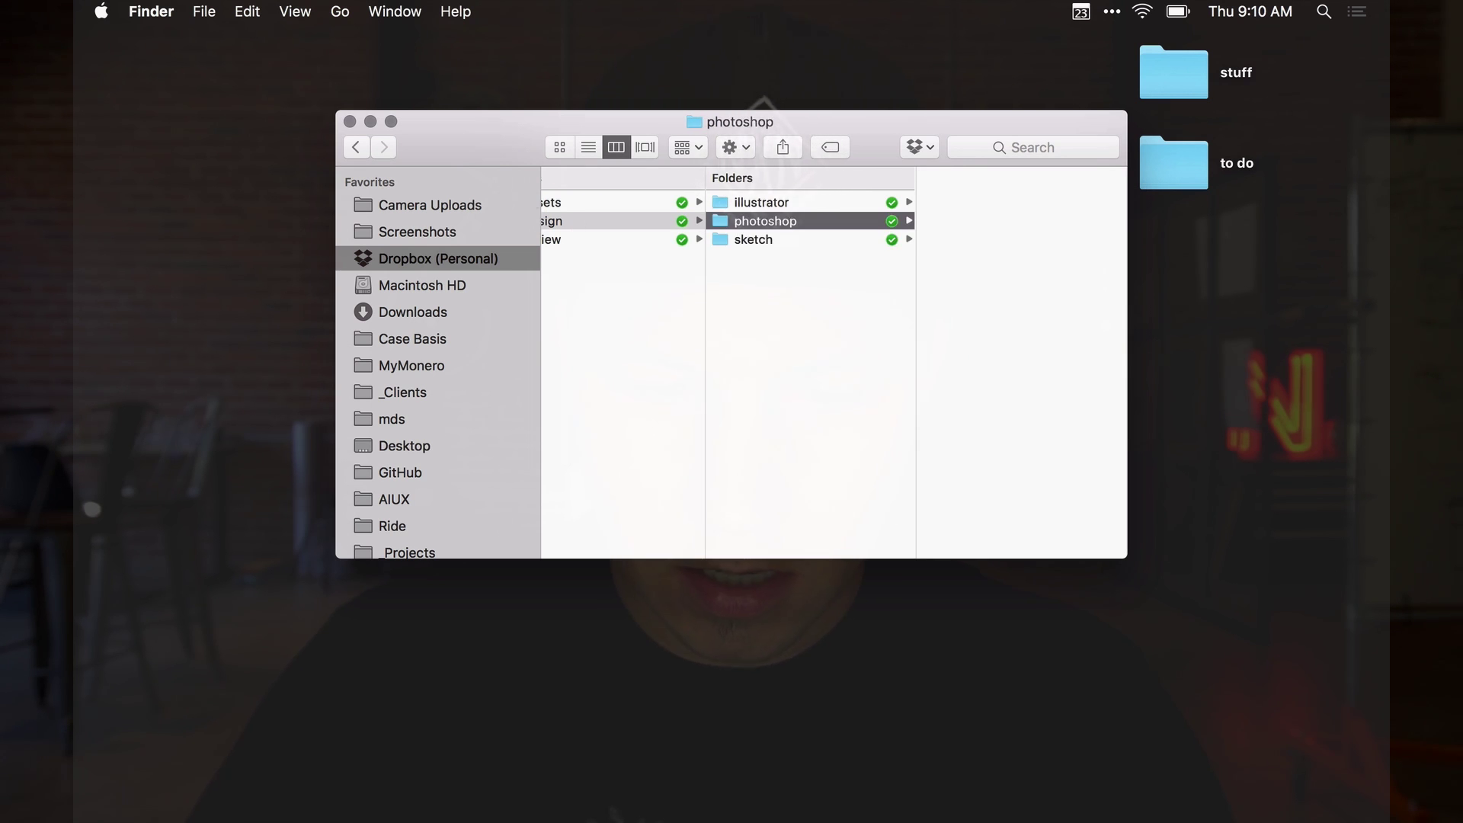
click(586, 221)
key(super+shift+n)
text(xd)
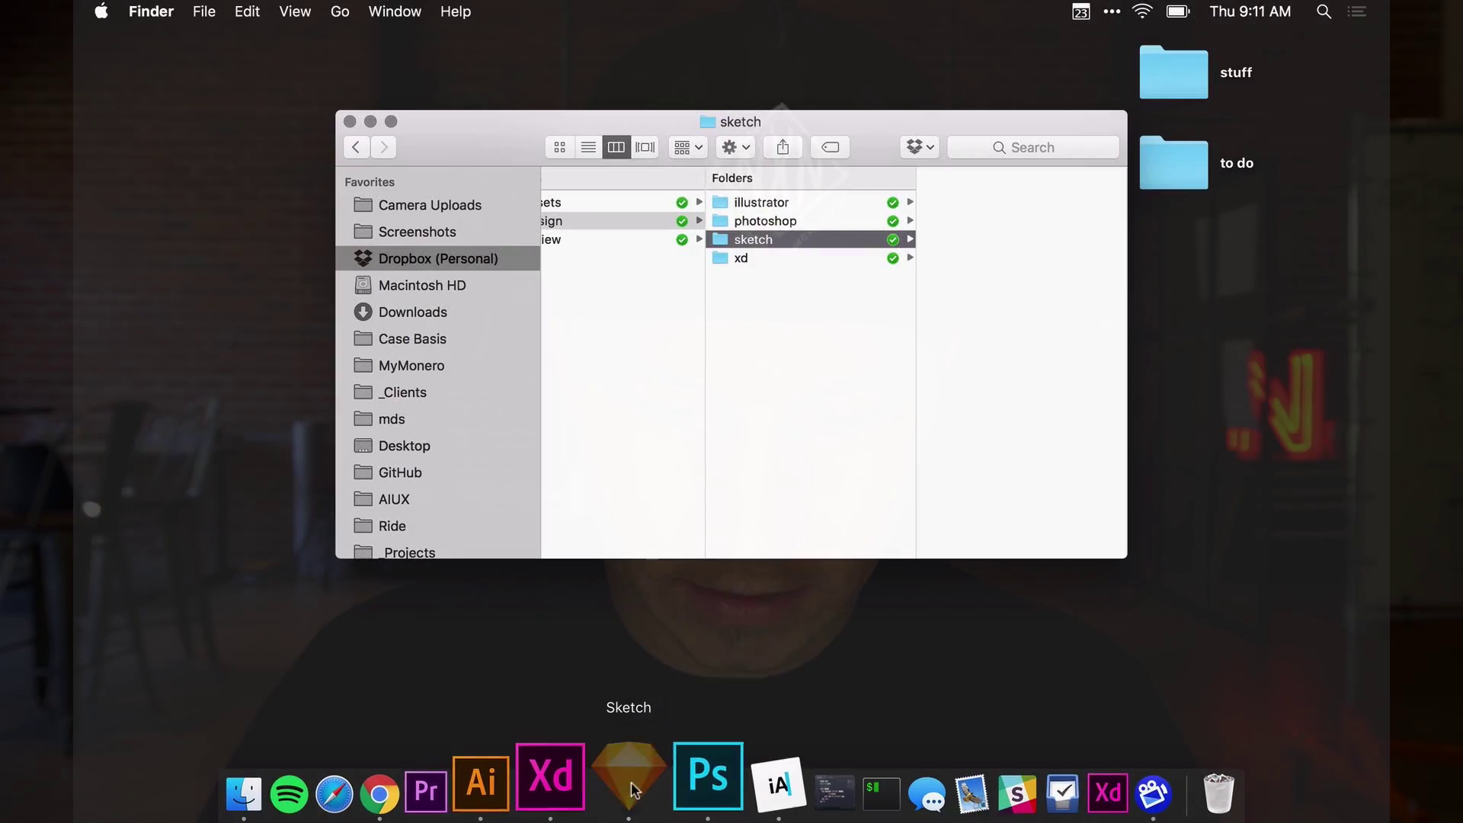
Launch Sketch and start a new document with an iPhone 7 artboard
click(631, 790)
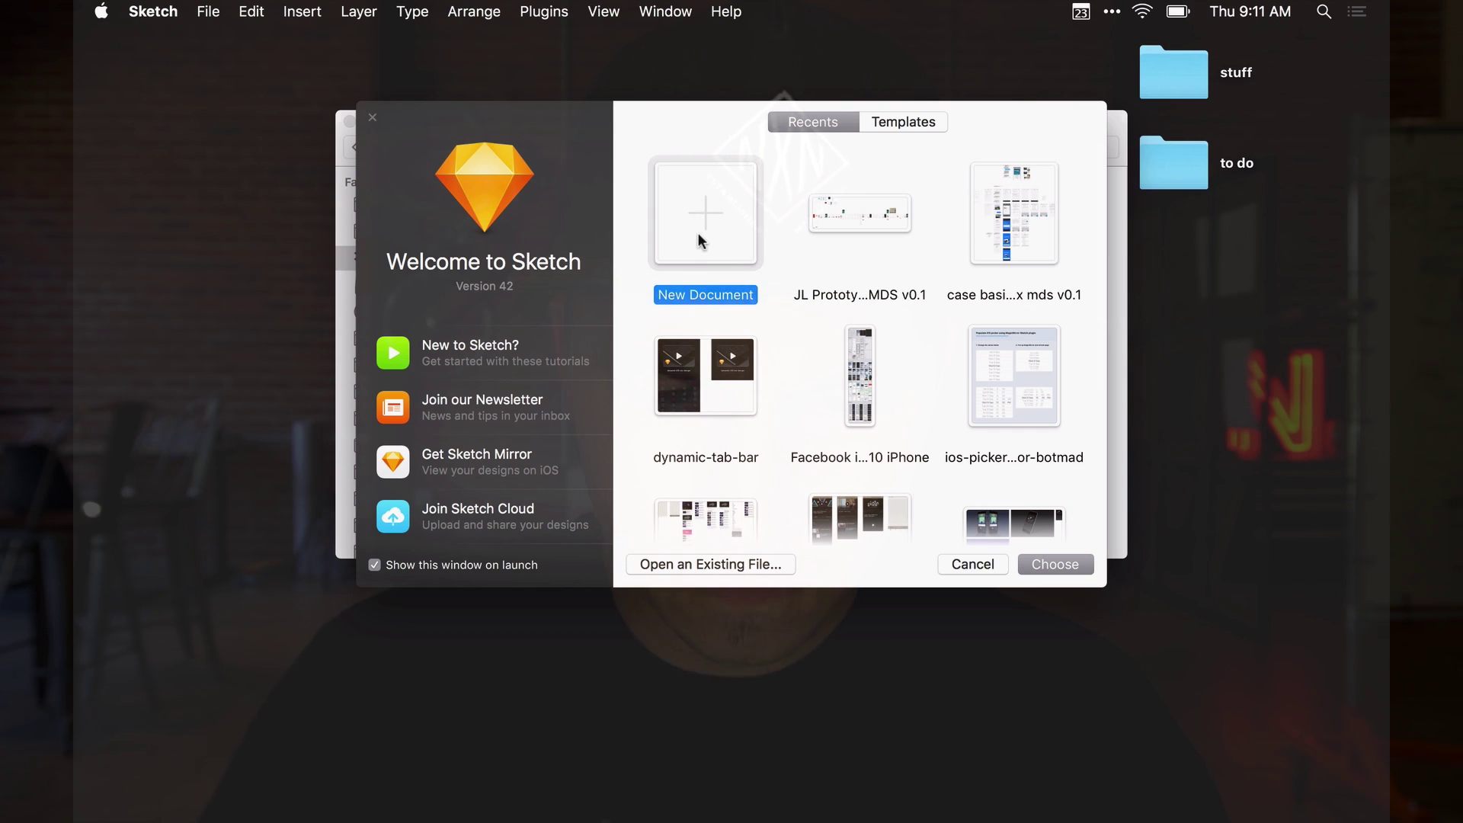
double_click(700, 242)
key(a)
click(1235, 255)
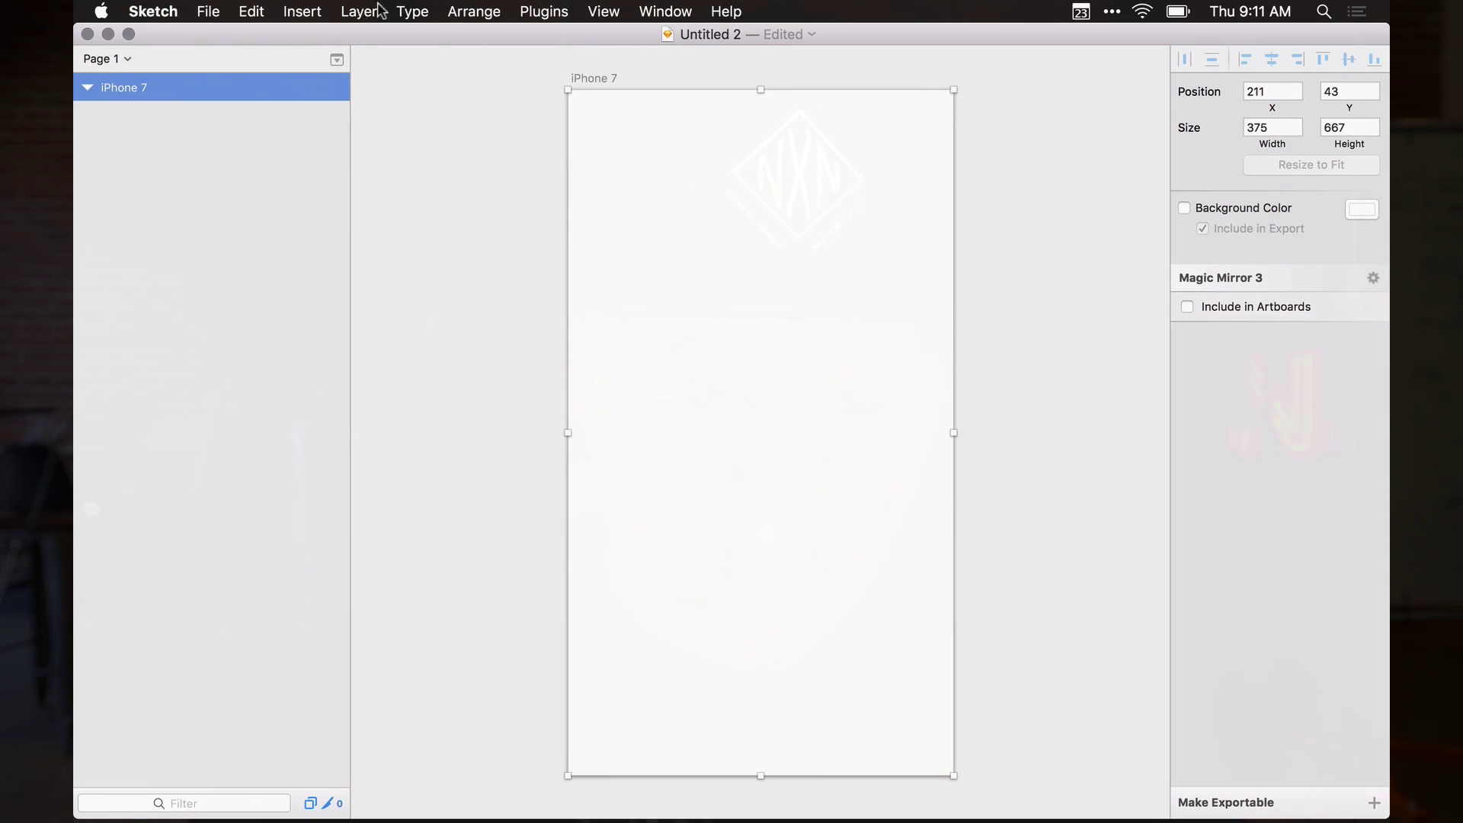
Save the document as 'youtube UX MDS v0.1' in YouTube/projects/iOS/design/sketch
click(208, 12)
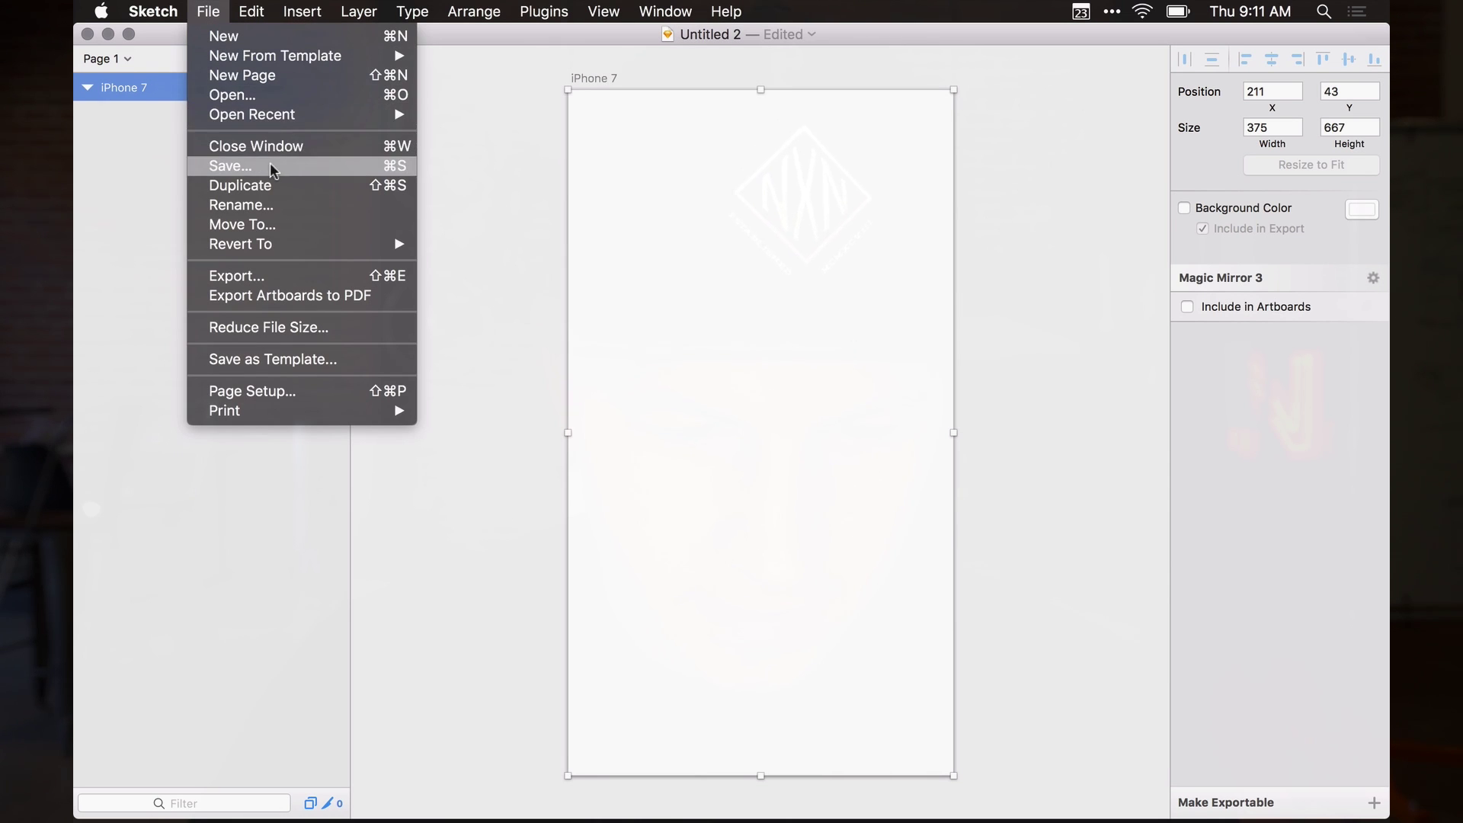
click(544, 234)
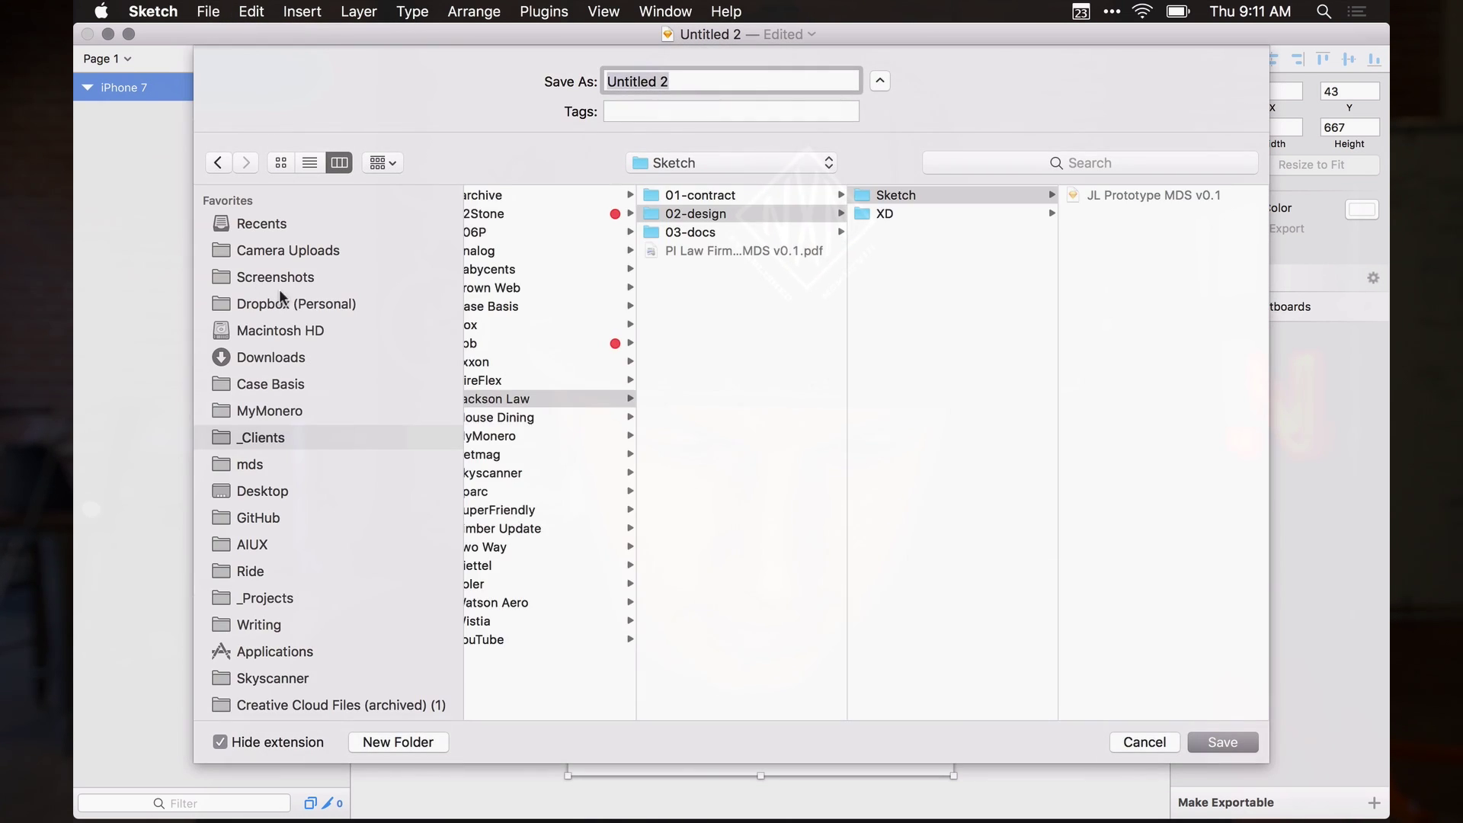
scroll(731, 278, left, 2)
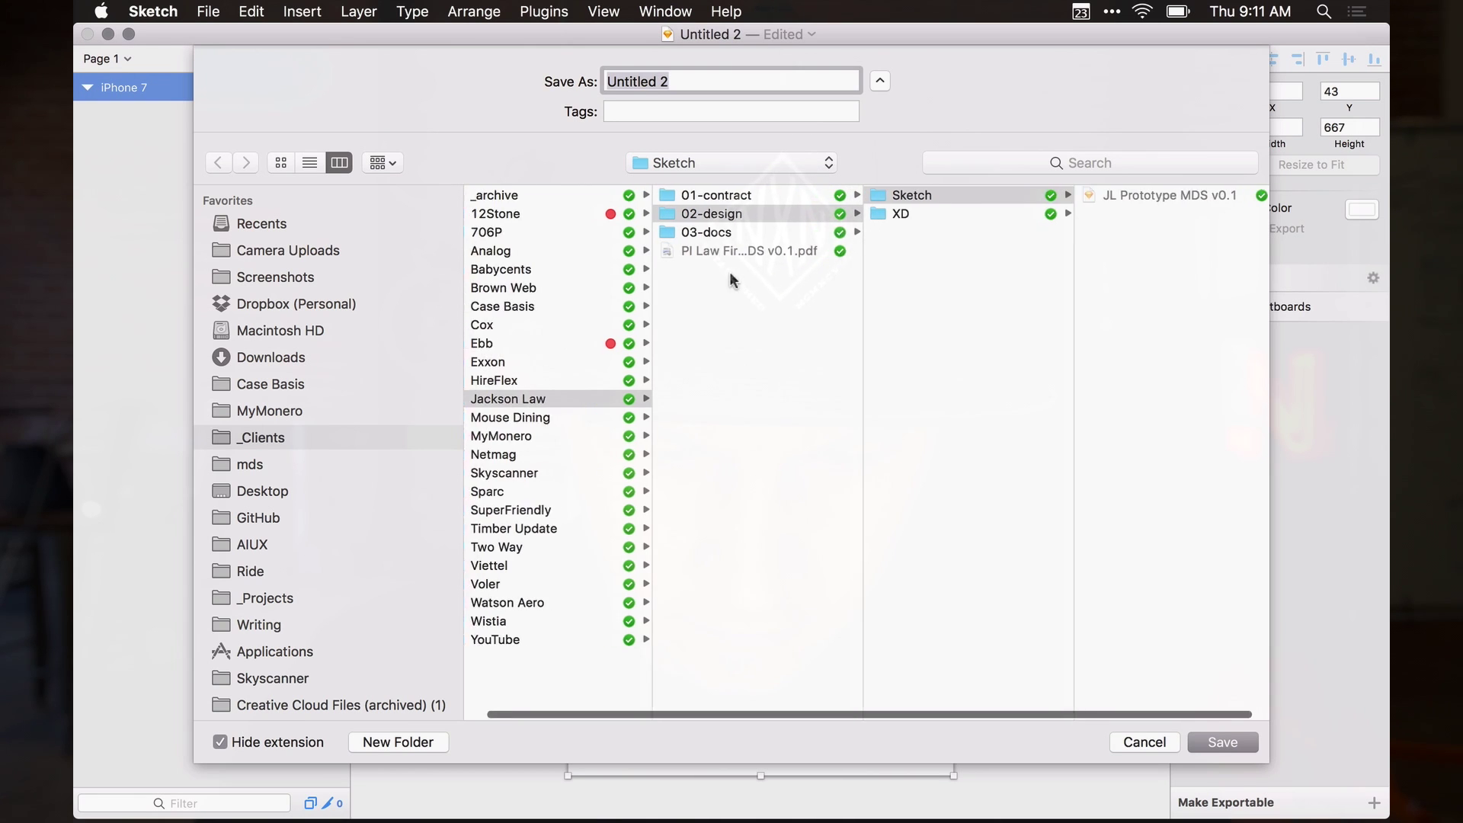
click(555, 638)
click(757, 213)
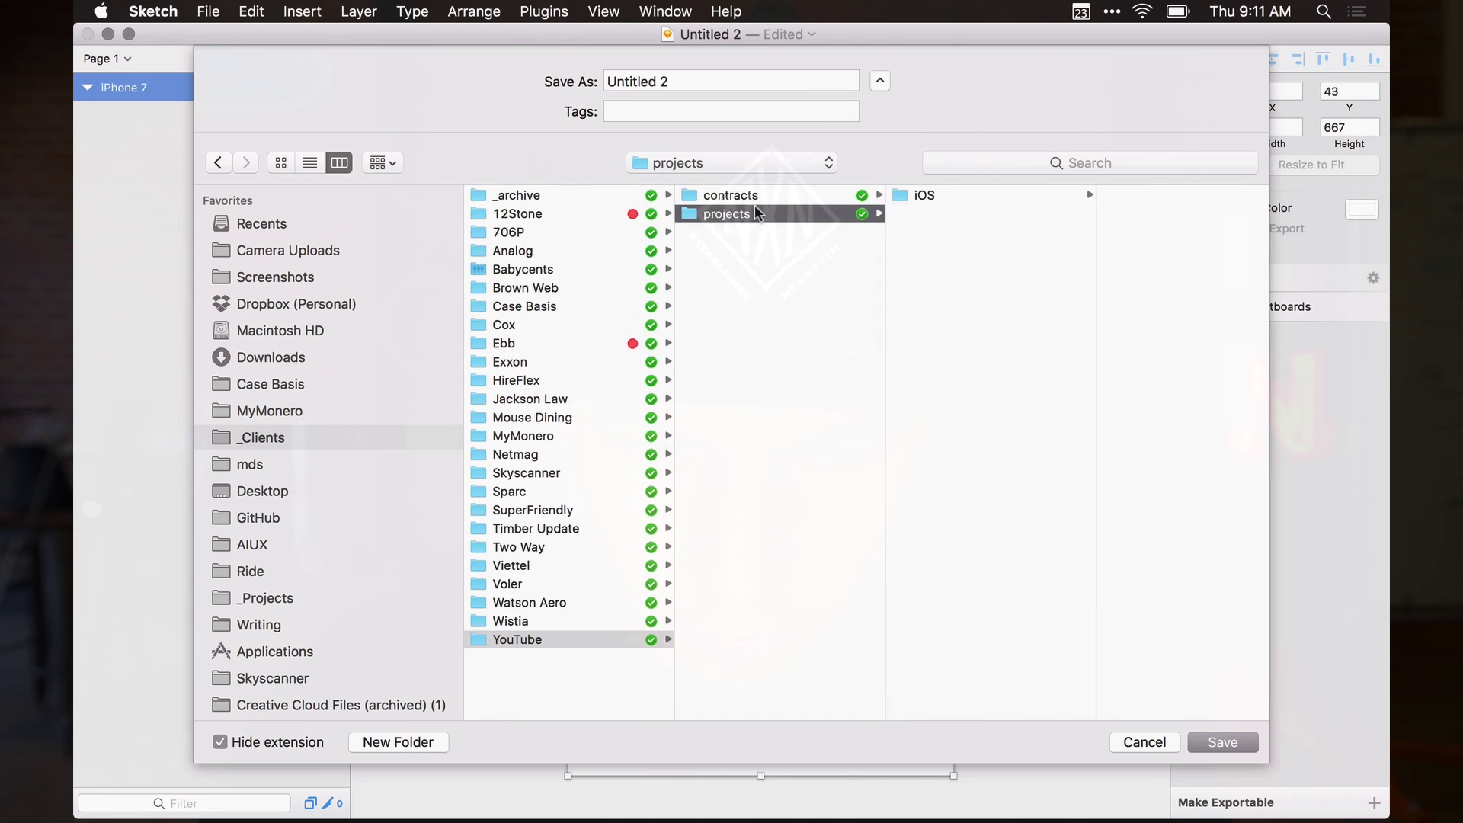
key(Right)
key(Right)
key(Down)
key(Right)
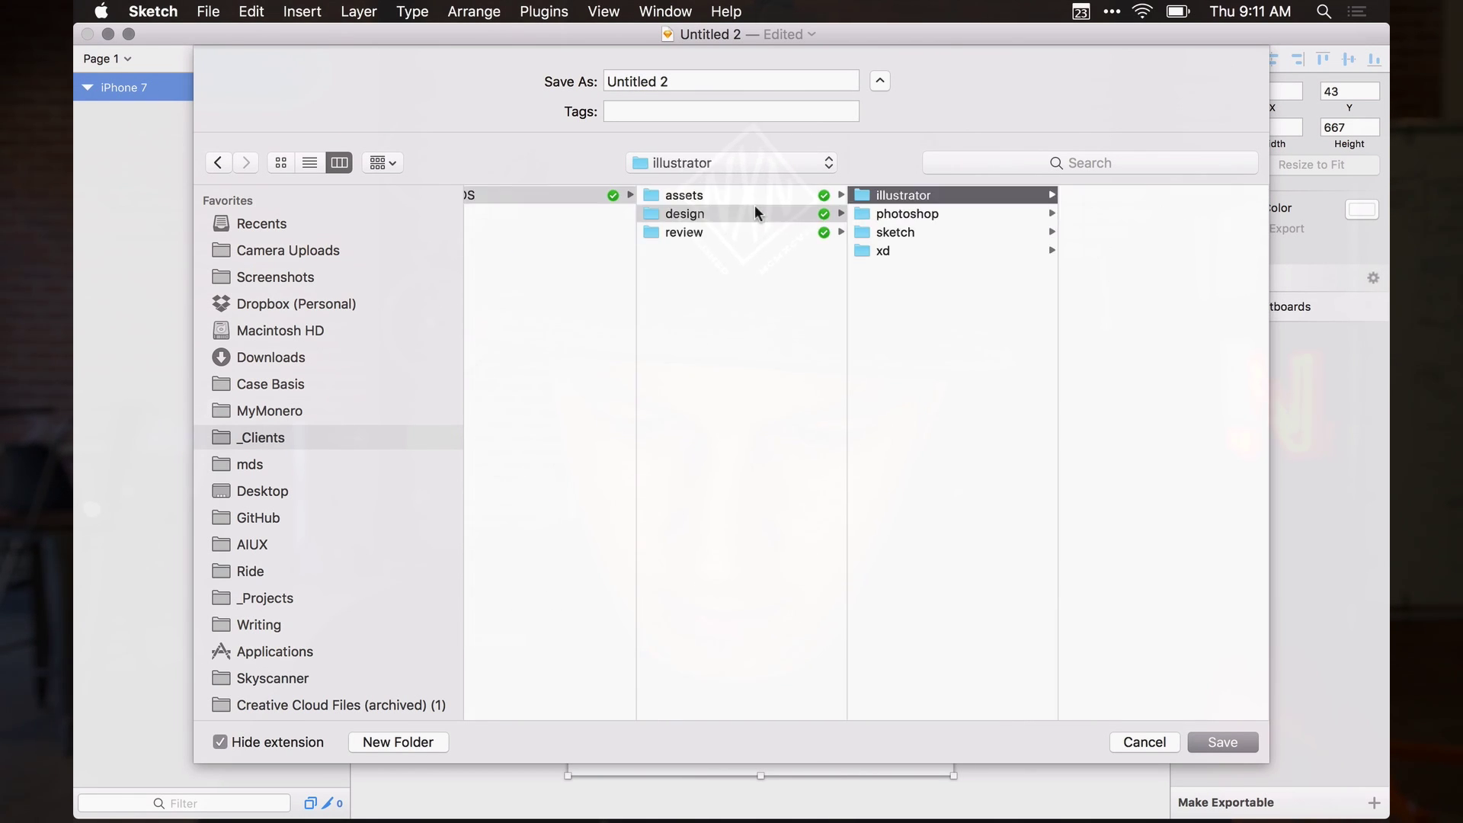
key(Down)
key(Down)
triple_click(685, 79)
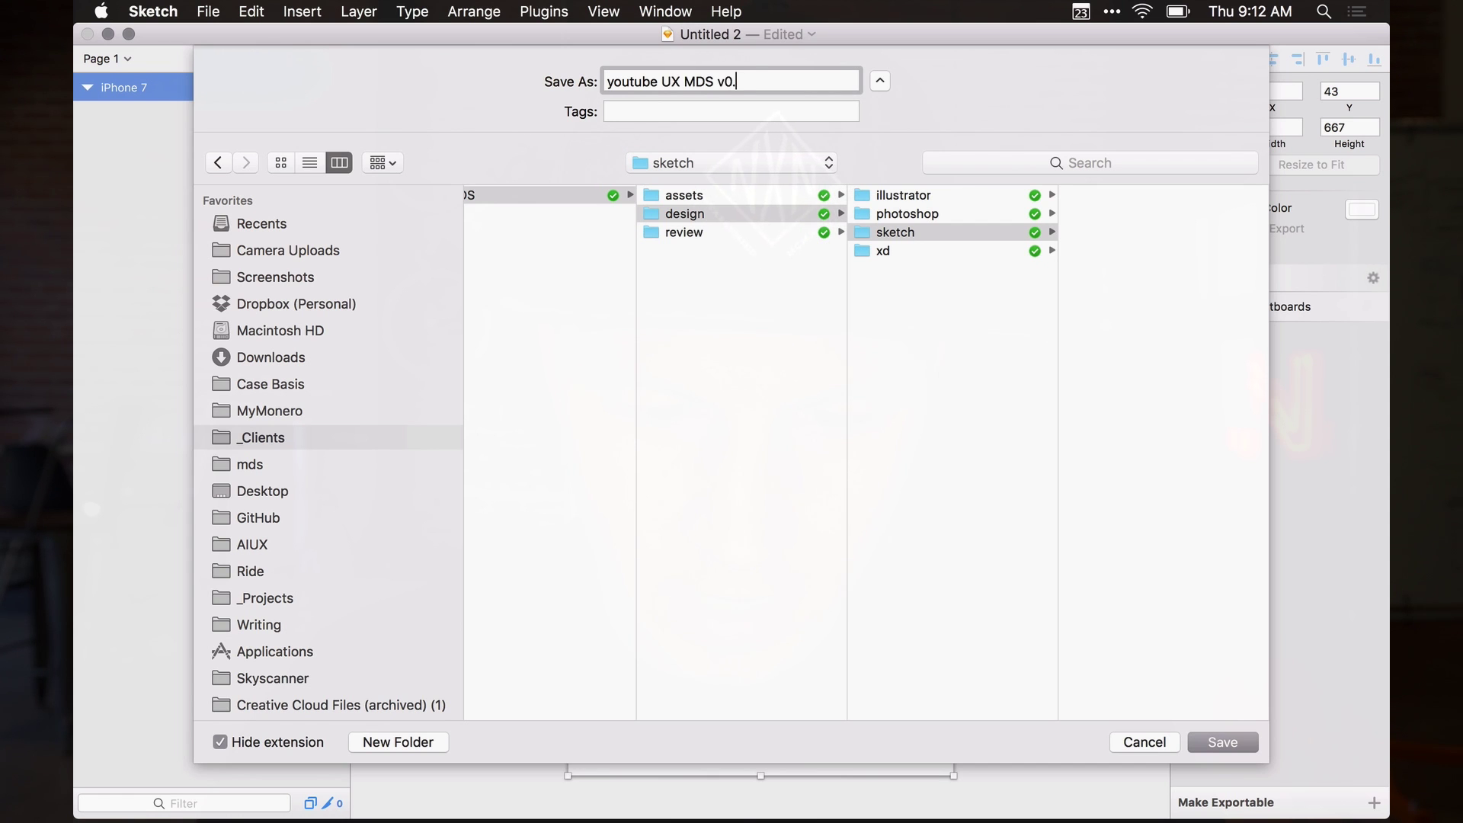
click(1215, 744)
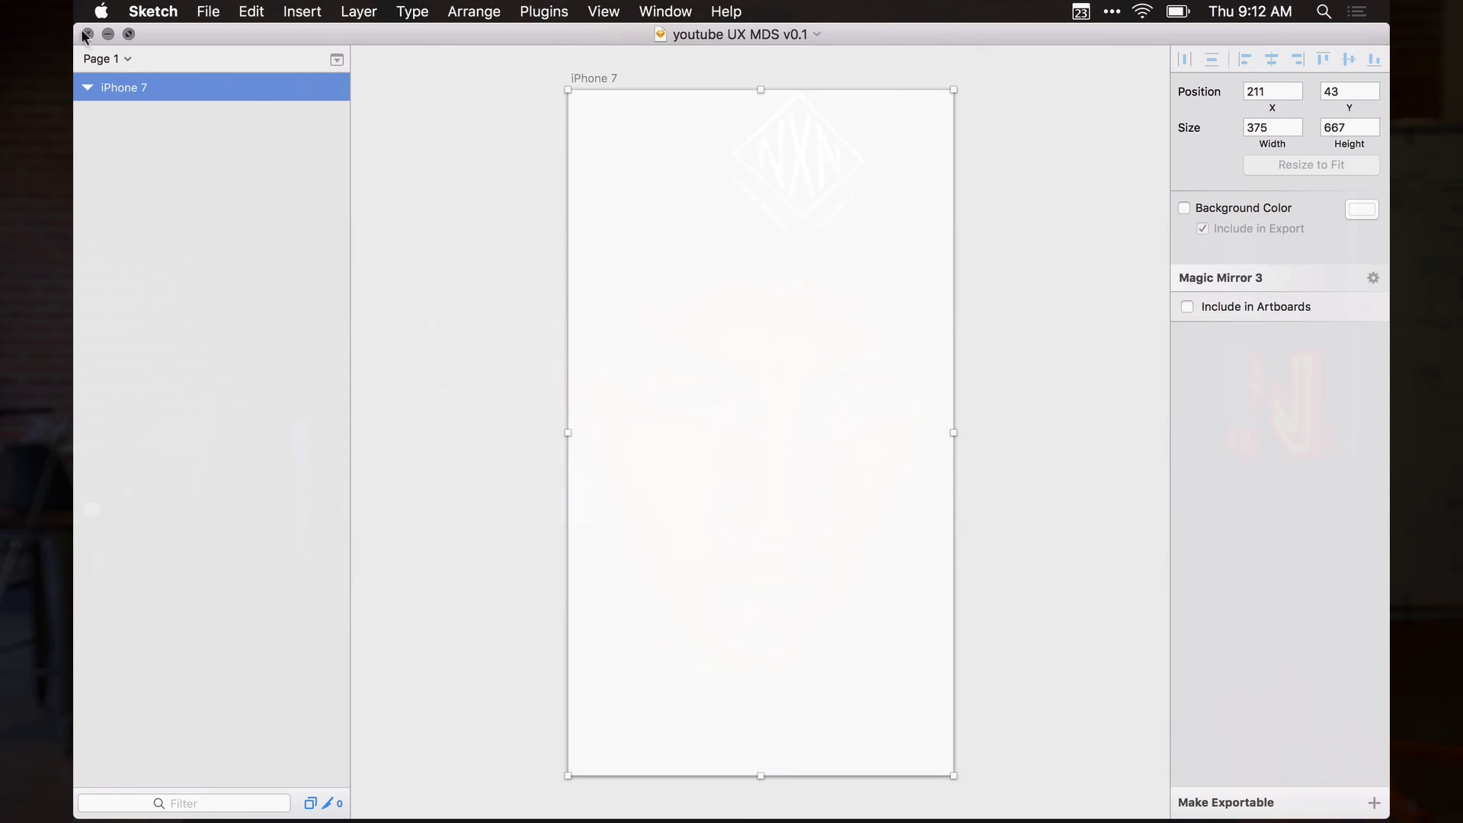
Close the Sketch document window and bring Finder to the front
click(86, 34)
click(463, 168)
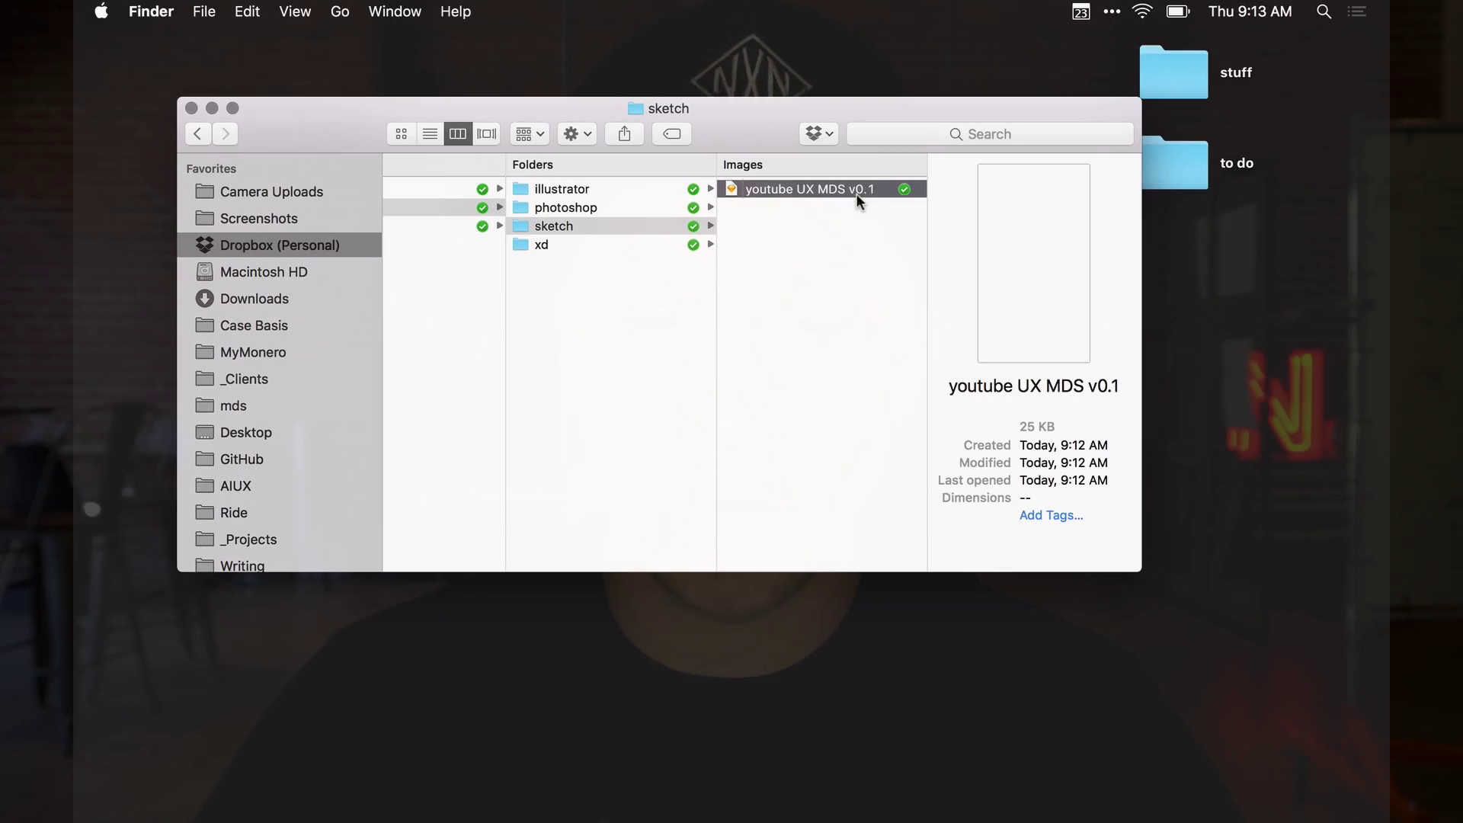
Duplicate 'youtube UX MDS v0.1' and rename the copy 'youtube UX MDS v0.2'
key(Return)
click(795, 209)
click(798, 192)
drag(799, 192, 867, 204)
click(858, 205)
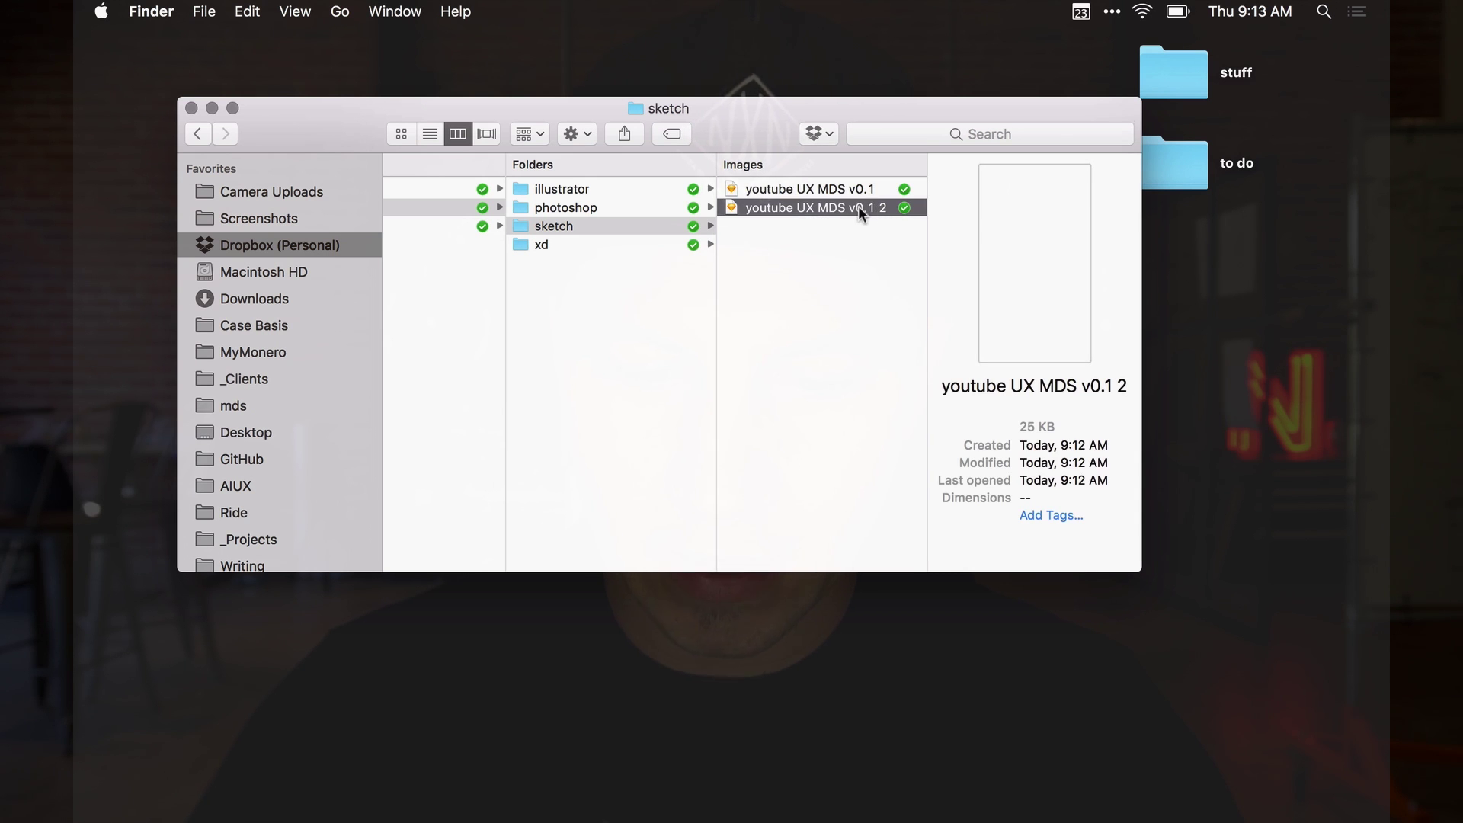
key(Return)
key(Right)
key(BackSpace)
key(BackSpace)
key(BackSpace)
text(2)
key(Return)
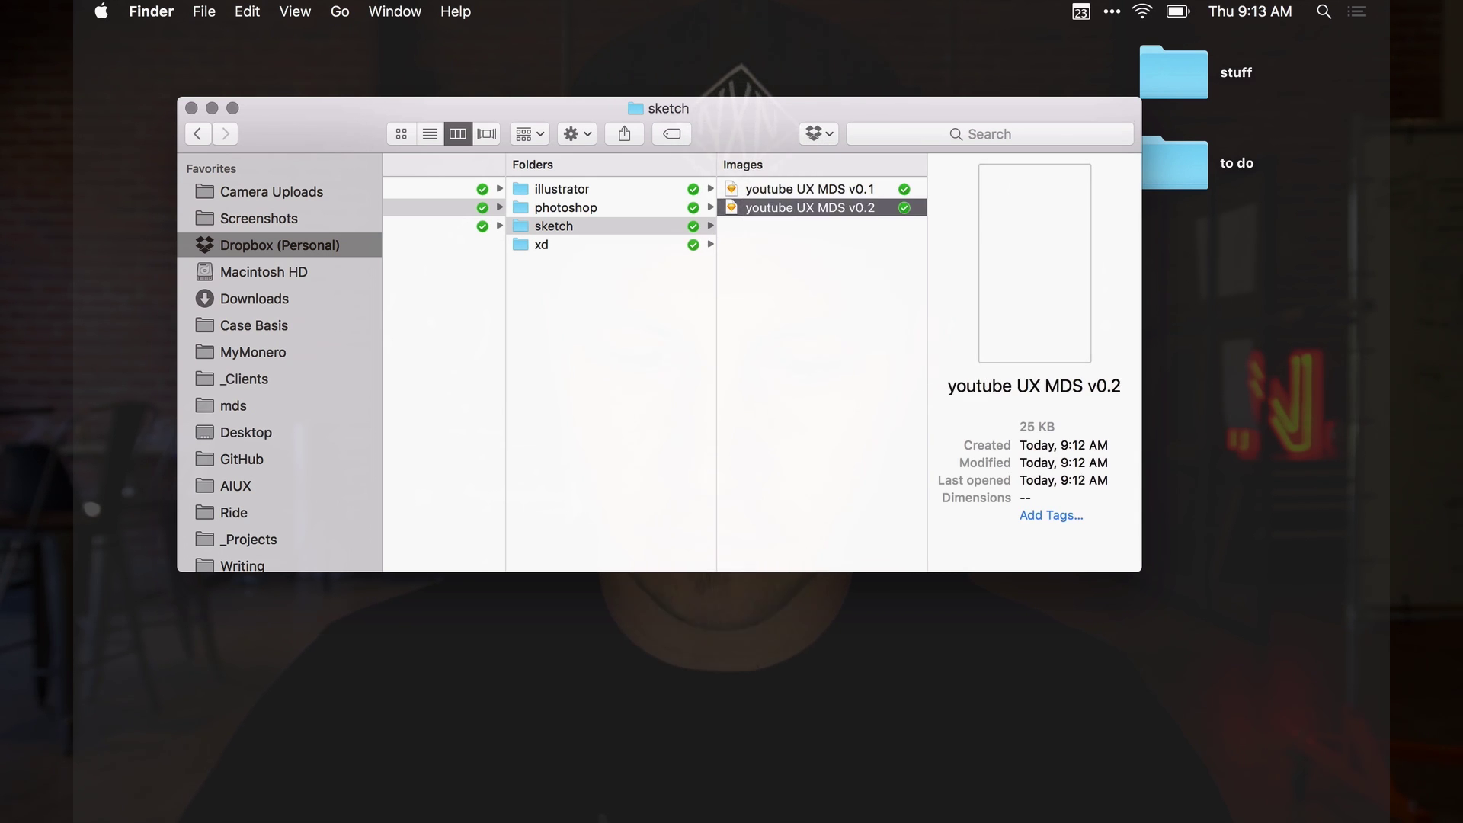
Create an '_archive' folder and move v0.1 into it
click(871, 271)
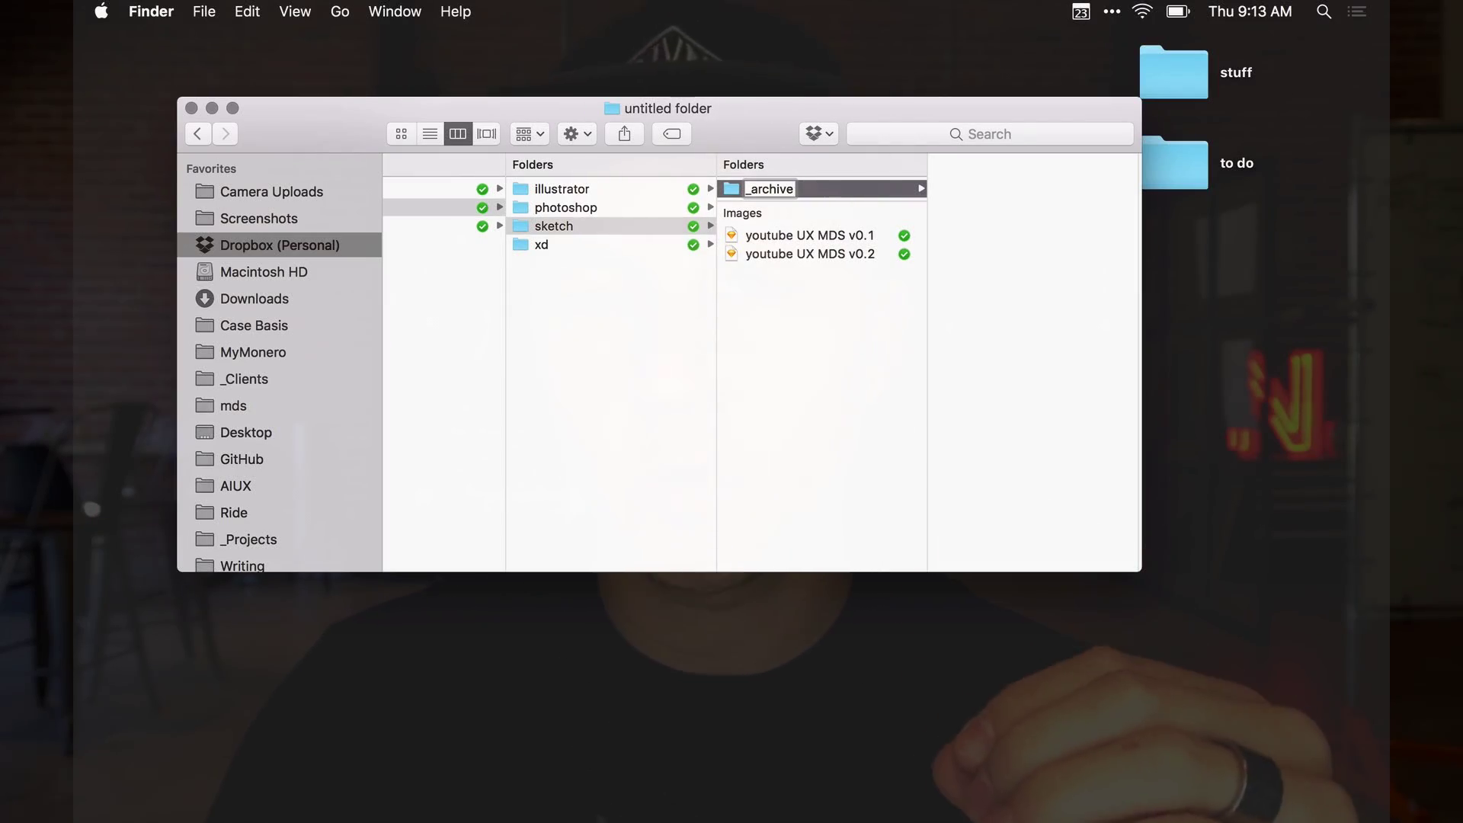
key(Return)
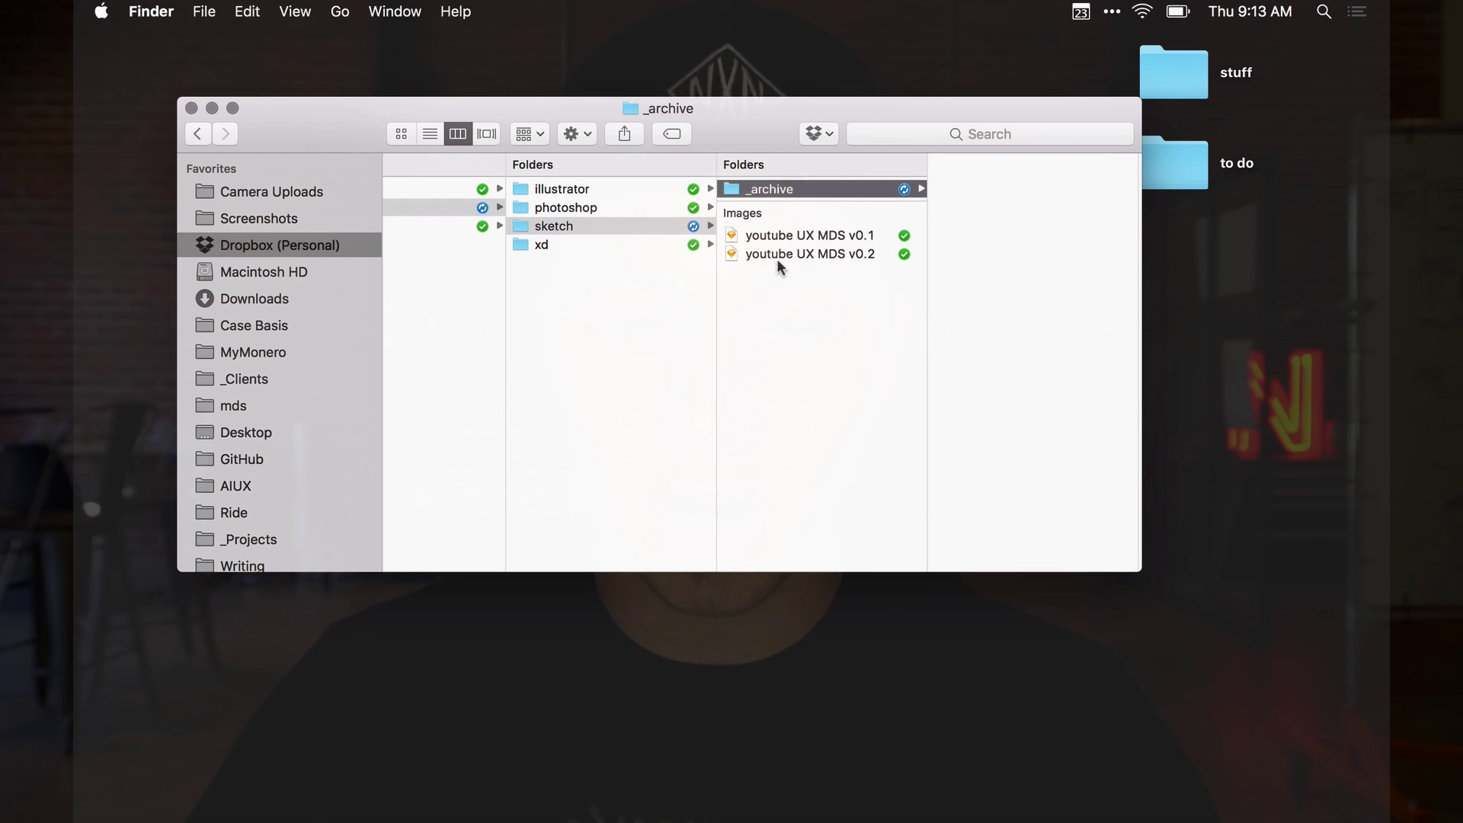
drag(808, 235, 769, 185)
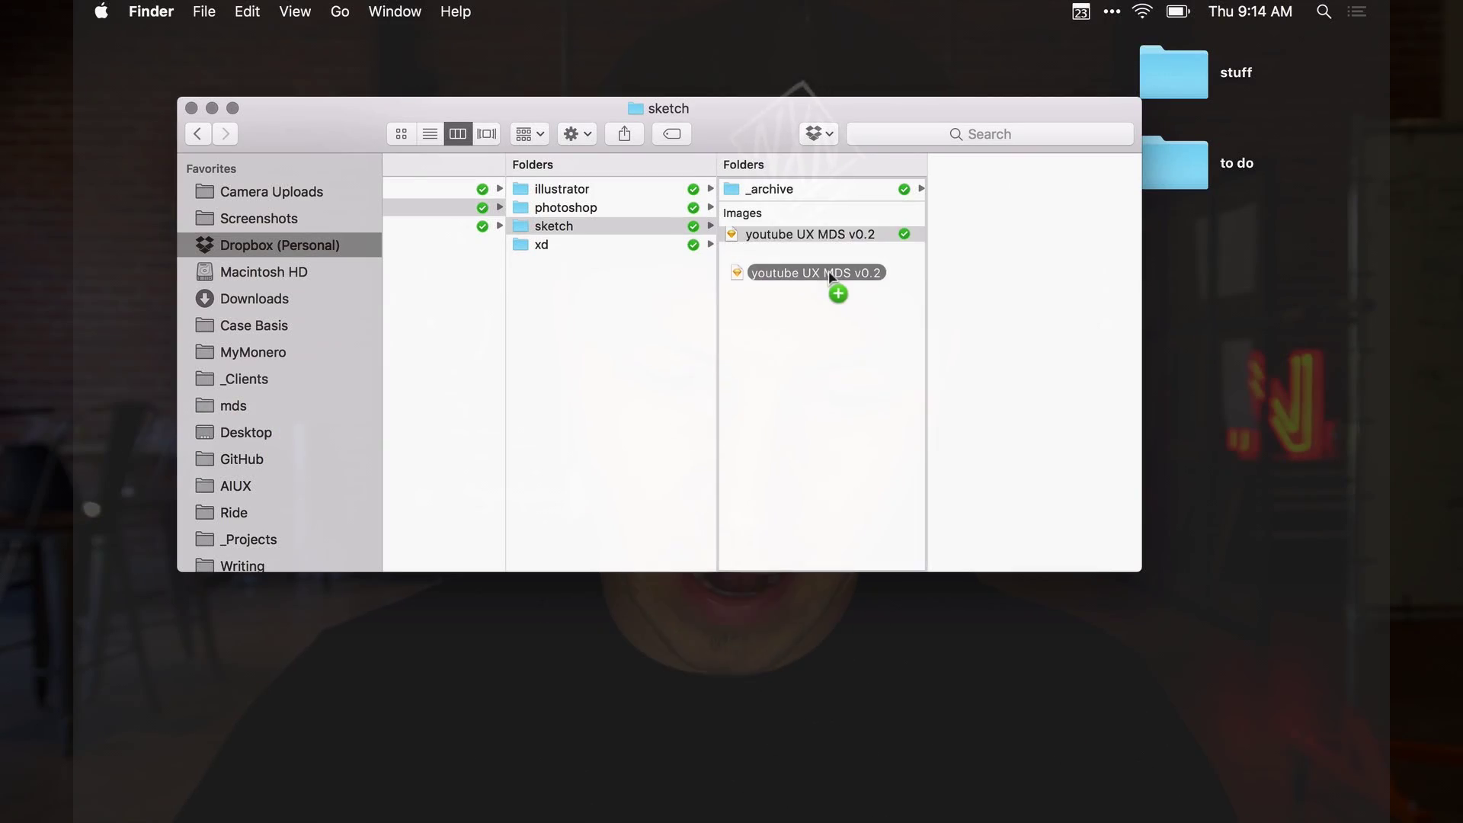
Duplicate 'youtube UX MDS v0.2' and rename the copy 'youtube UX NMS v0.3'
drag(829, 271, 834, 269)
click(832, 252)
click(819, 250)
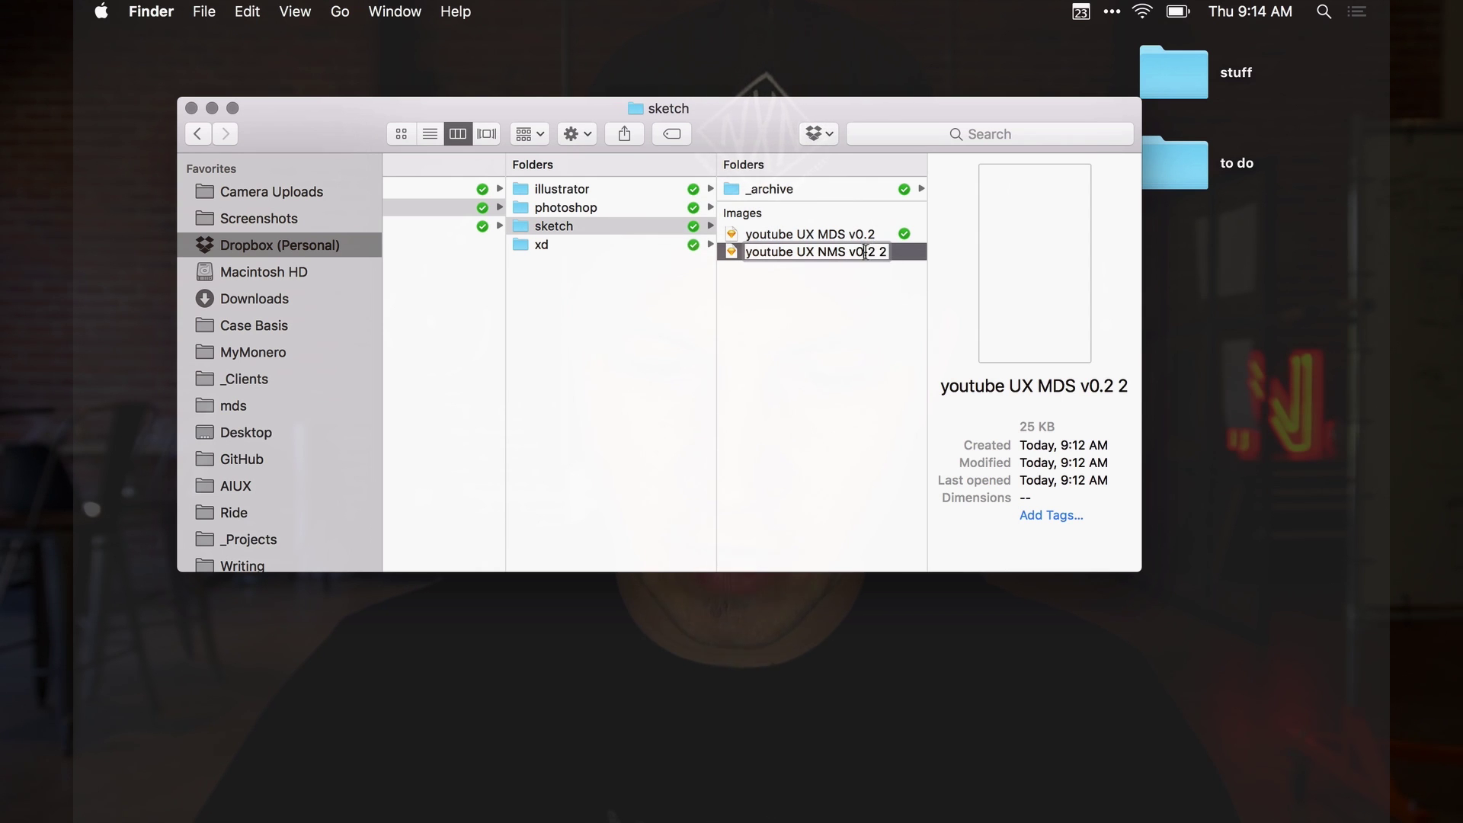
key(Return)
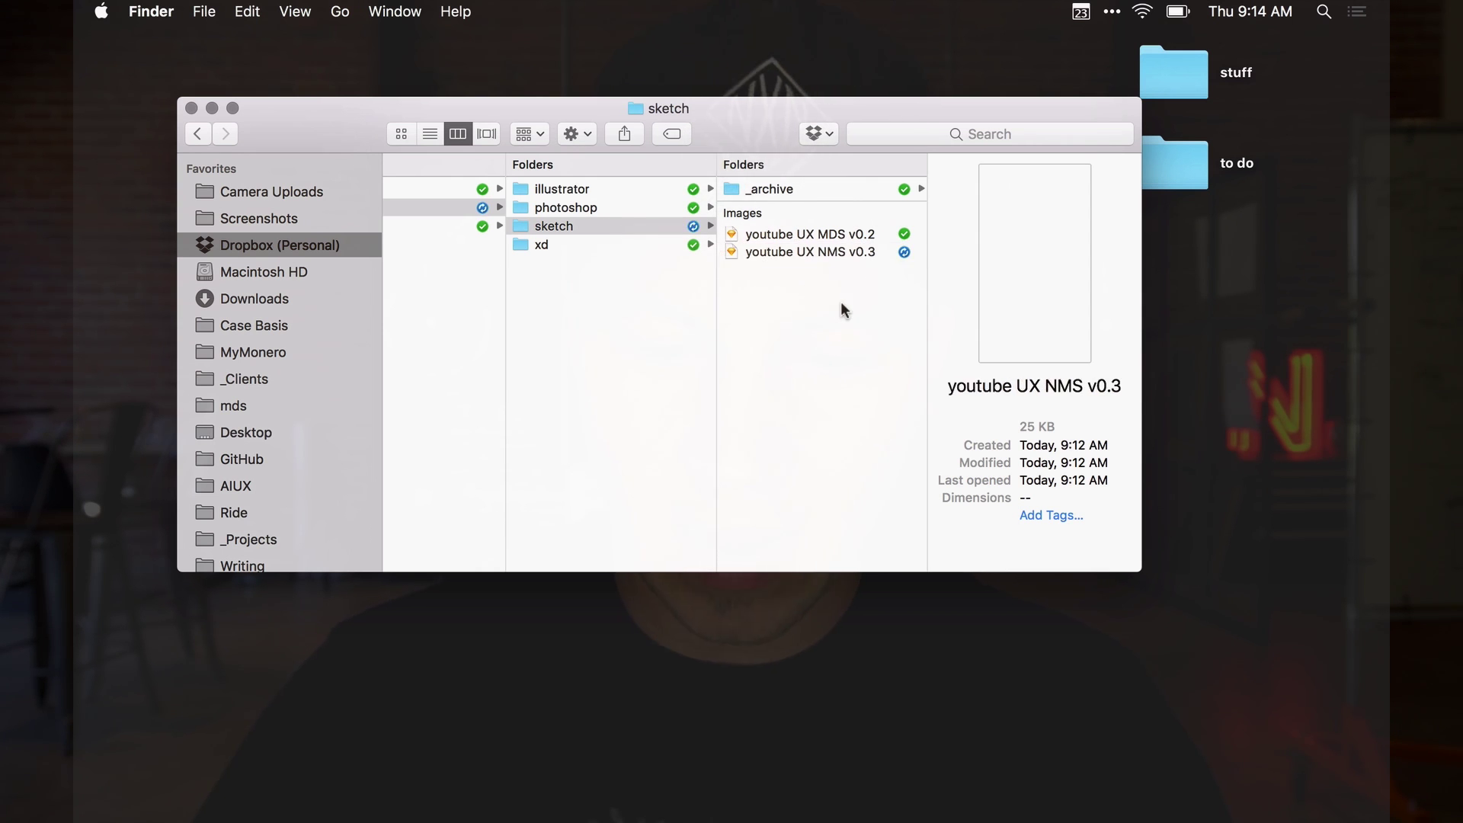
click(840, 301)
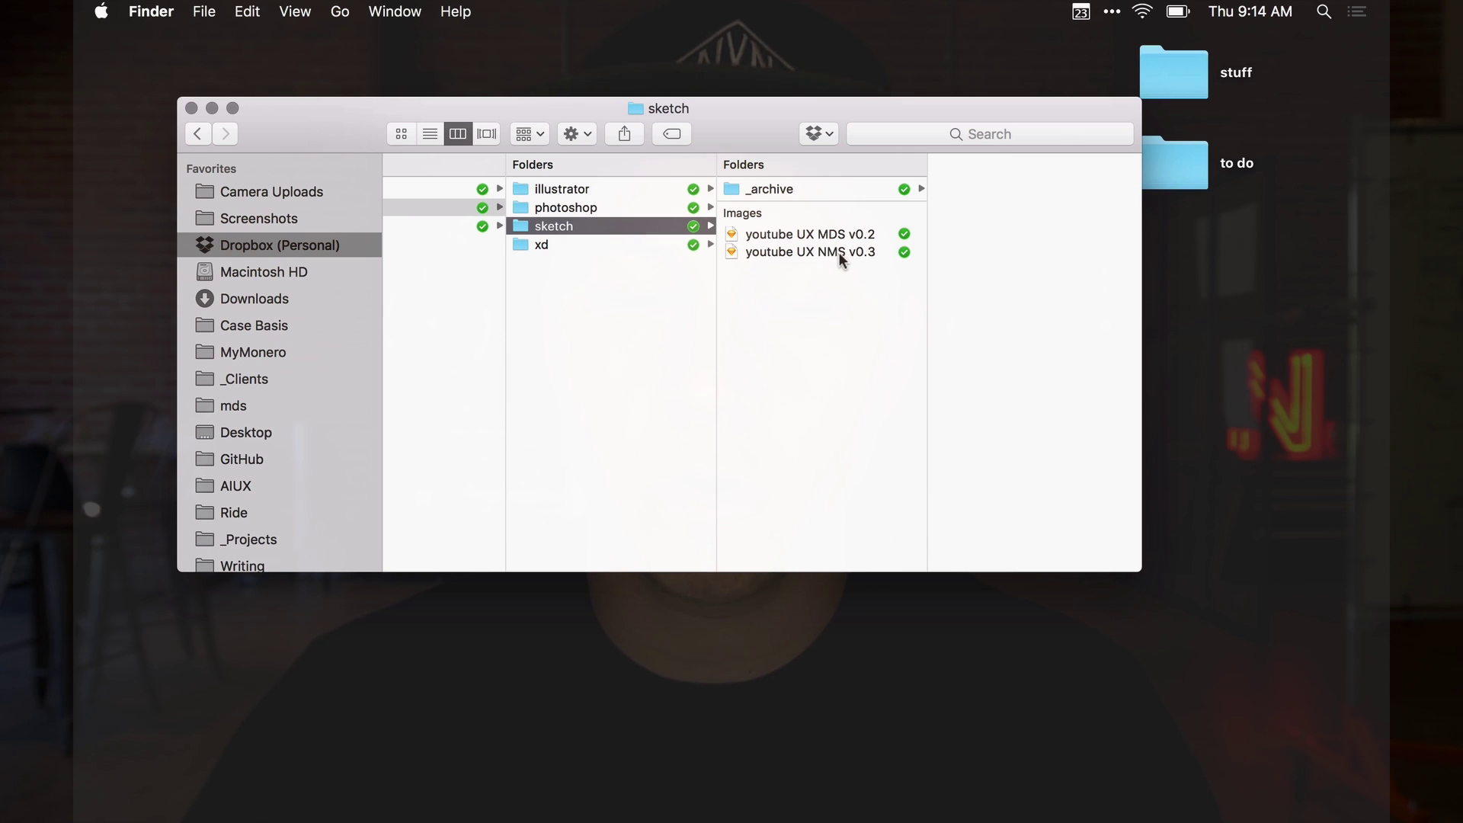
Move 'youtube UX MDS v0.2' into the _archive folder
click(770, 234)
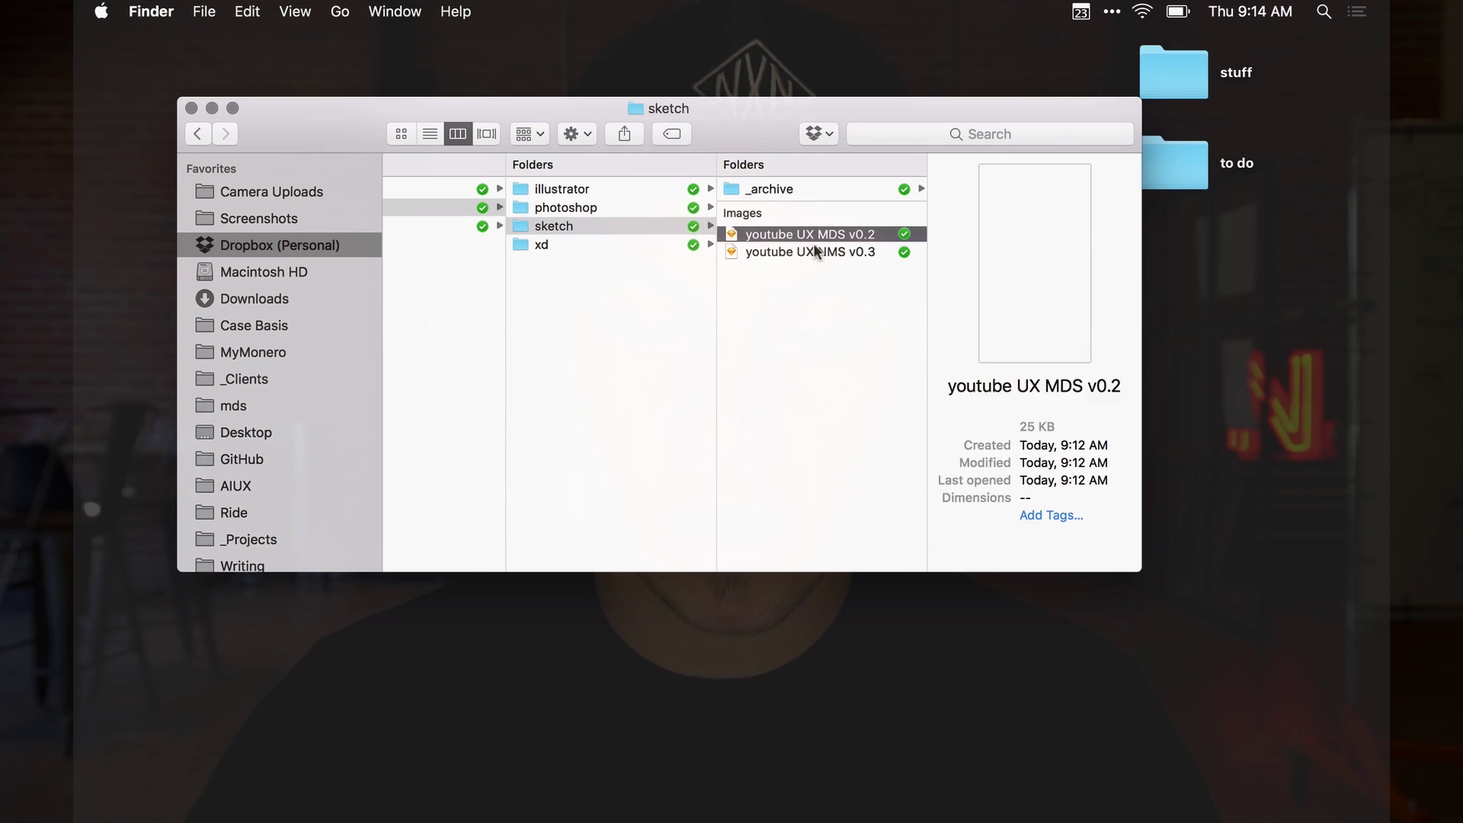
click(761, 254)
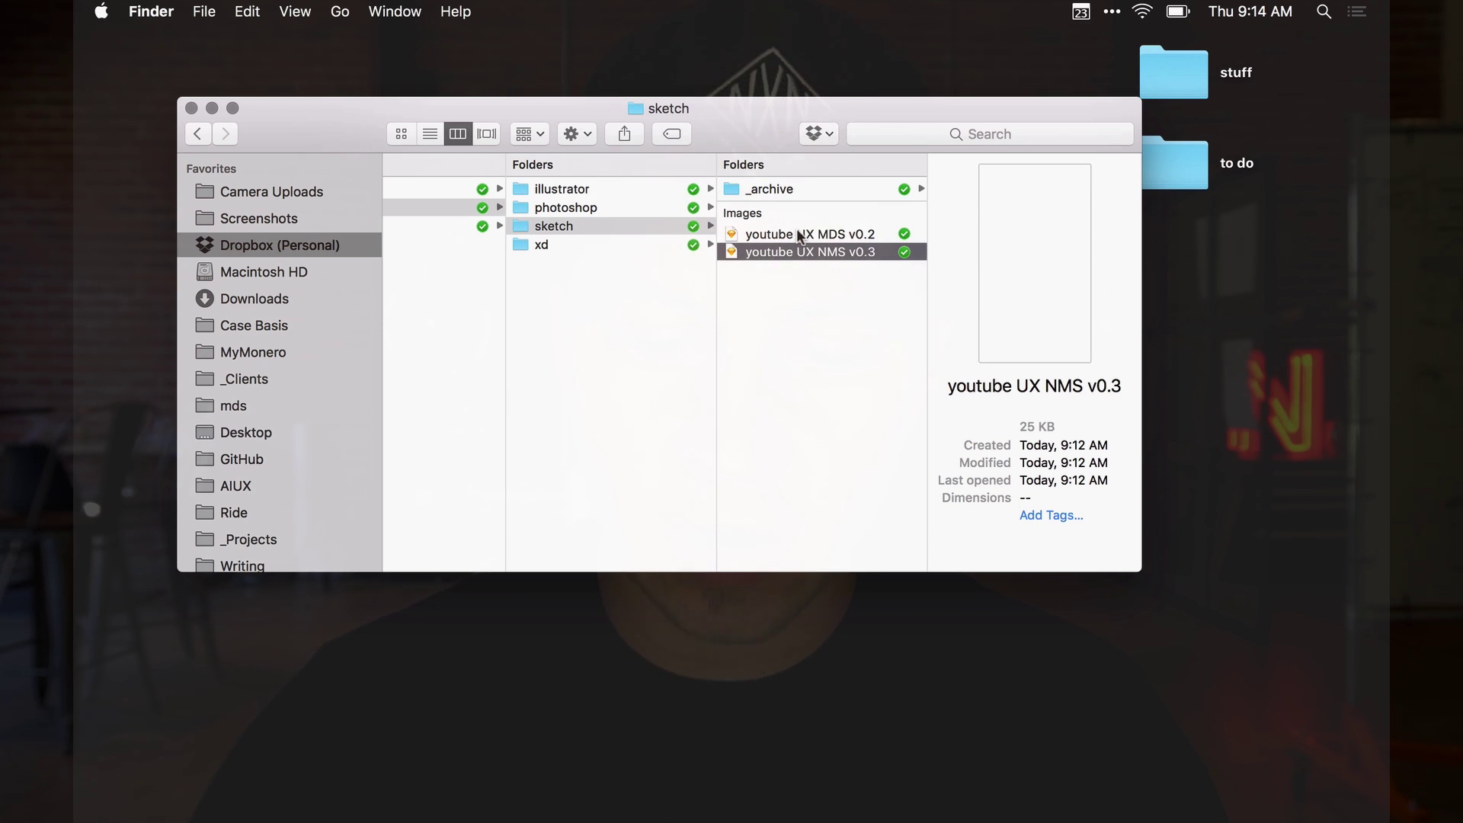
drag(800, 236, 773, 189)
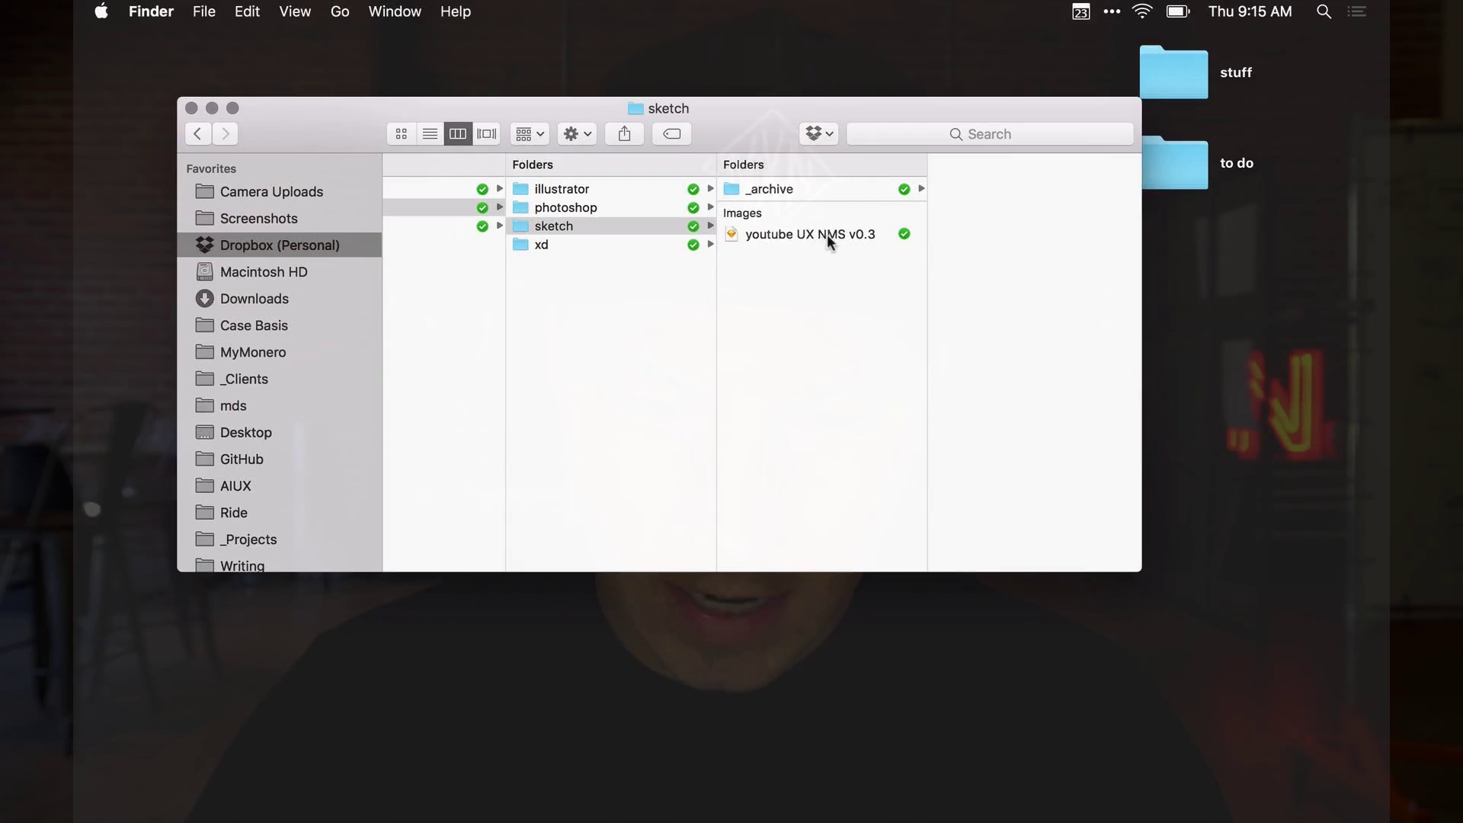
Duplicate the v0.3 file and rename the copy 'youtube FTUX MDS v1.0'
drag(826, 235, 830, 259)
click(806, 250)
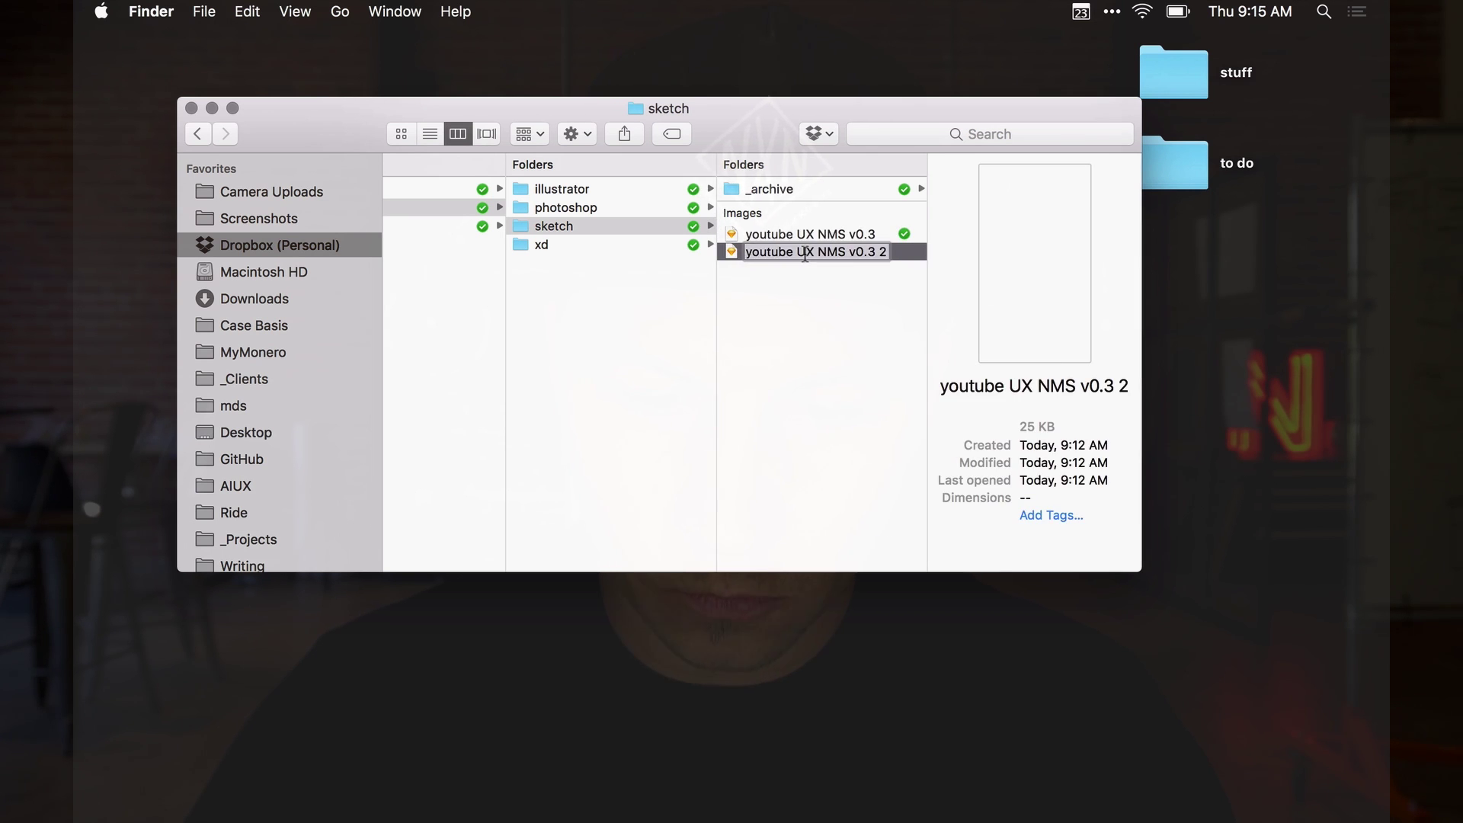
text(FTUX )
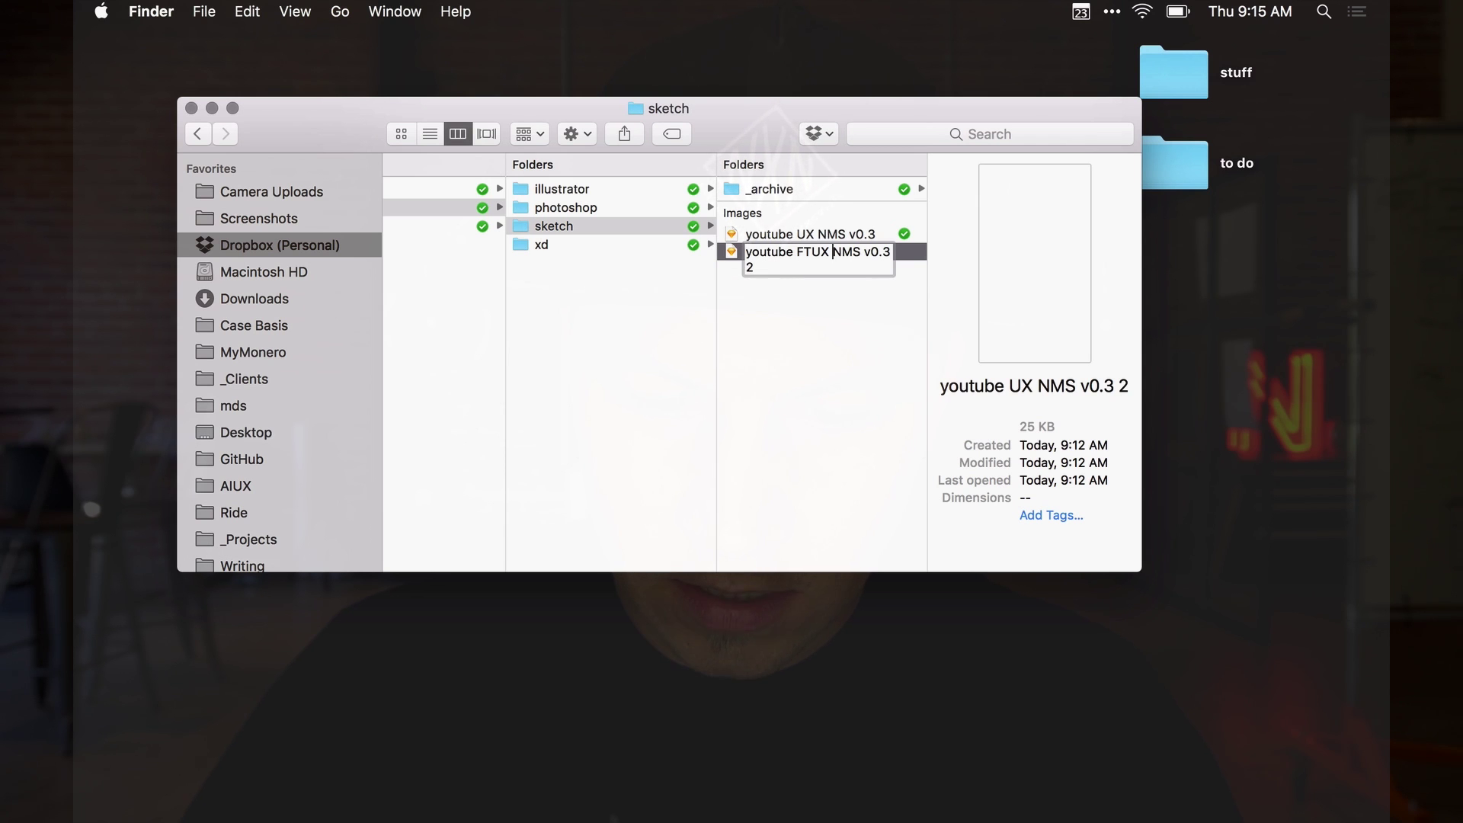
text(MDS)
key(Delete)
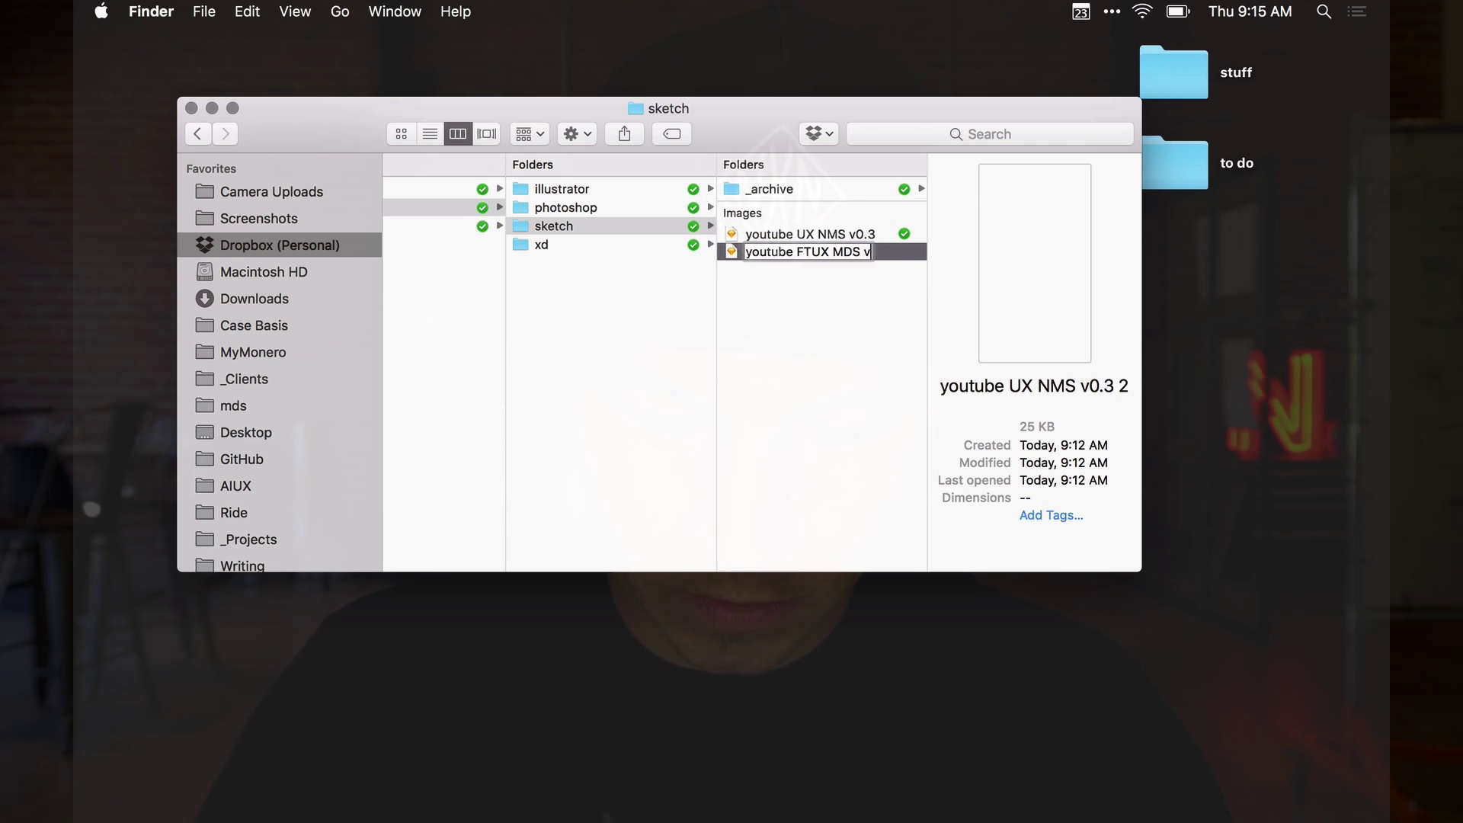
key(Return)
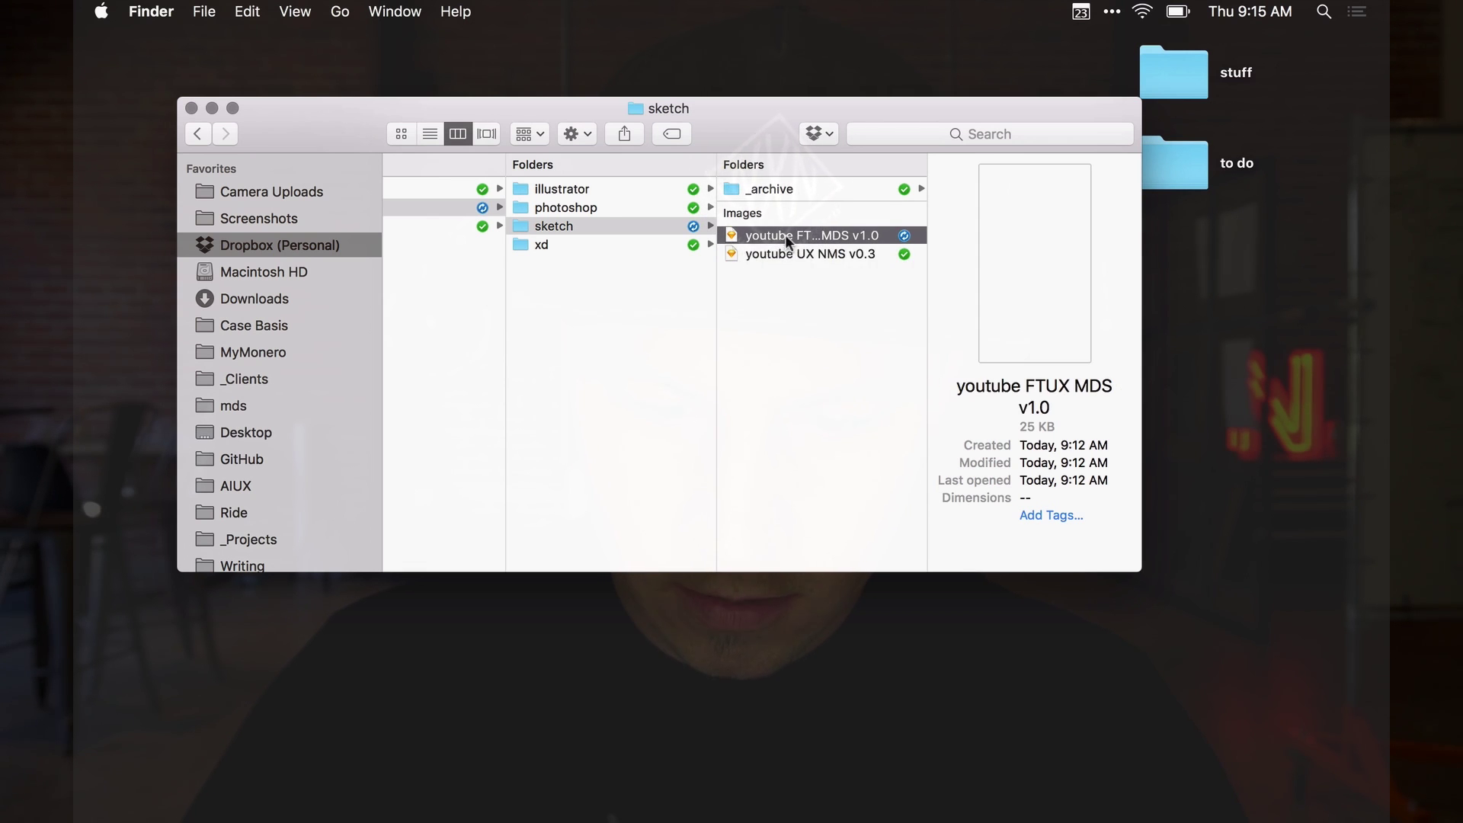
Move the old v0.3 file into _archive and widen the column to show full names
click(806, 254)
drag(806, 254, 768, 190)
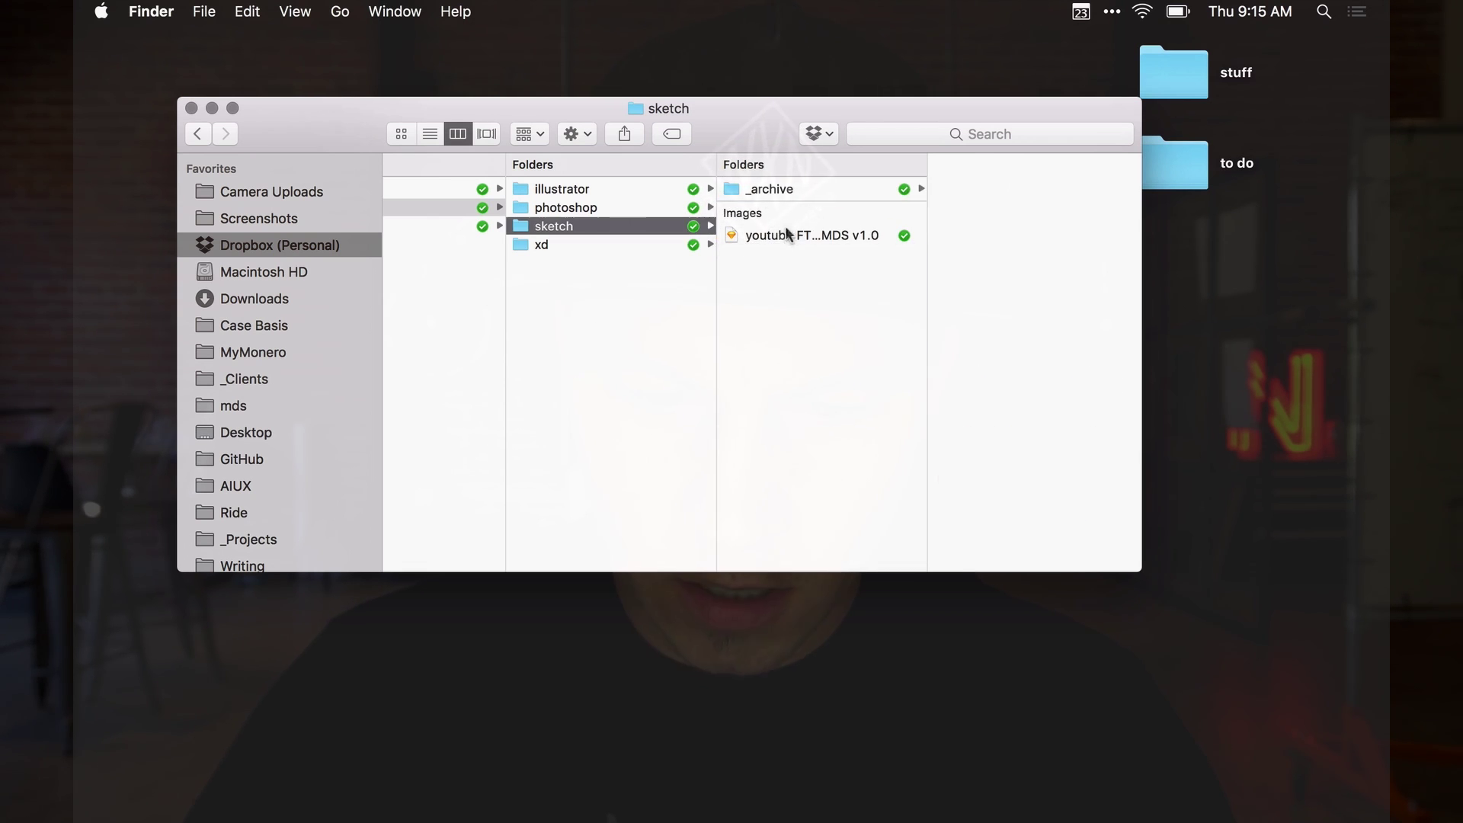
drag(929, 276, 1064, 281)
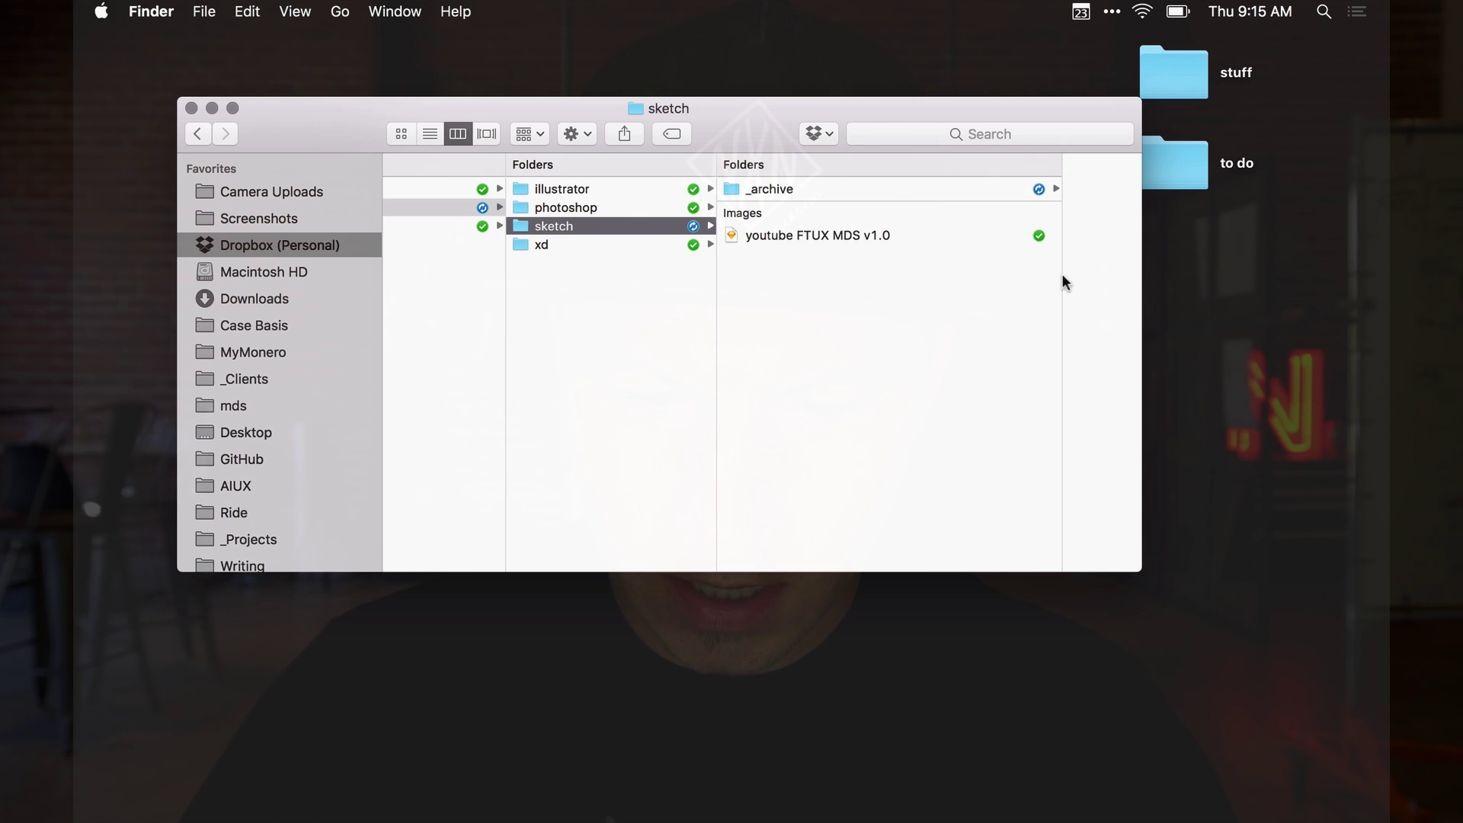
Duplicate the FTUX file and rename the copy 'youtube profile MDS v1.0'
click(821, 239)
click(812, 253)
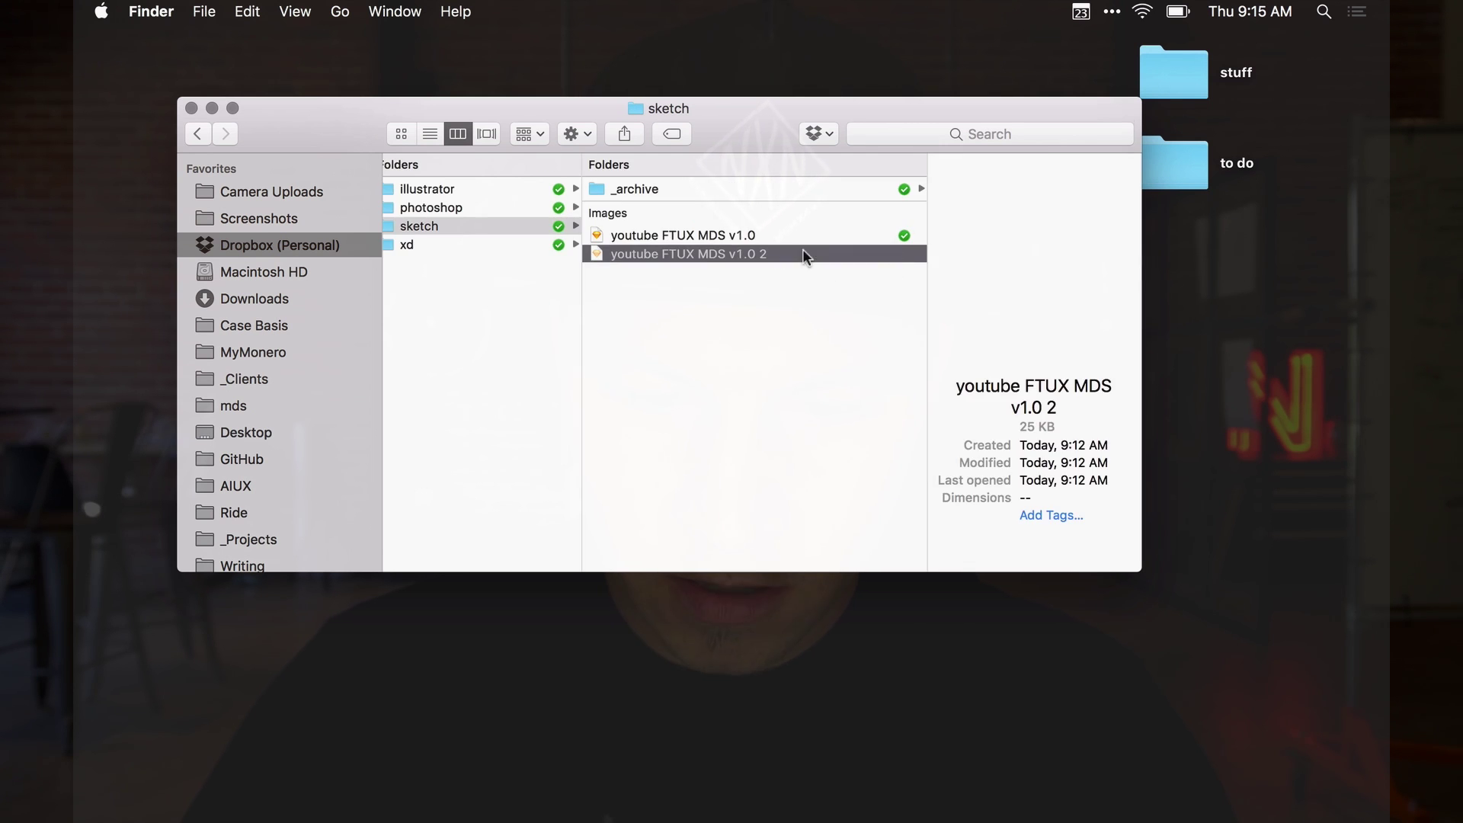
click(669, 251)
double_click(671, 254)
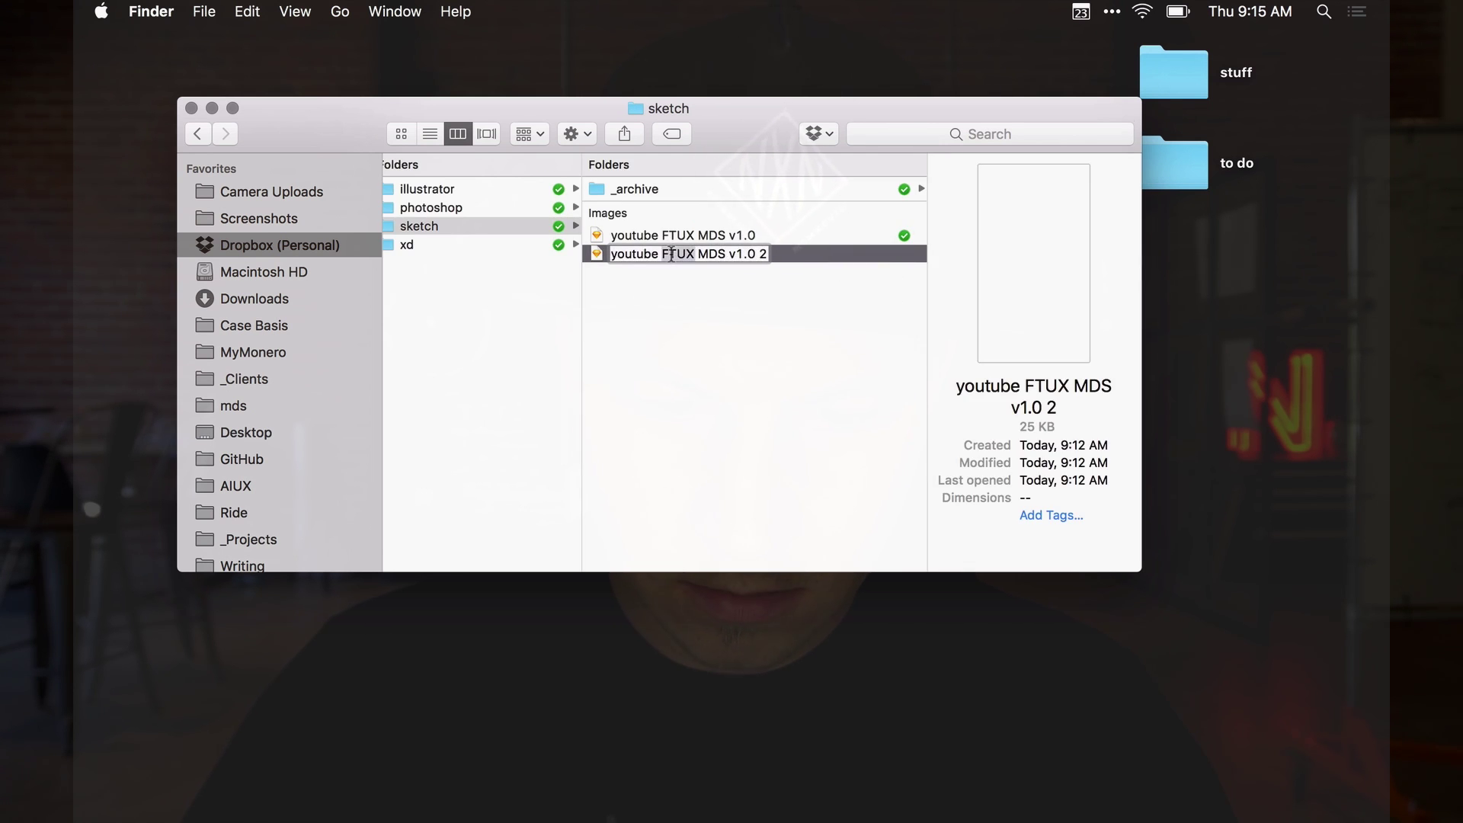
text(profile)
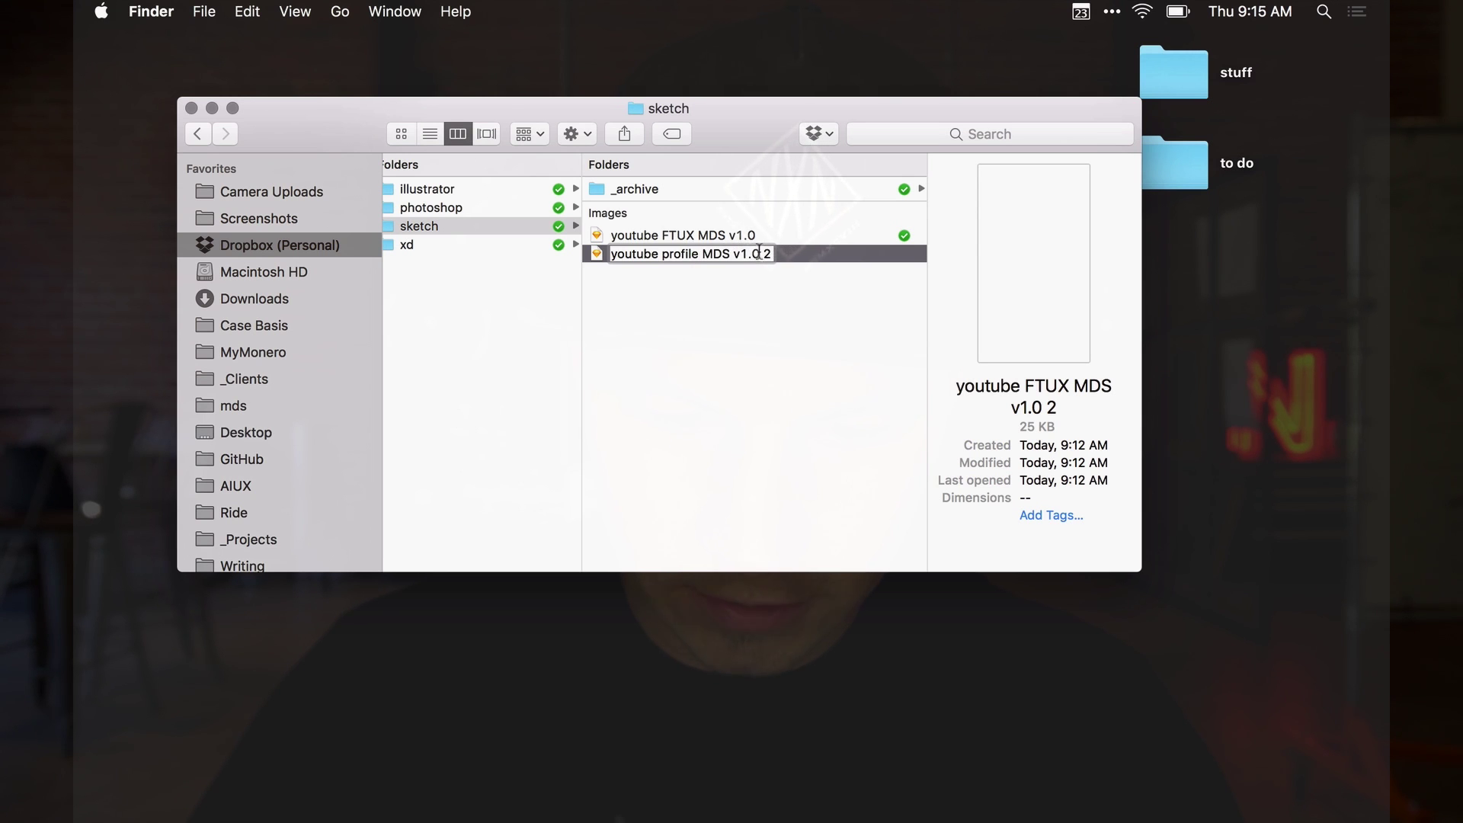
key(Return)
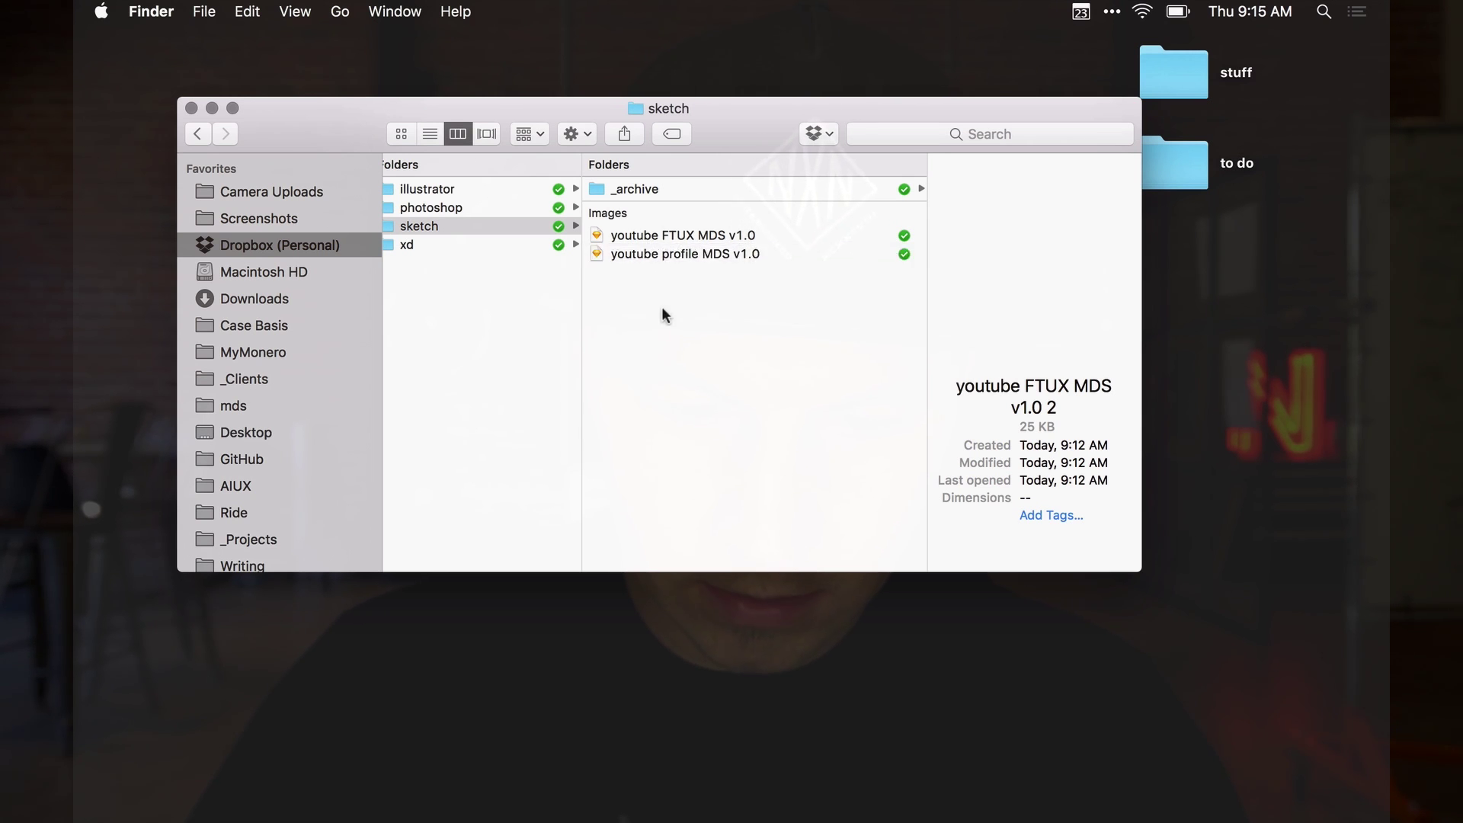
click(712, 272)
Start renaming the profile copy by selecting the word 'profile' in its name
click(684, 272)
double_click(672, 272)
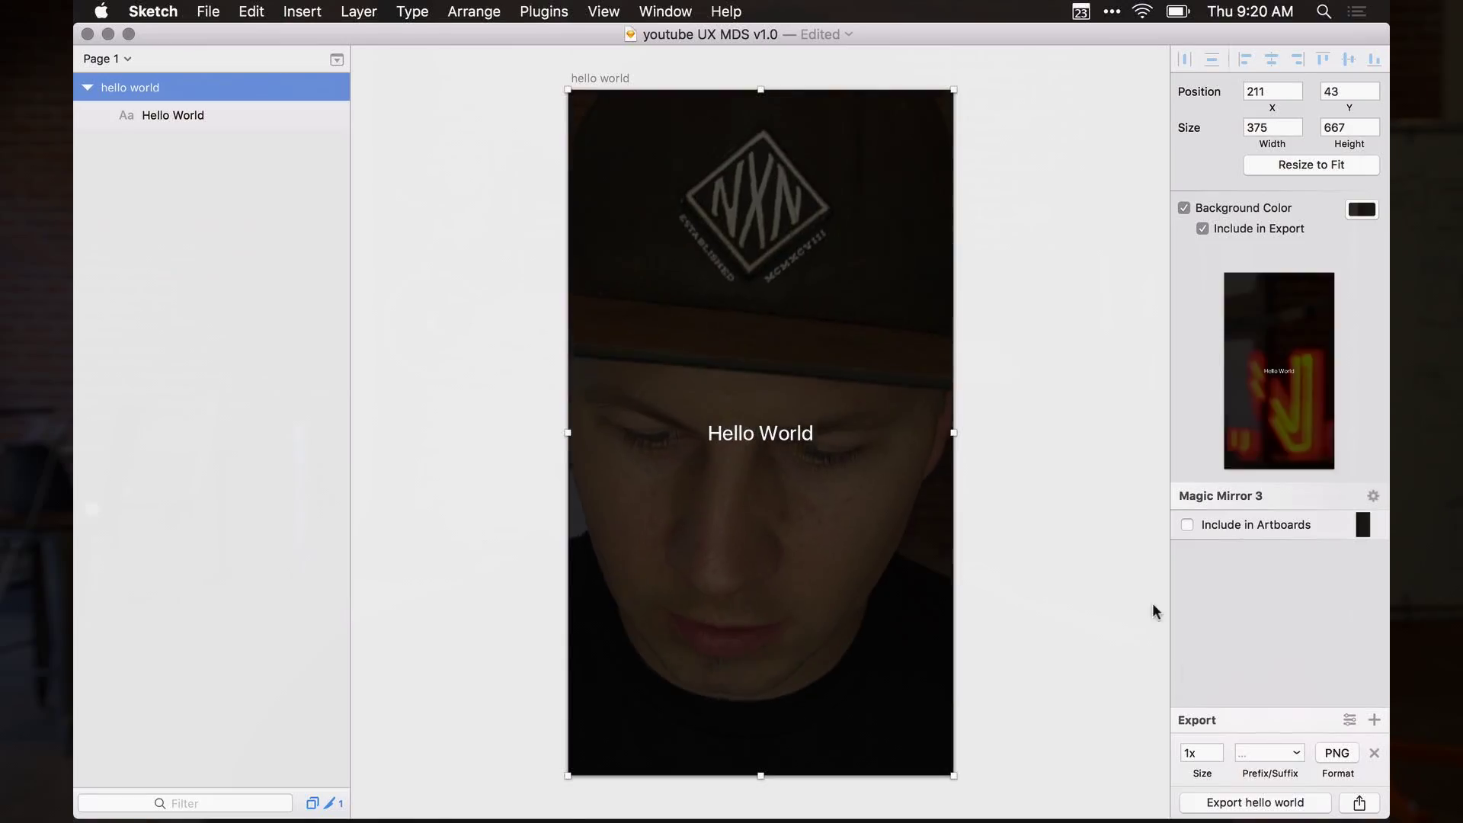
Start exporting the hello world artboard and go to the iOS project folder
click(1253, 803)
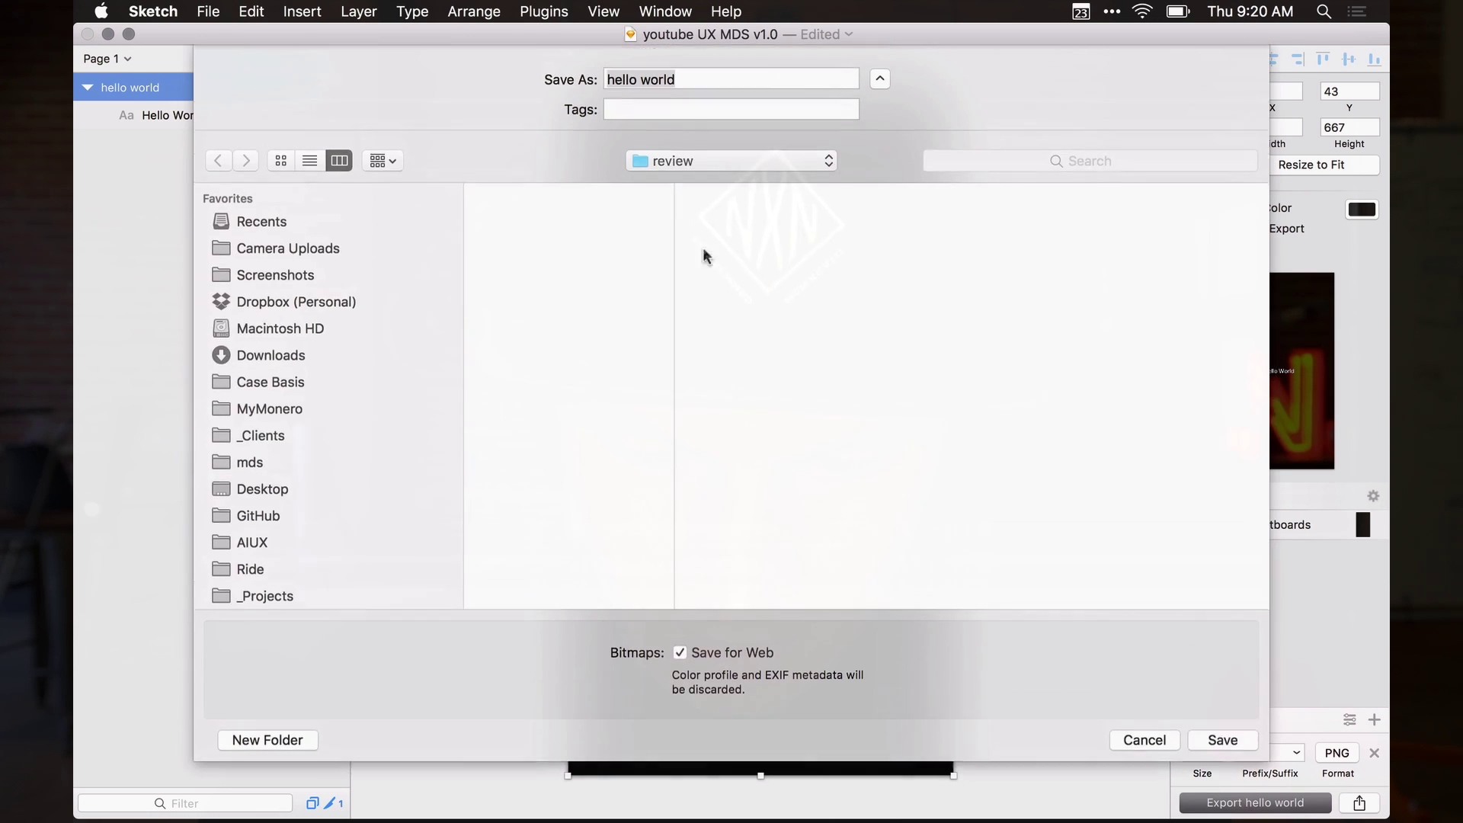
click(700, 160)
click(694, 188)
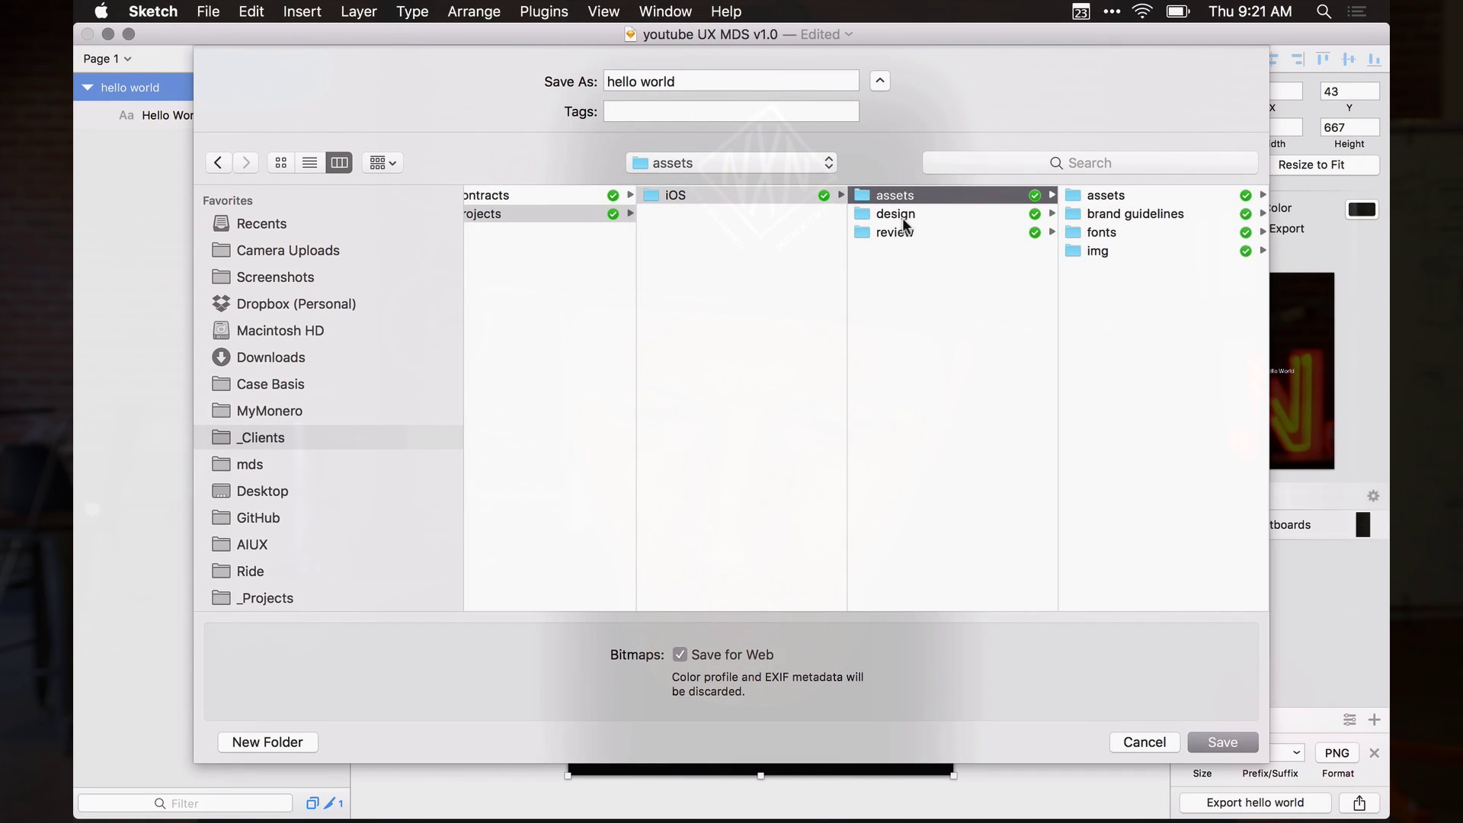
Create a '2017.02.23 First Review' folder in review and save '01 hello world' there
key(super+shift+n)
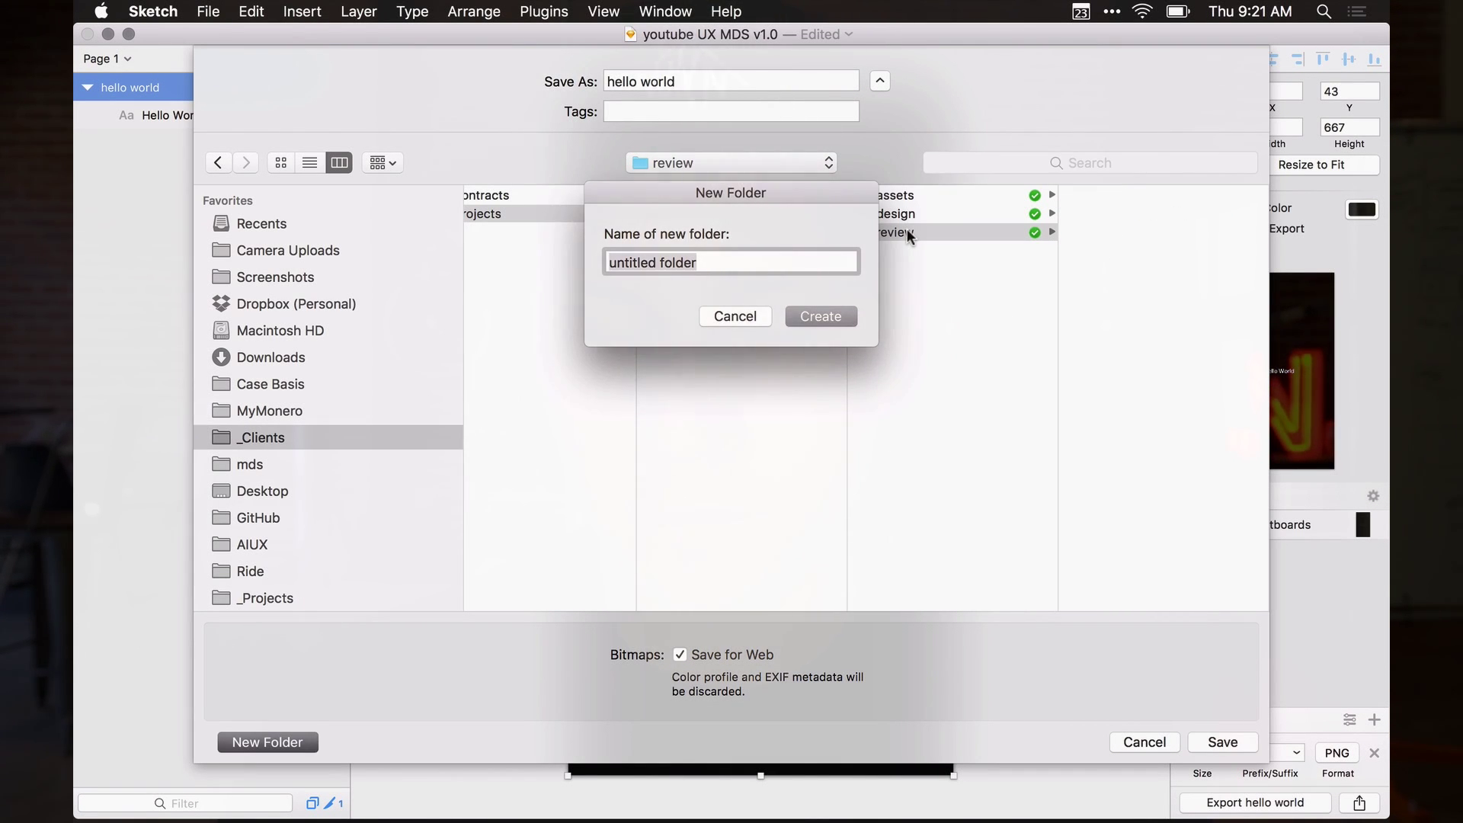
text(2)
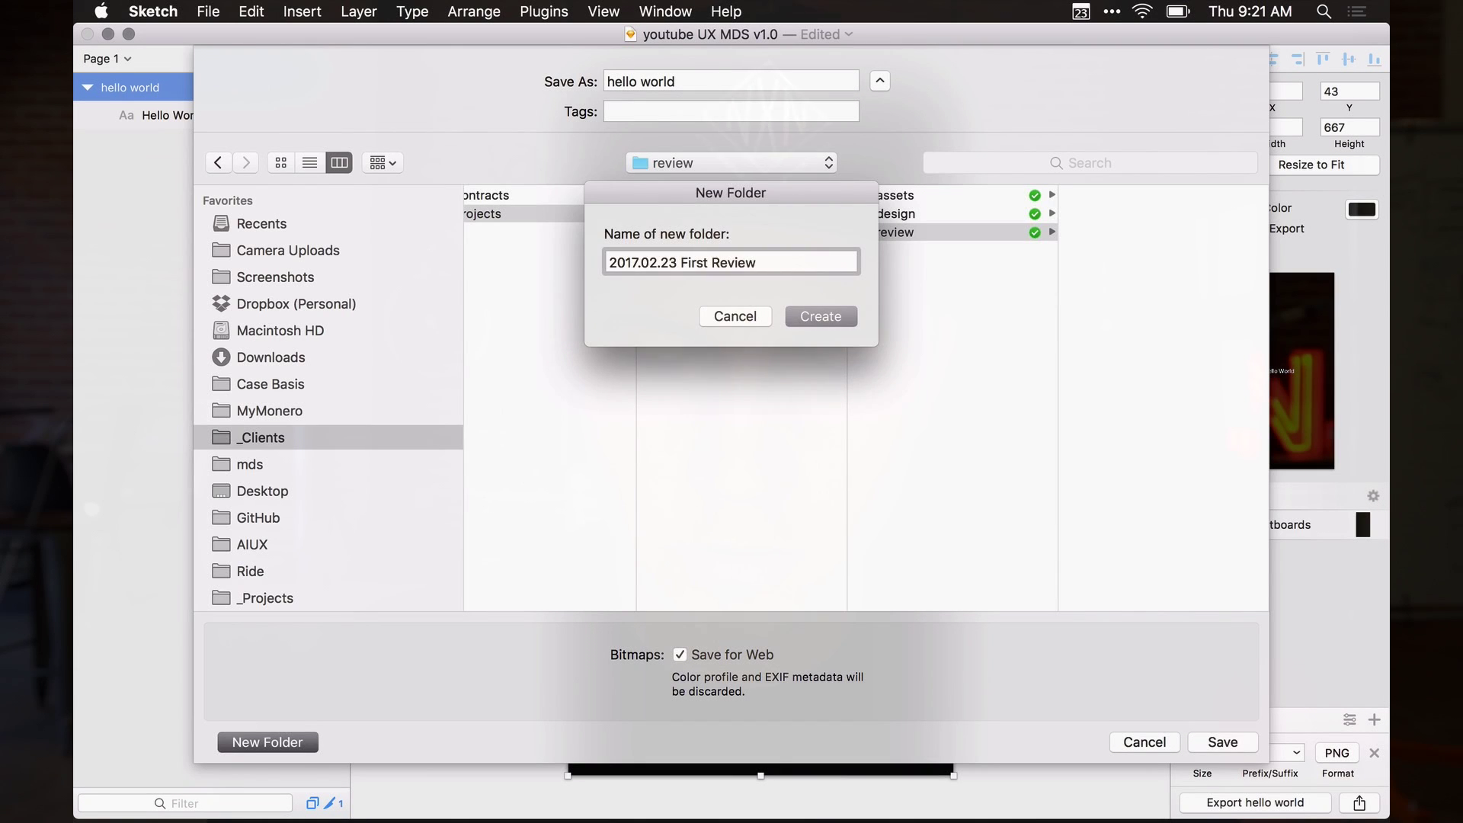
key(Return)
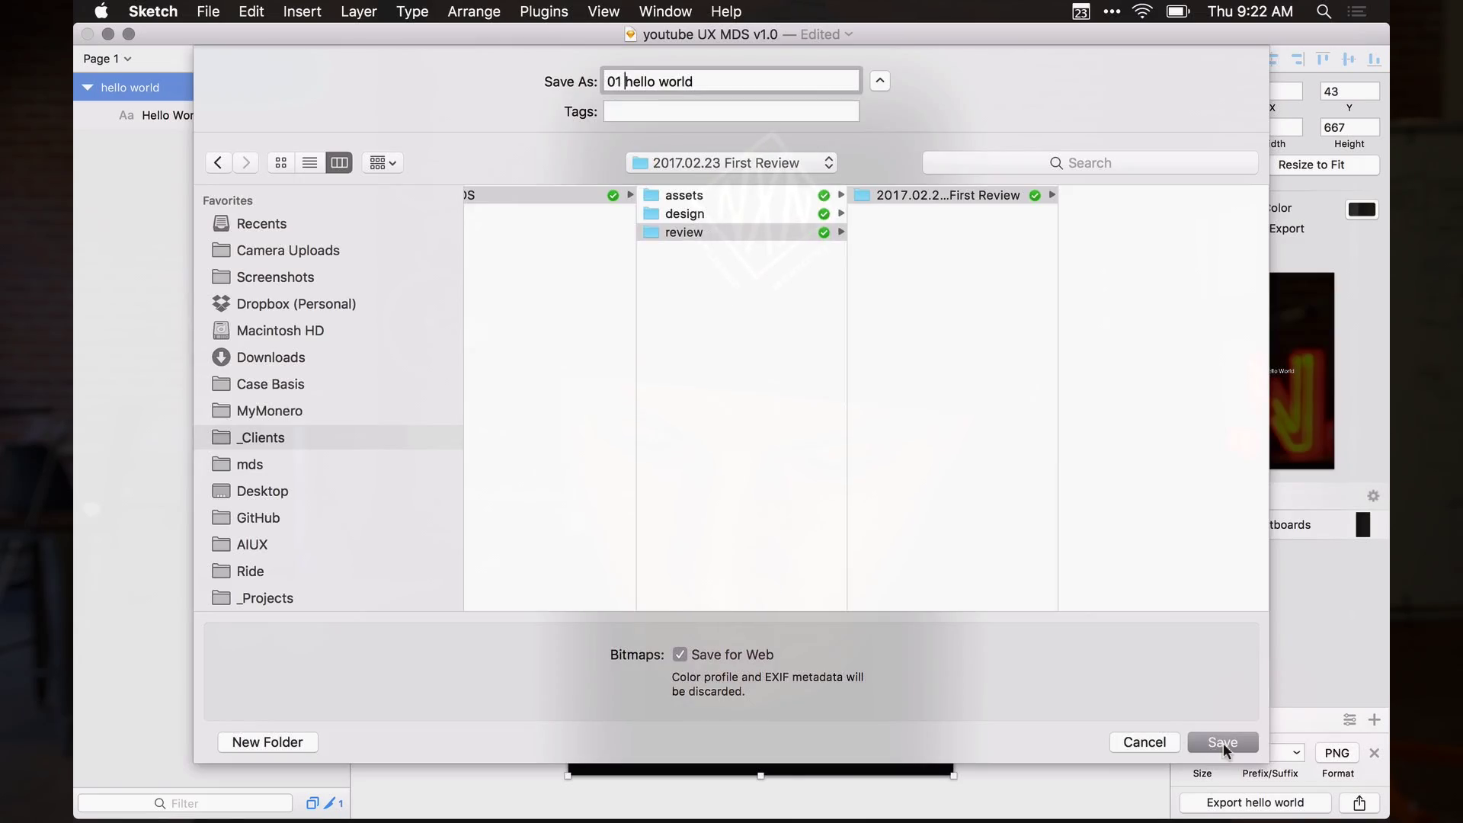
click(1222, 742)
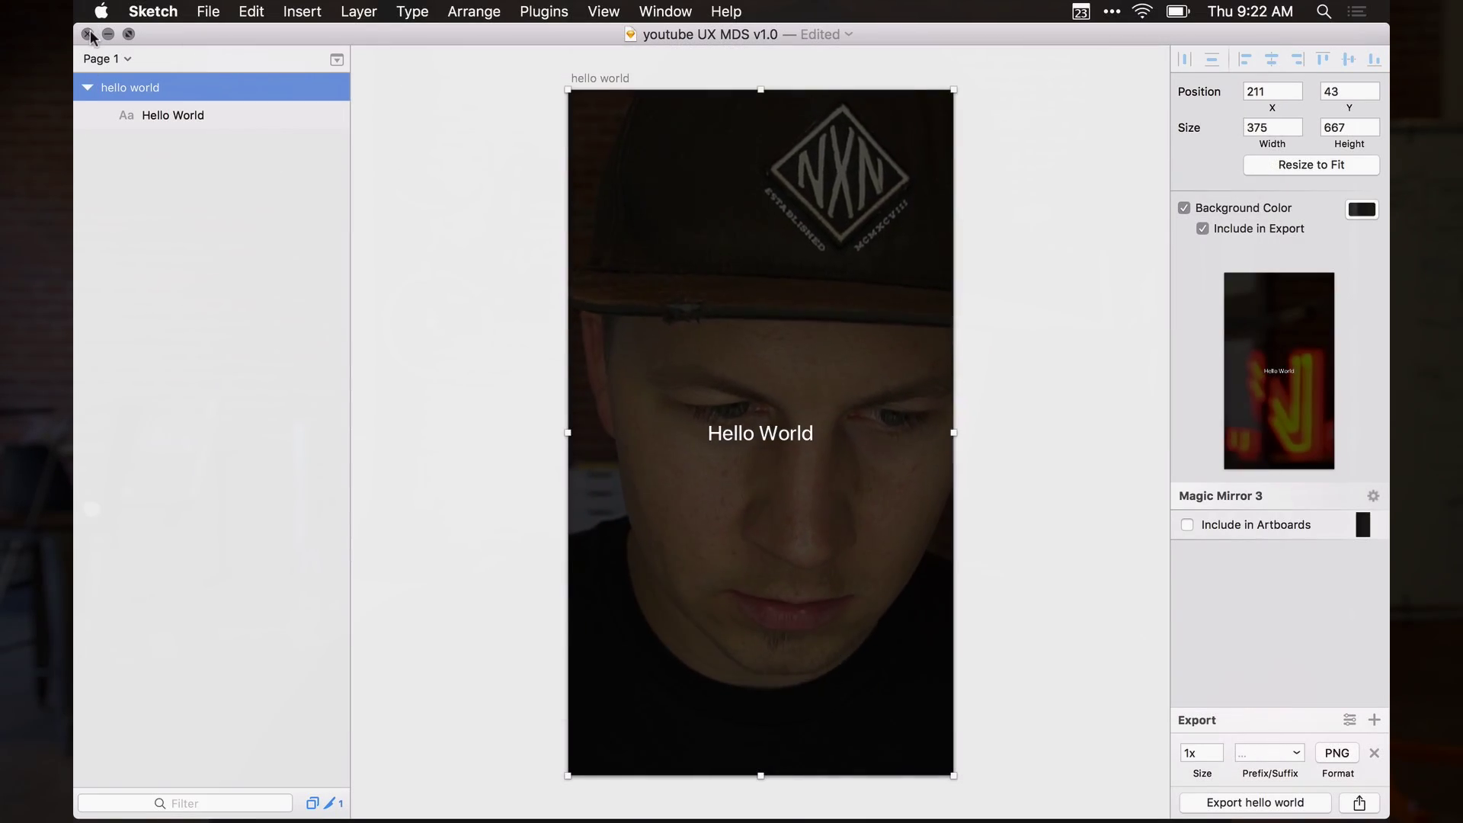
Close the Sketch document and check the export in an enlarged First Review Finder window
click(88, 34)
click(678, 341)
click(820, 185)
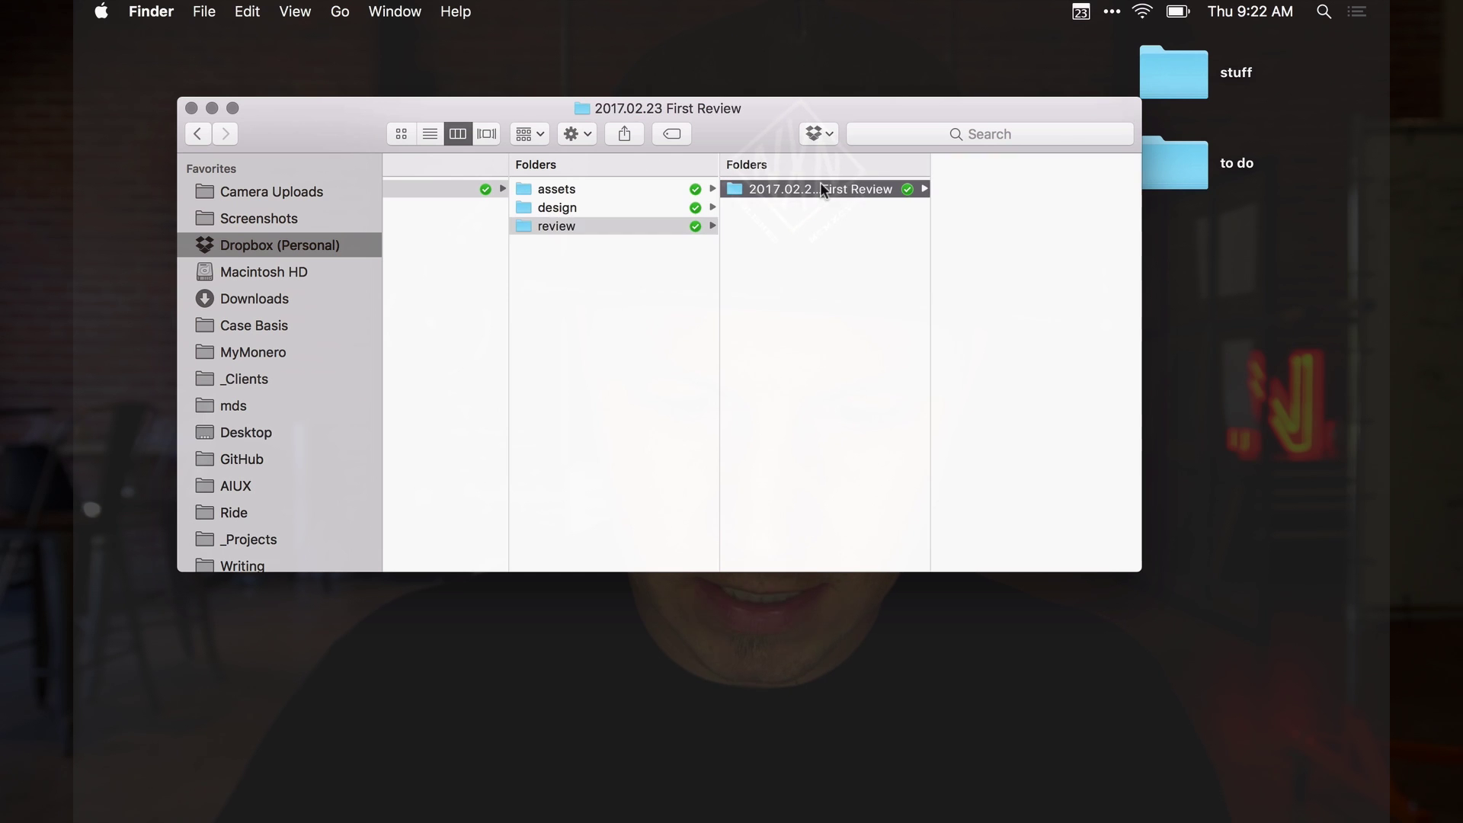
click(820, 184)
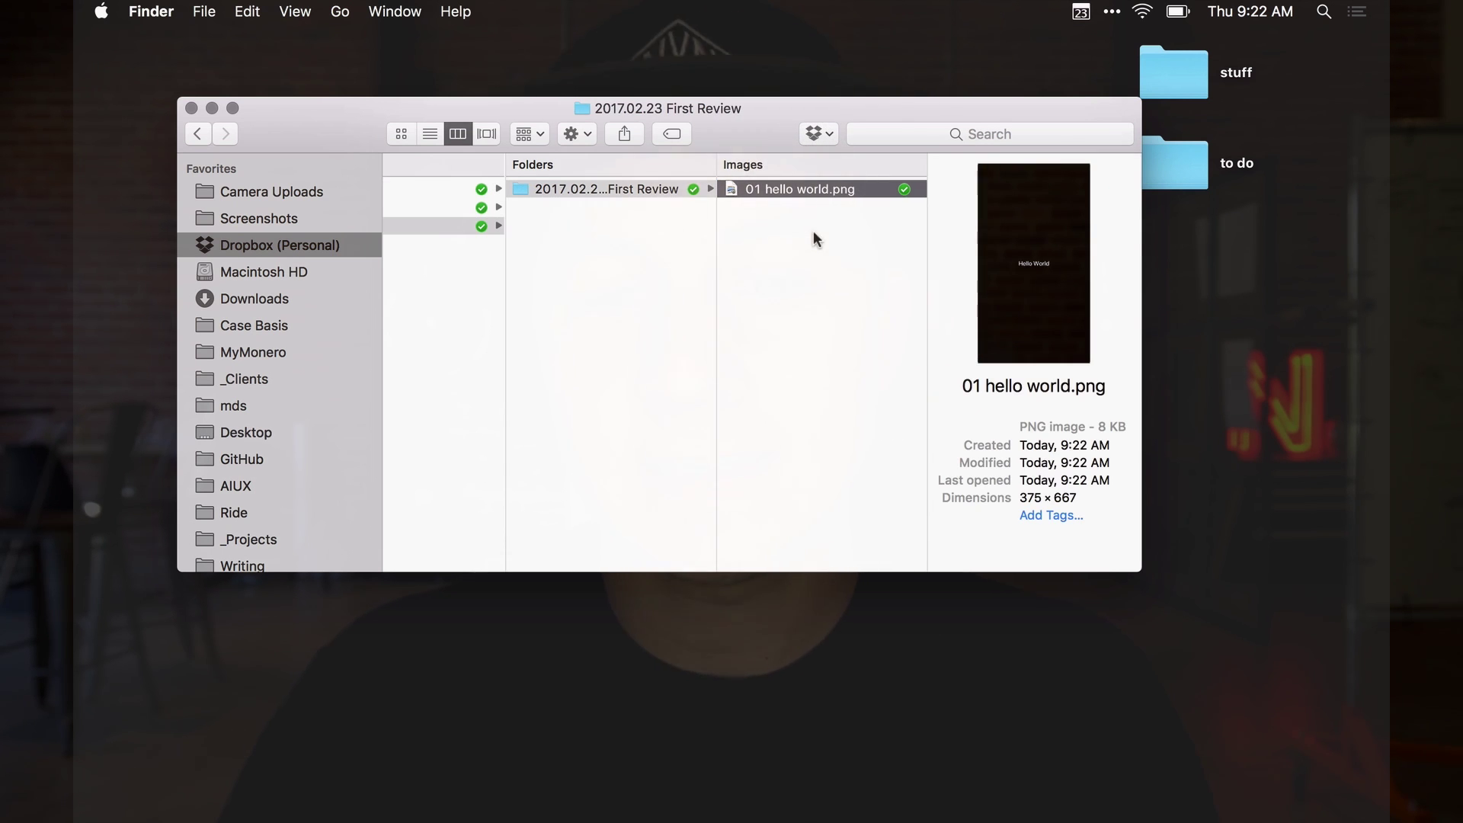
scroll(753, 272, left, 5)
scroll(755, 276, right, 1)
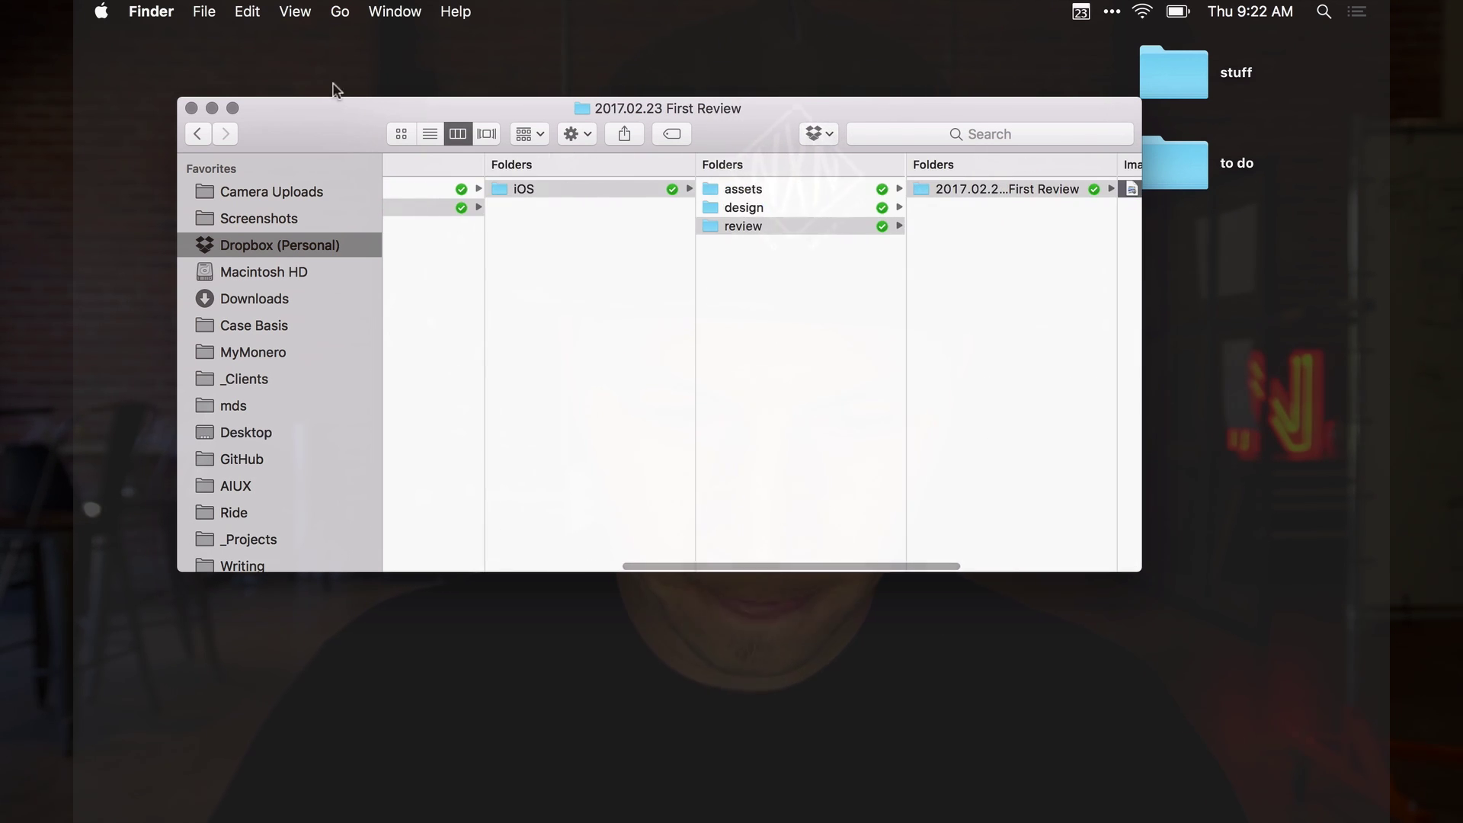
drag(175, 93, 115, 66)
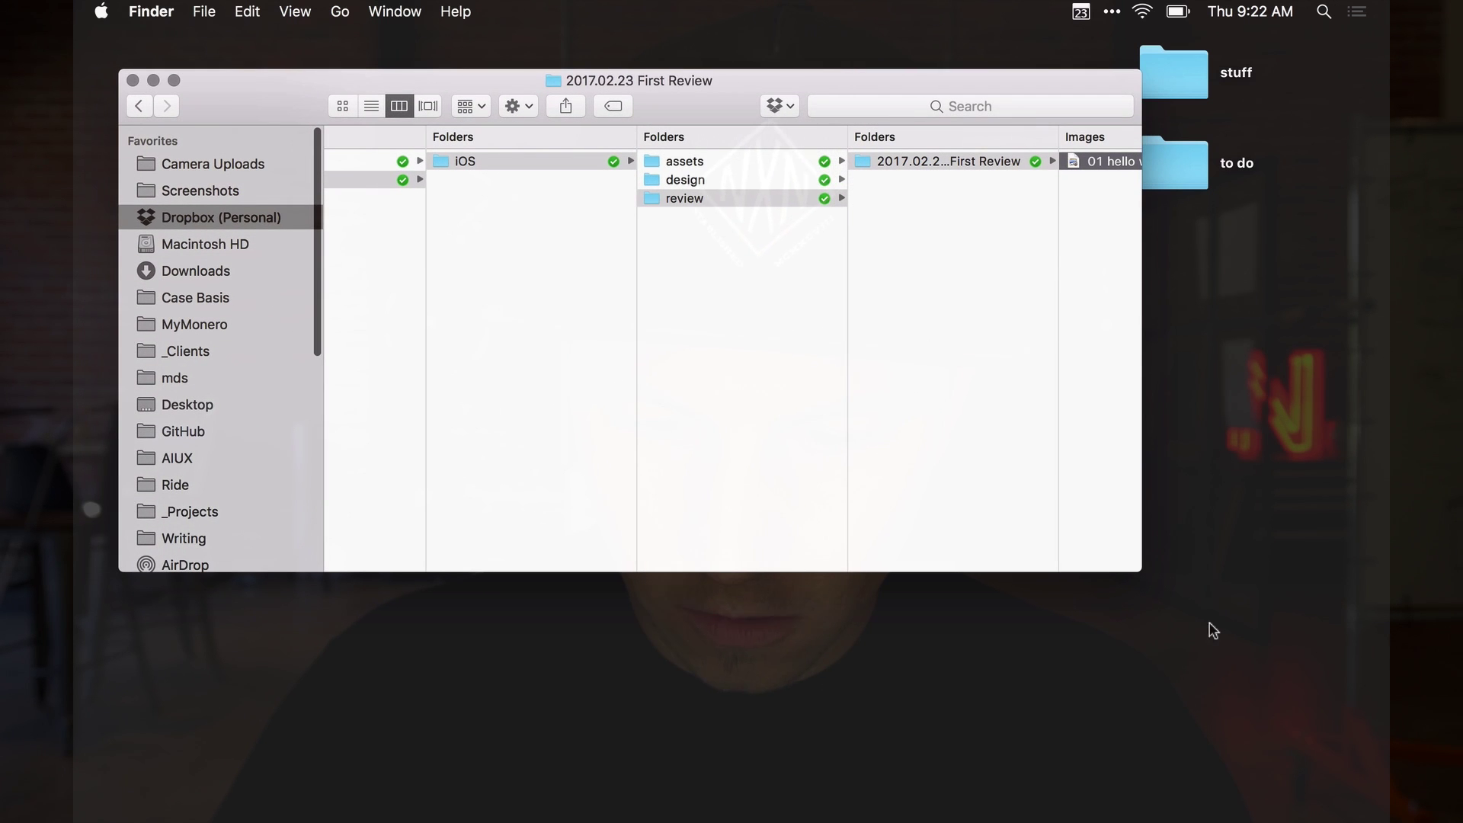
drag(1139, 574, 1277, 656)
Browse through the design, sketch and review folders in Finder
click(710, 181)
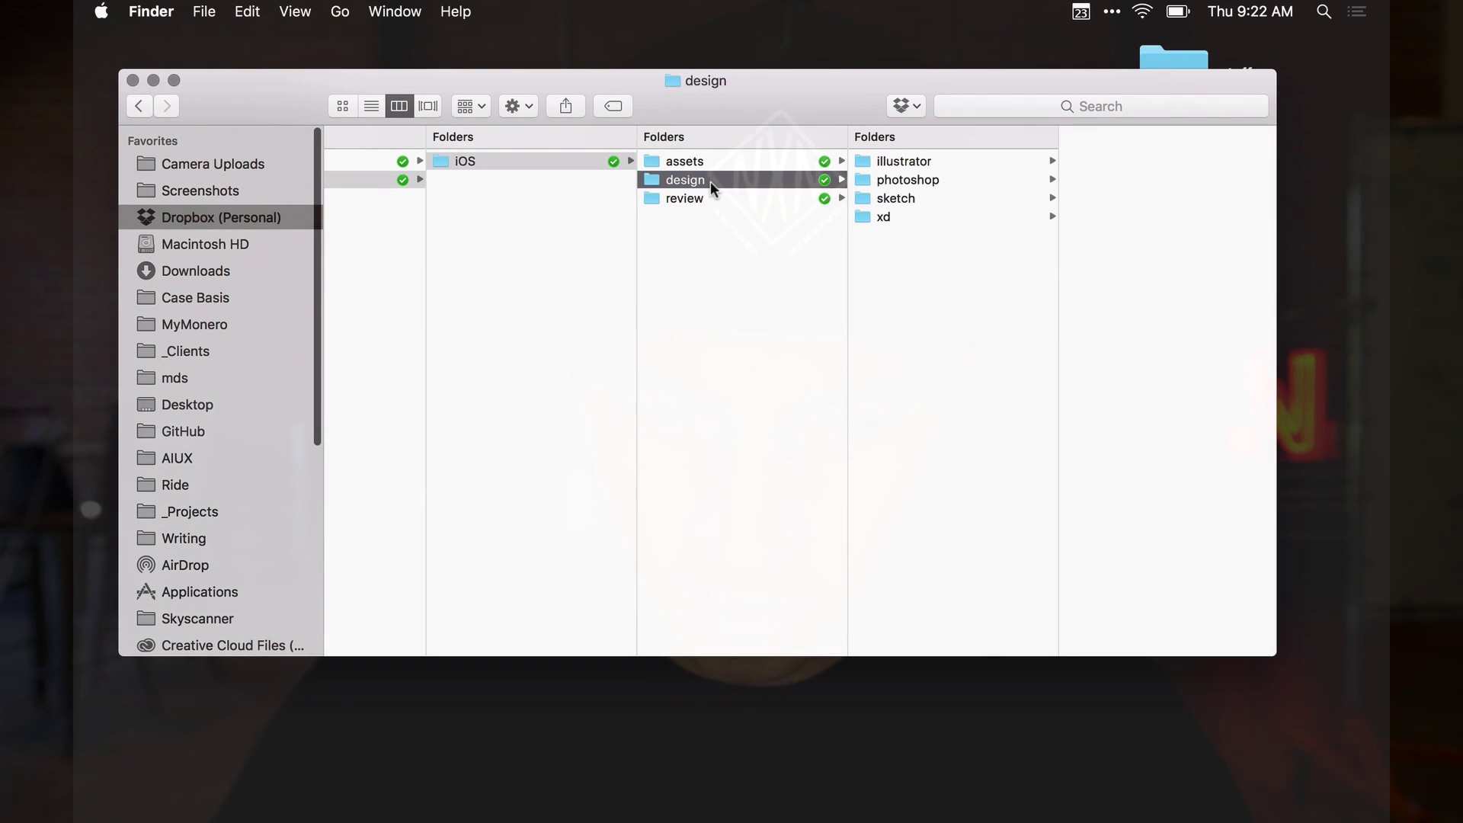
click(890, 200)
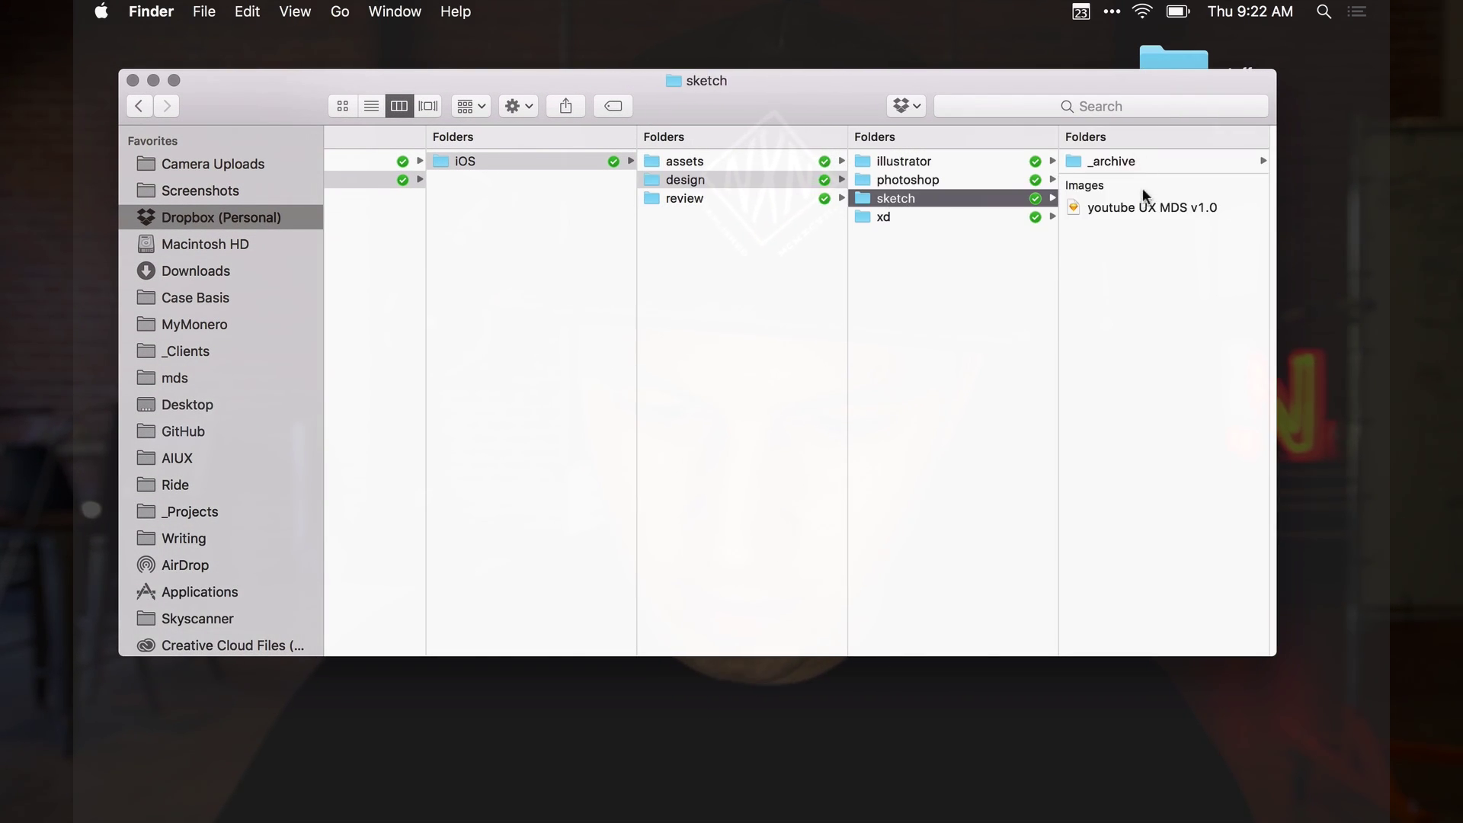
click(706, 185)
key(Down)
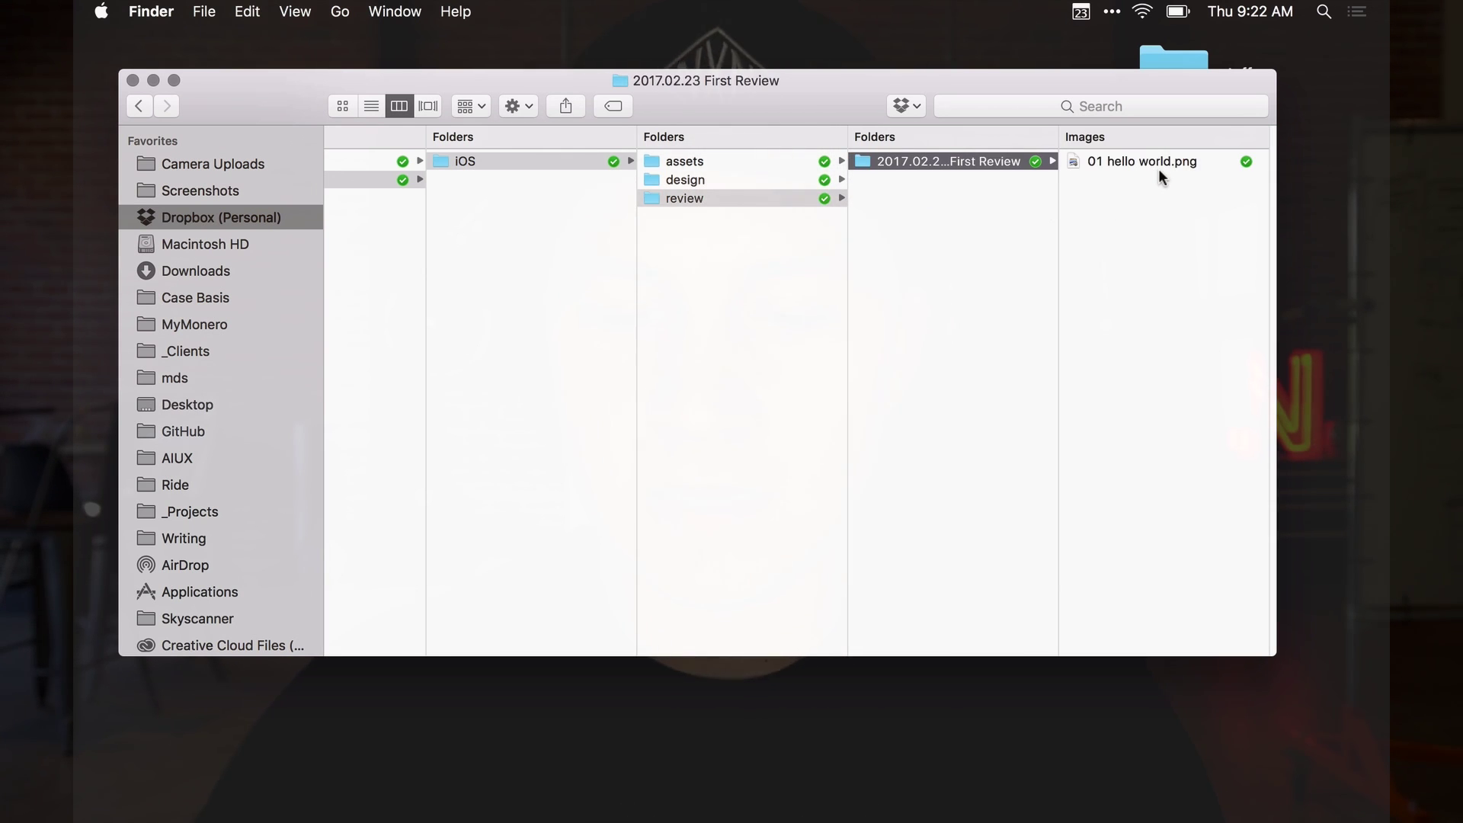
Copy the Dropbox share link for '01 hello world.png'
click(1131, 162)
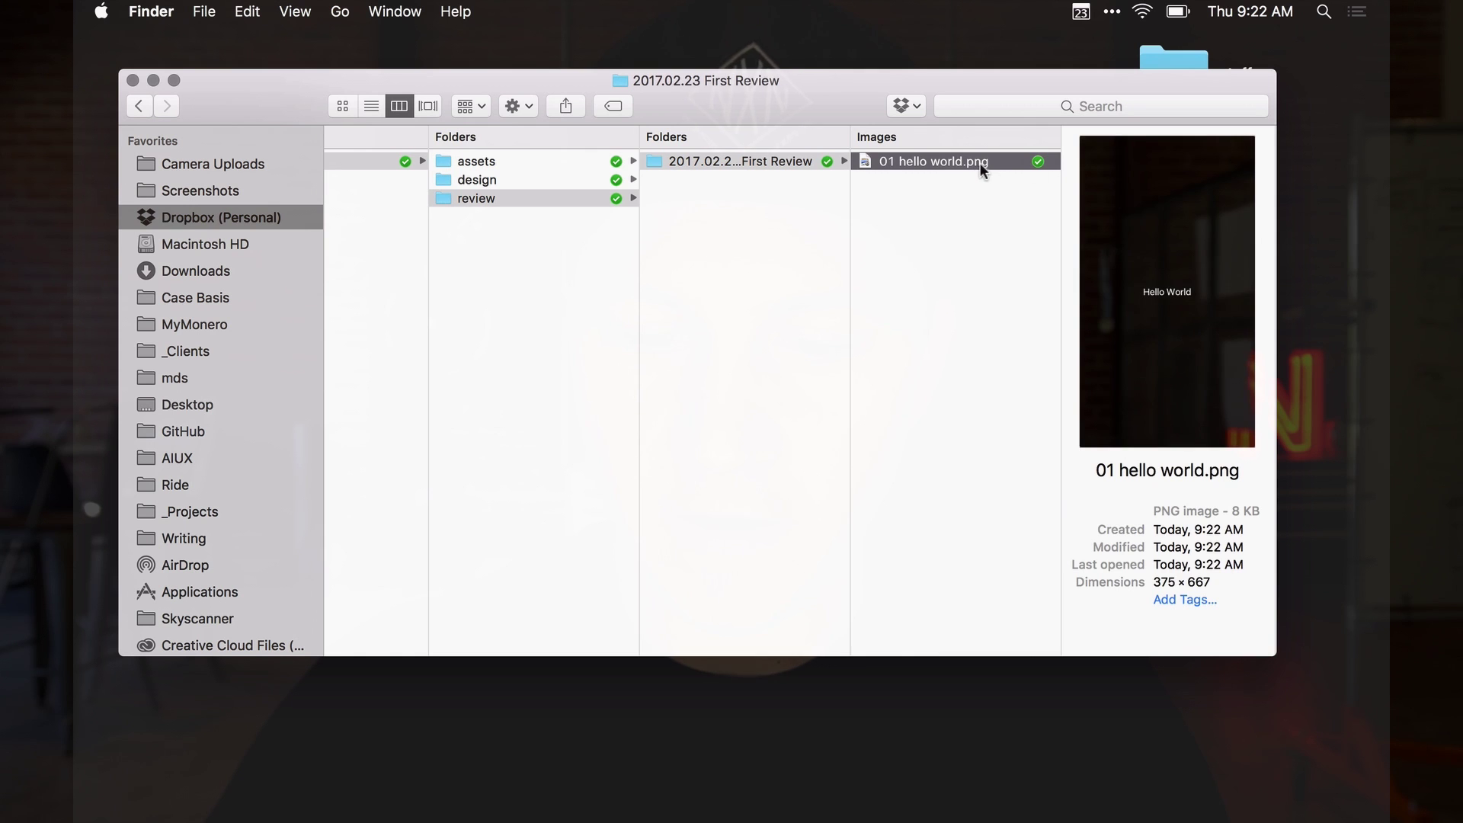
right_click(969, 163)
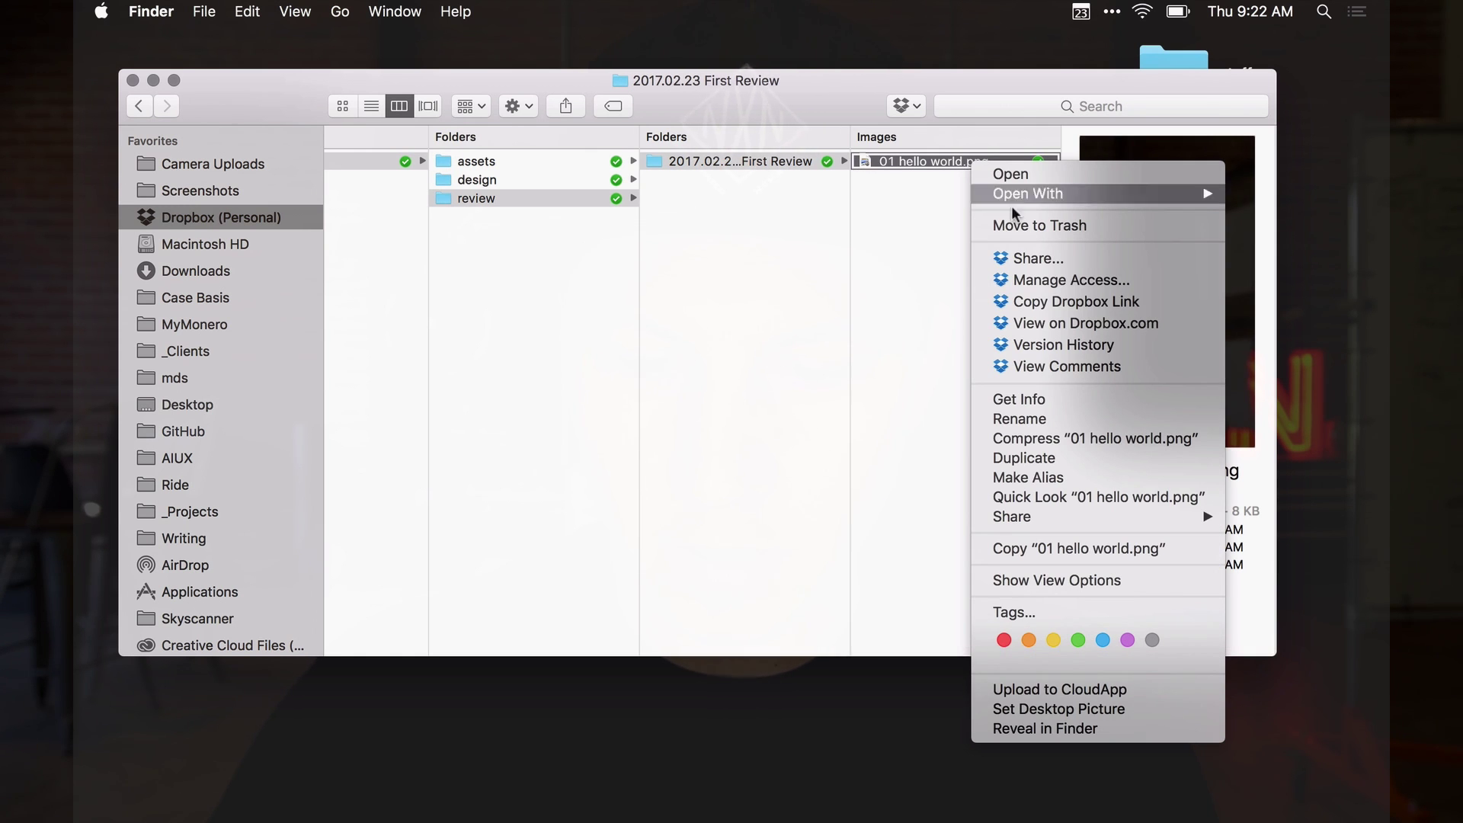
click(1063, 302)
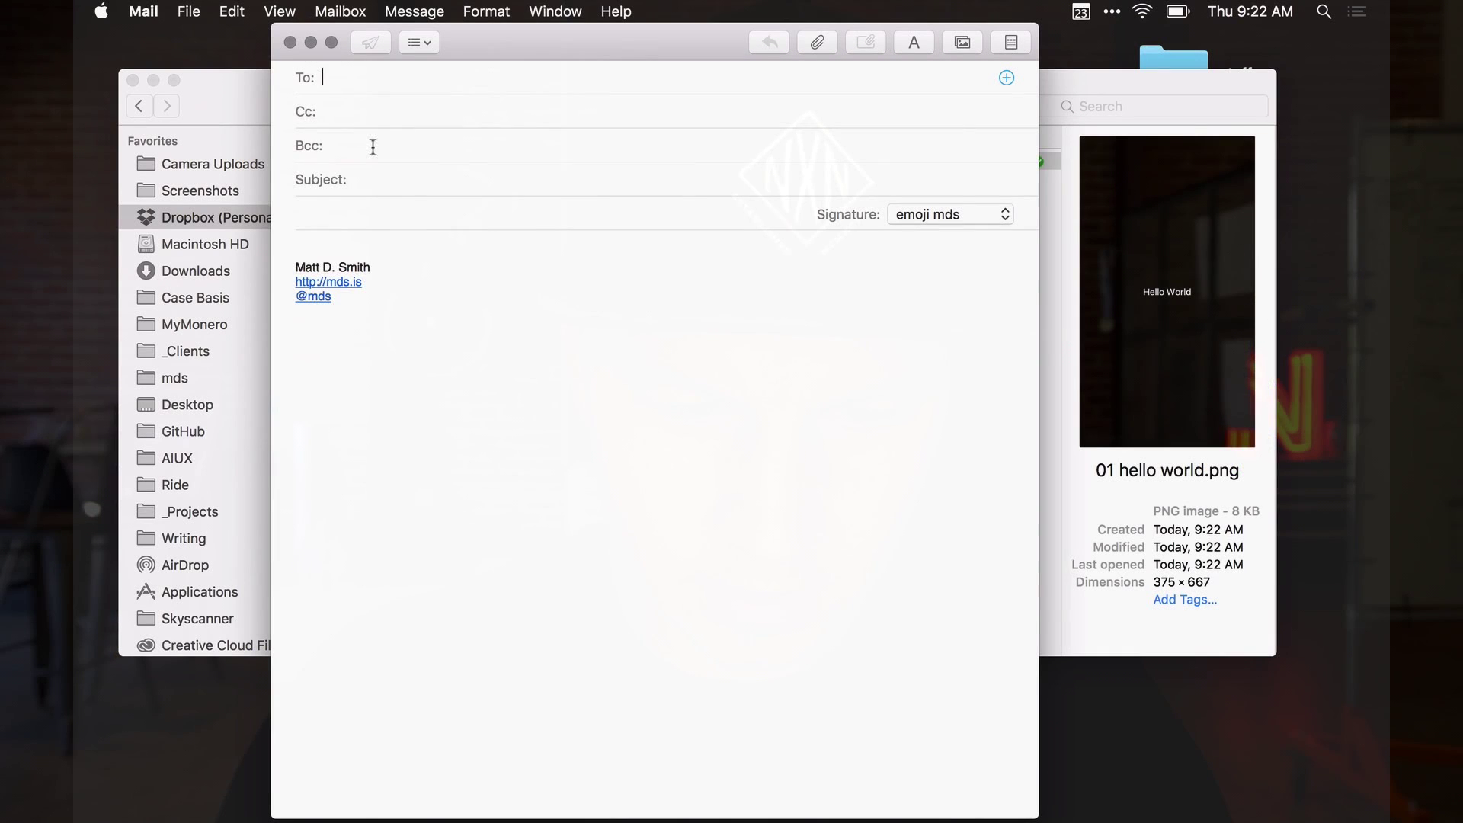
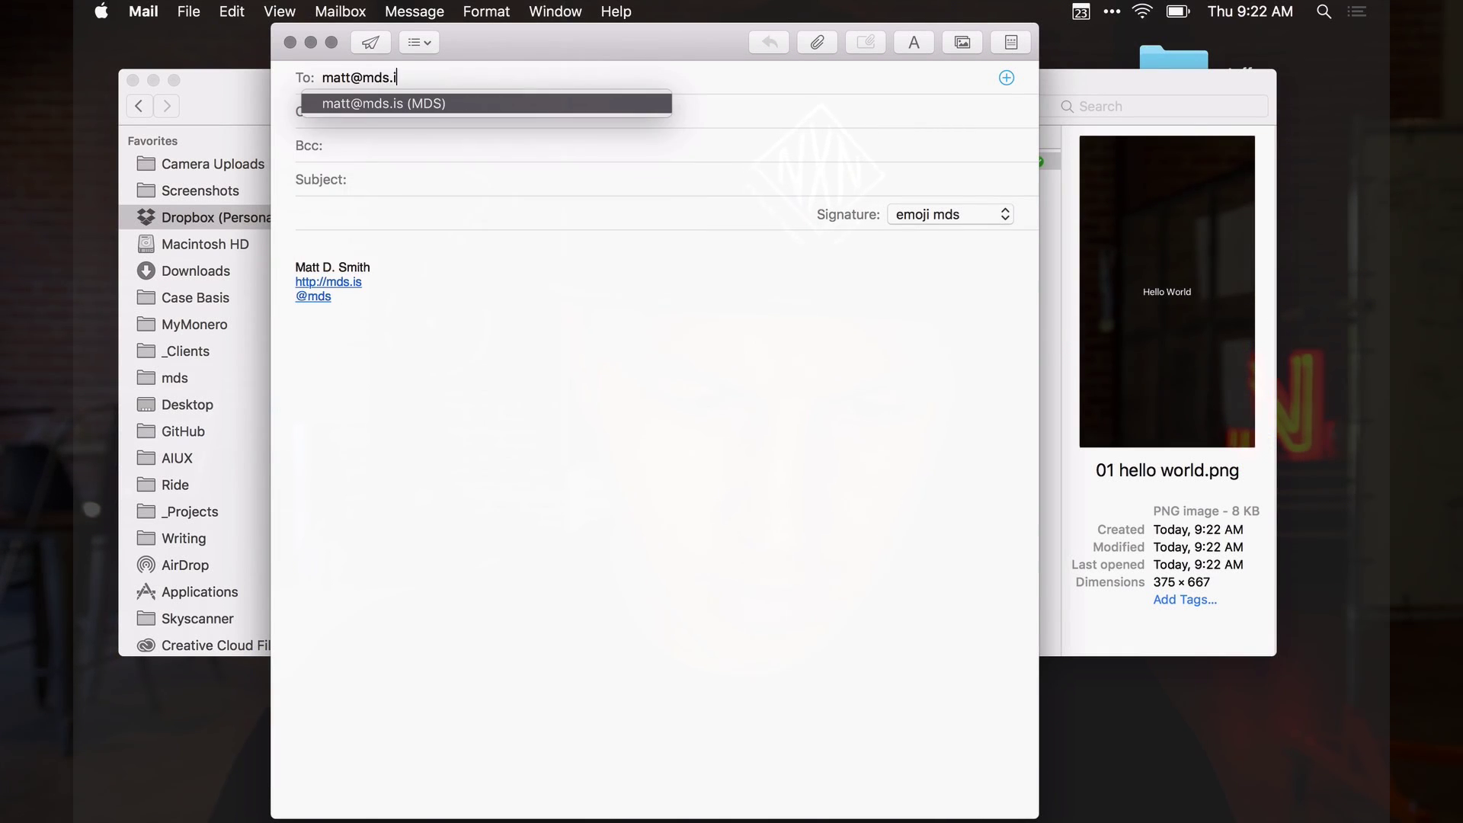
Send a 'Design Review' email with the pasted image link to the autocompleted recipient
click(353, 179)
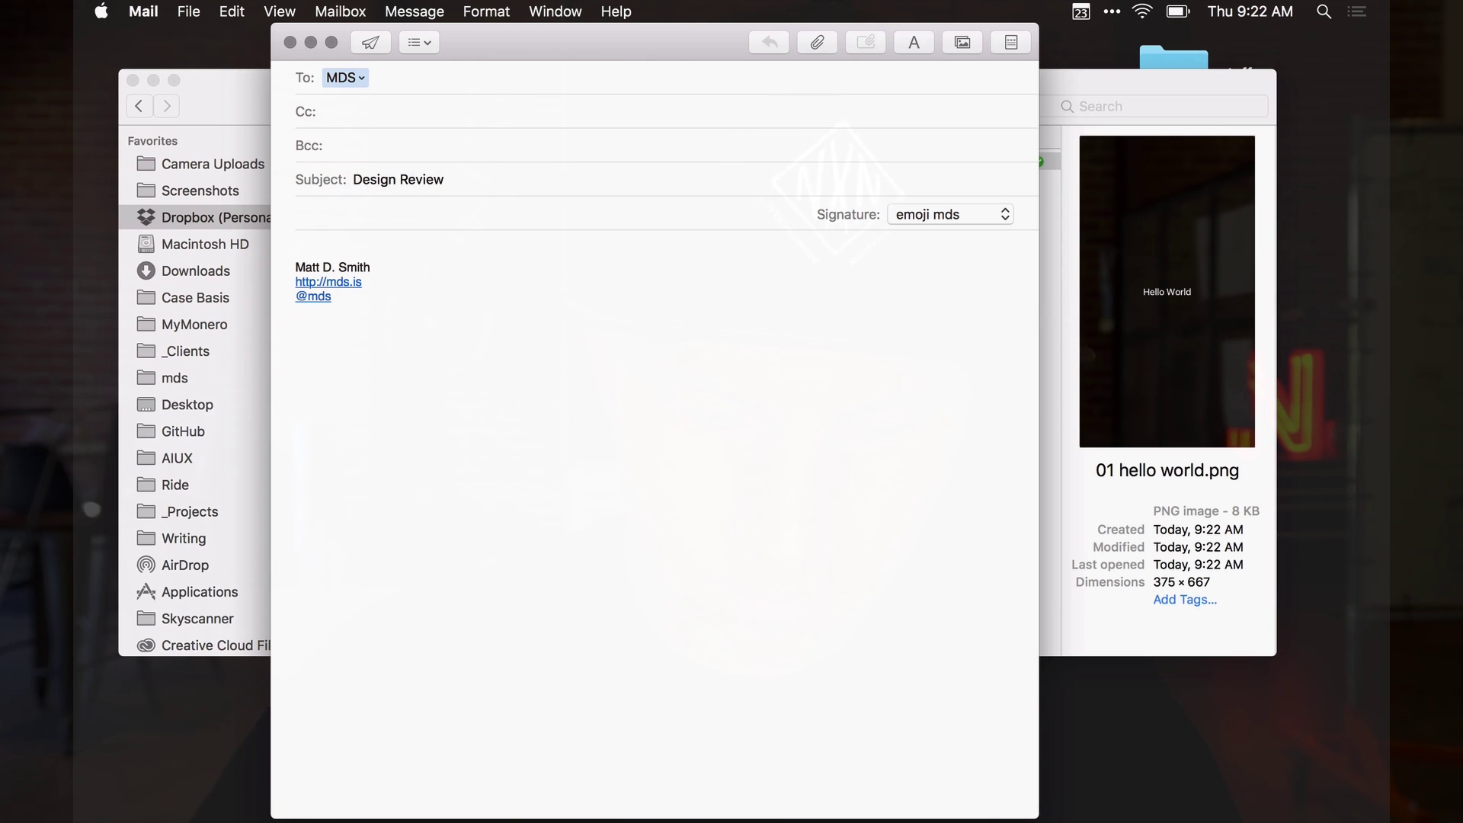
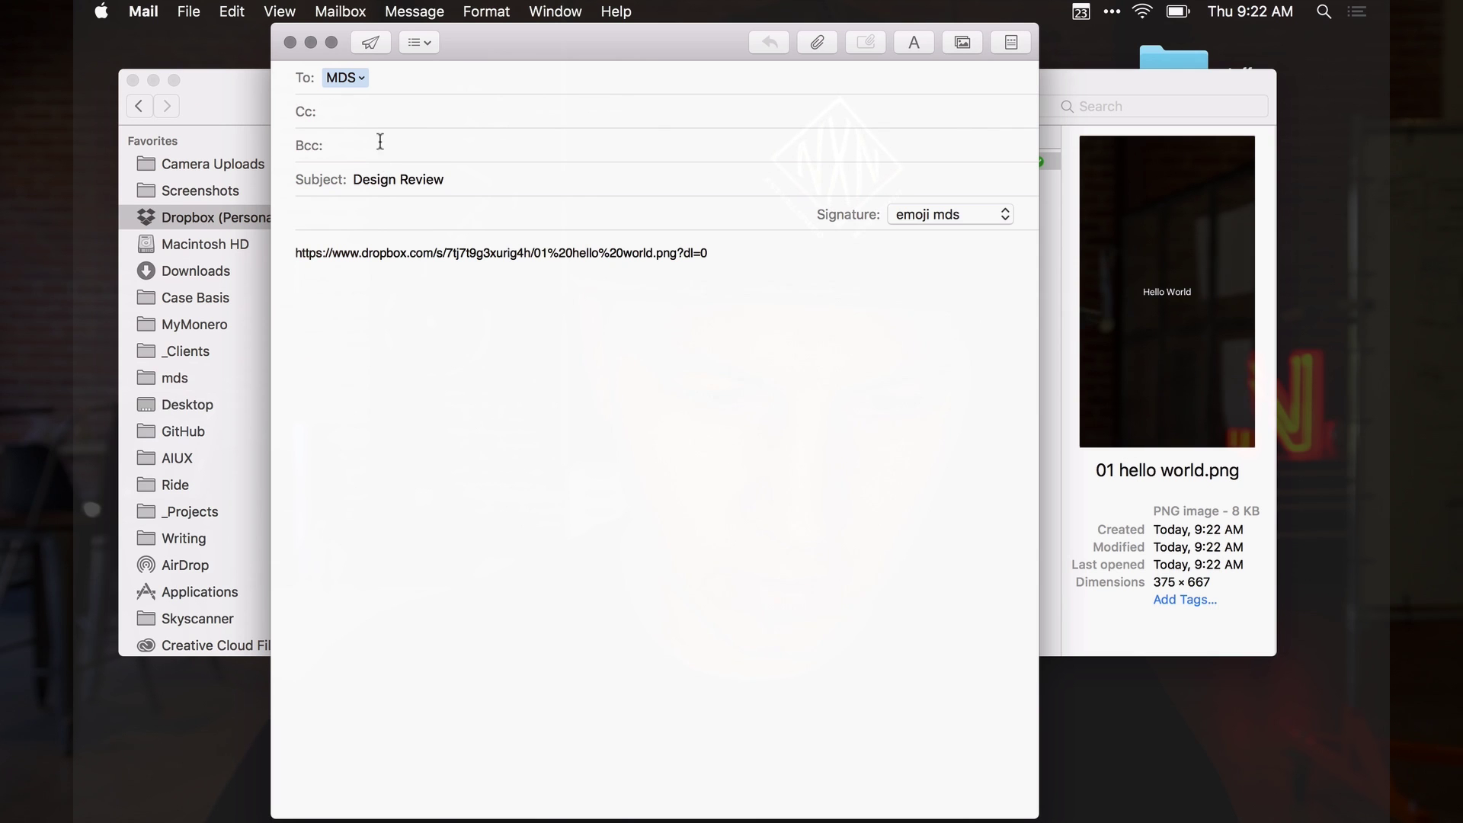
click(370, 45)
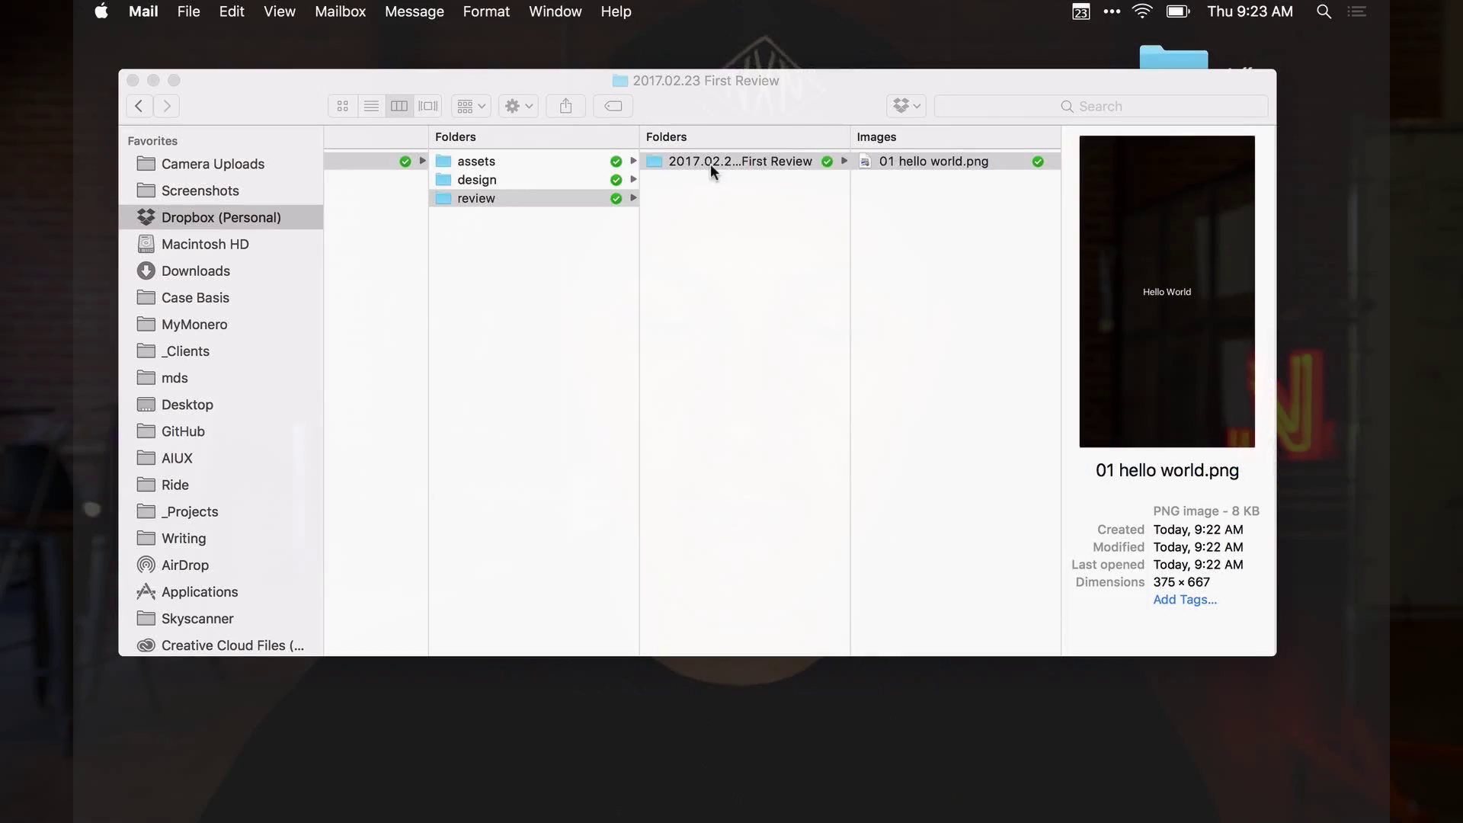
Copy the '2017.02.23 First Review' folder's Dropbox link and load it in a new Chrome window
right_click(711, 164)
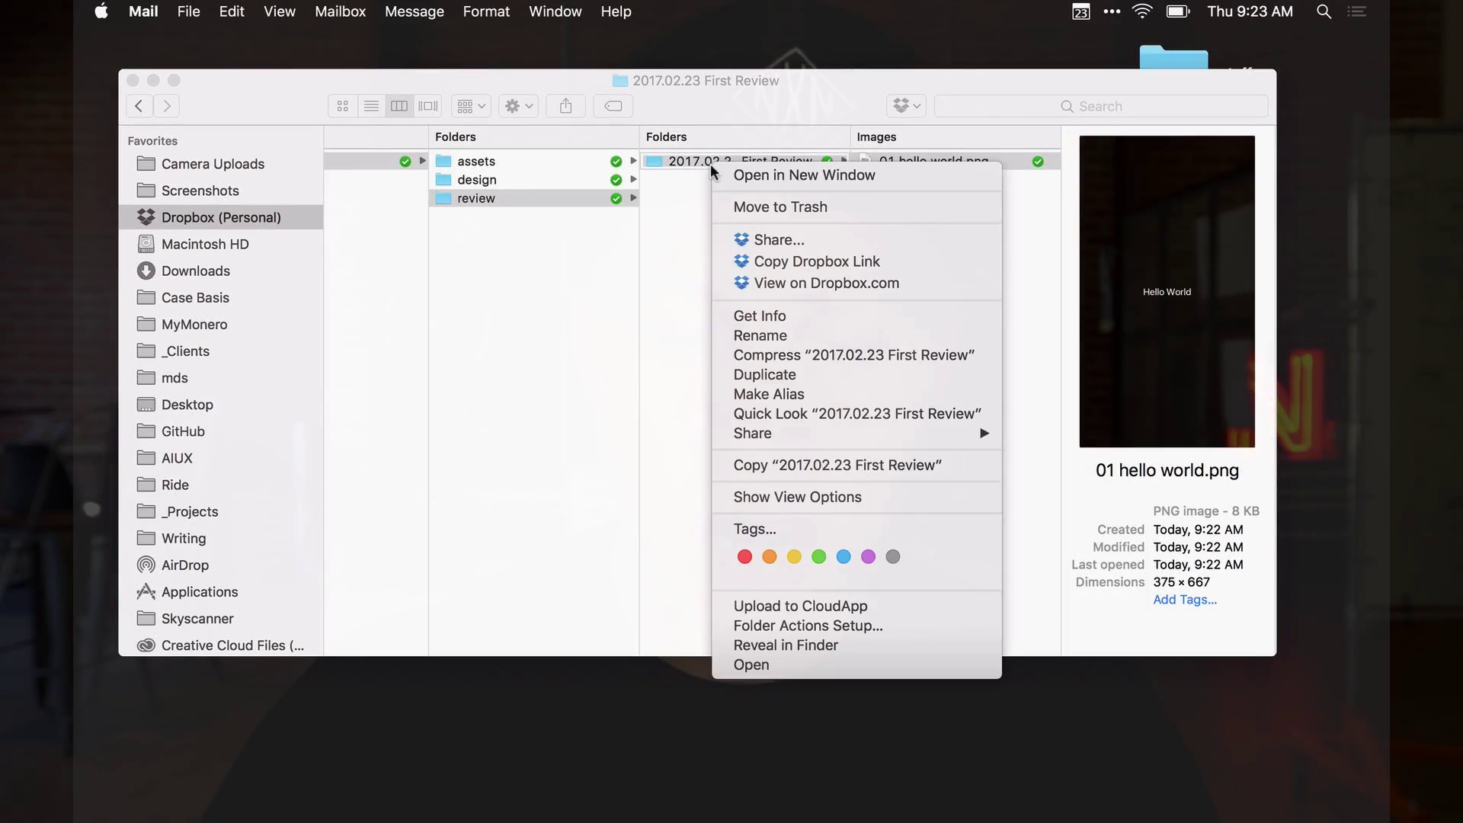
click(788, 264)
click(454, 783)
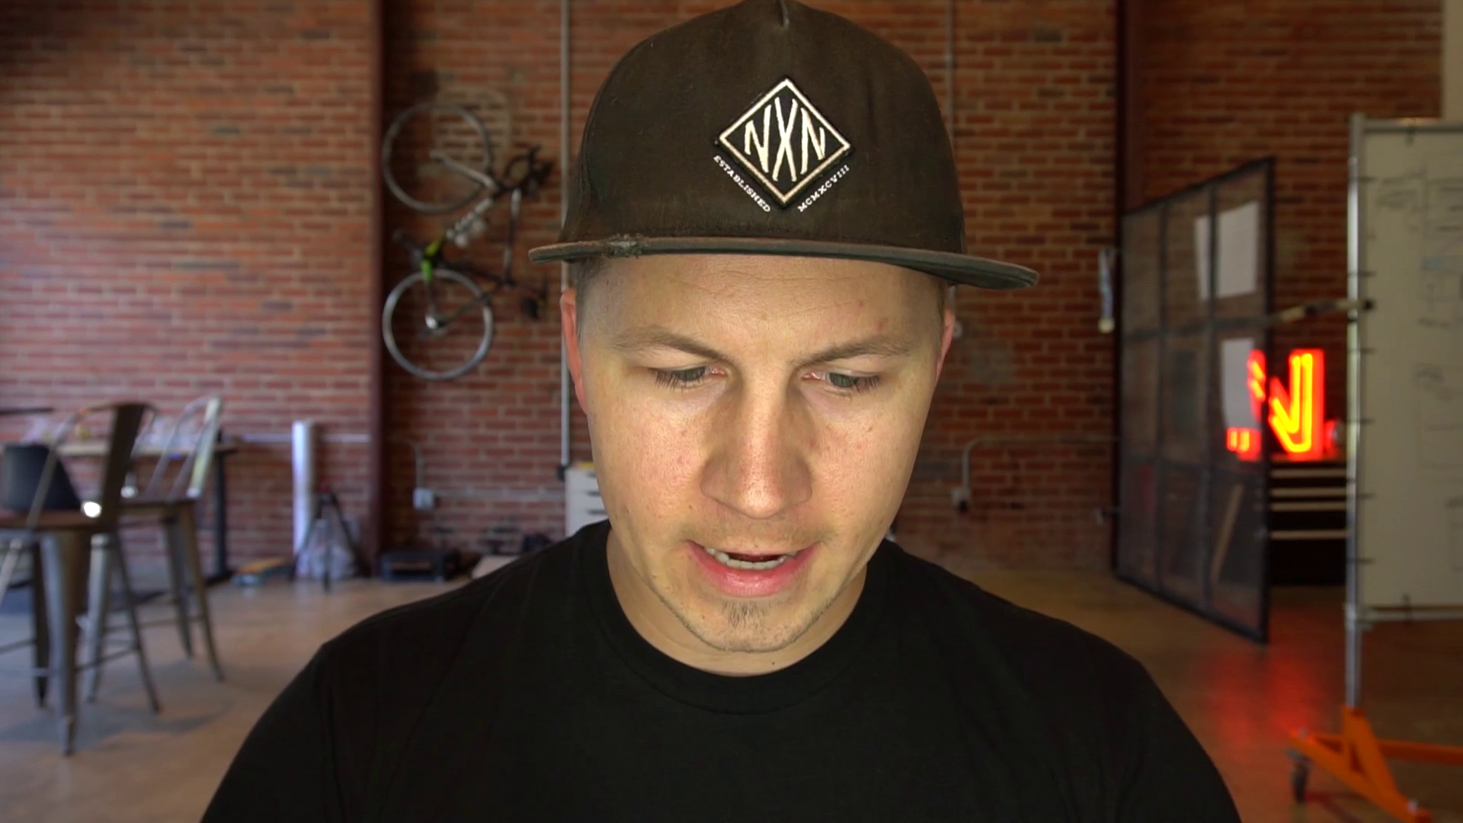
key(super+v)
key(Return)
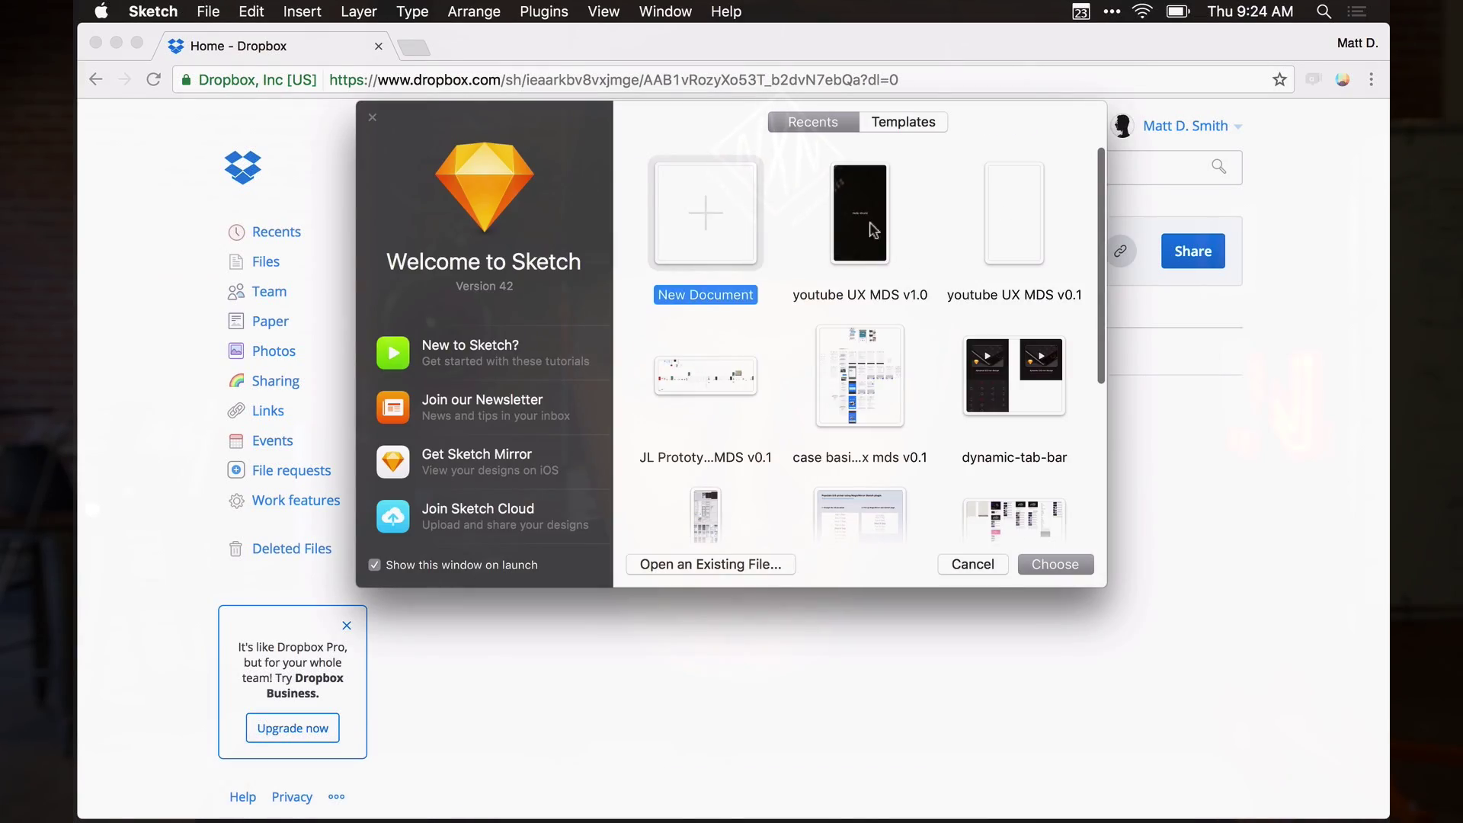
Open youtube UX MDS v1.0 and duplicate the hello world artboard by copy and paste
double_click(863, 228)
click(613, 80)
key(super+c)
key(super+v)
key(super+a)
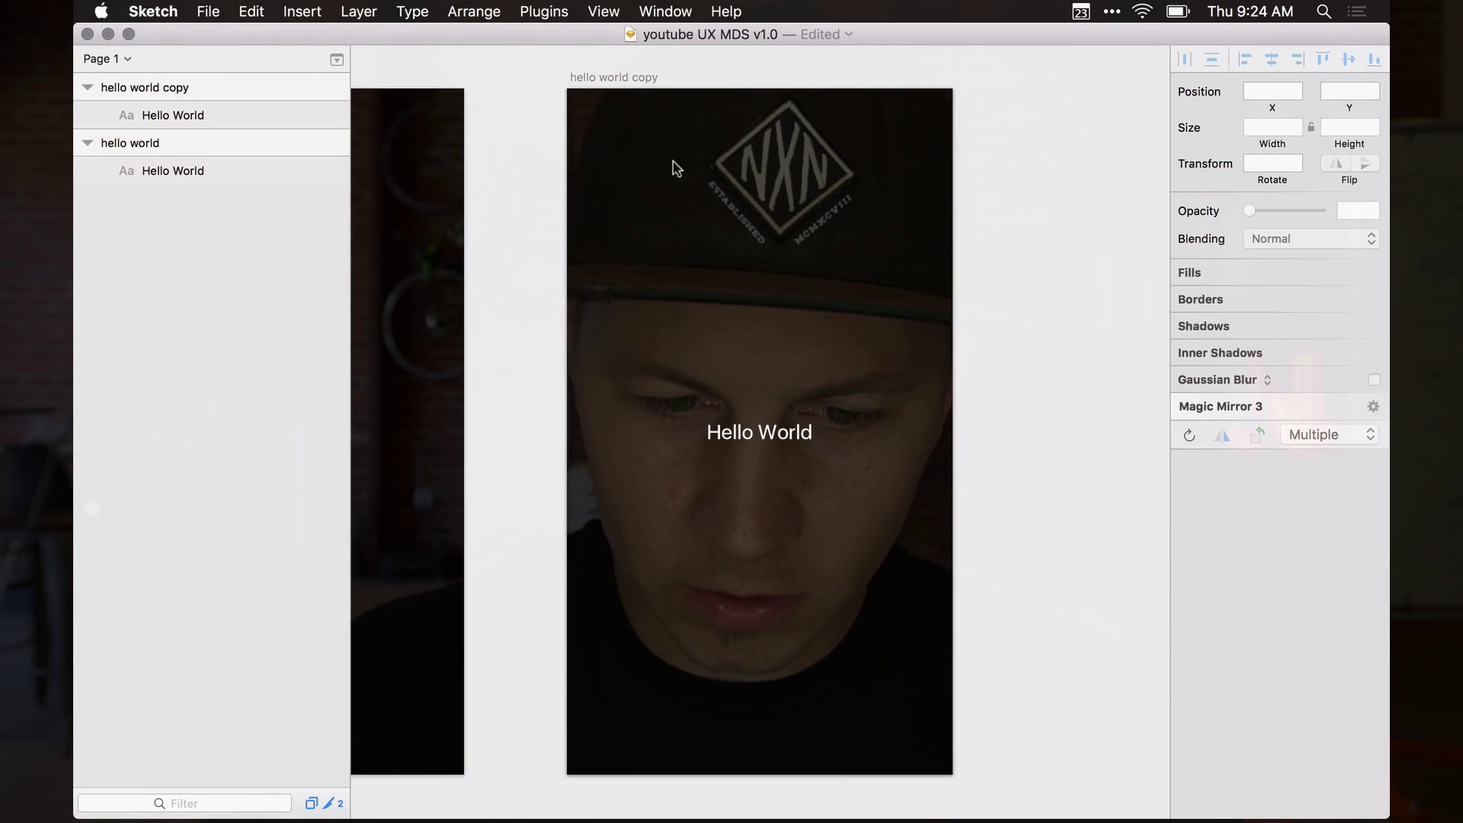
click(633, 79)
Set the duplicate artboard's background colour to bright red
click(1362, 210)
drag(1252, 357, 1381, 252)
click(944, 273)
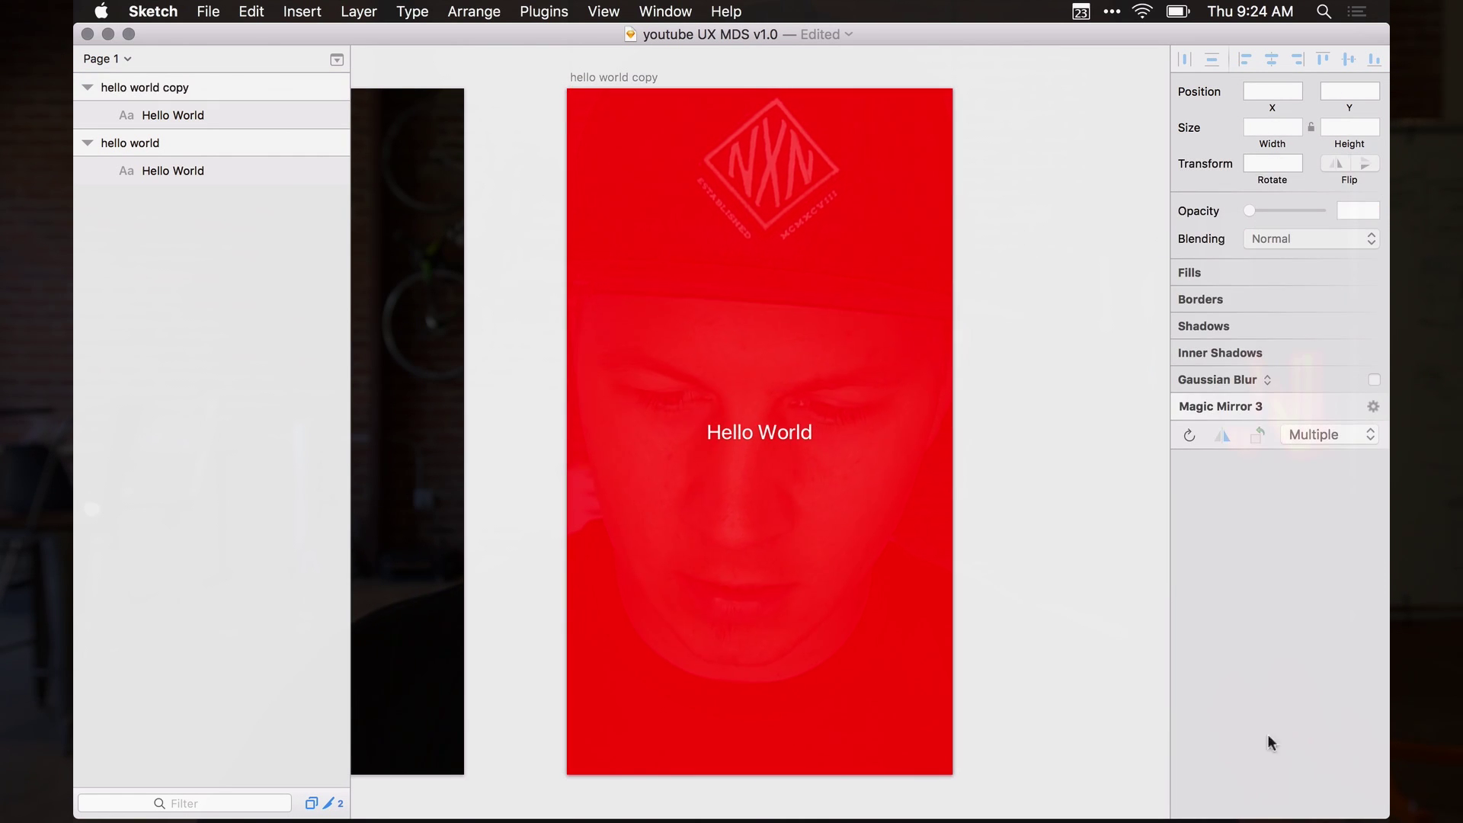
Rename the duplicate 'hello world red' and begin exporting it
double_click(608, 74)
key(Right)
key(BackSpace)
key(BackSpace)
key(BackSpace)
key(BackSpace)
text(red)
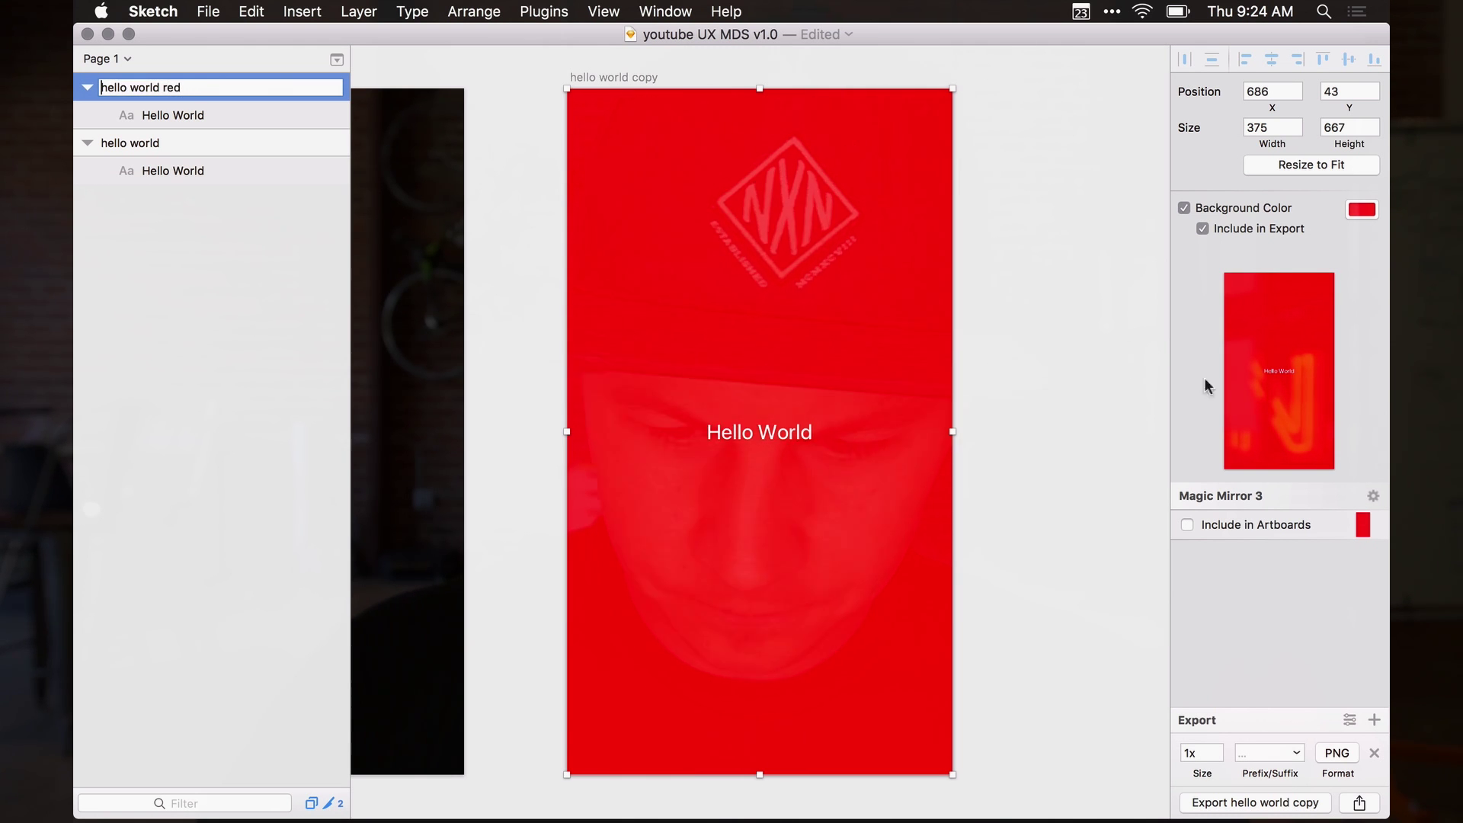
click(1273, 803)
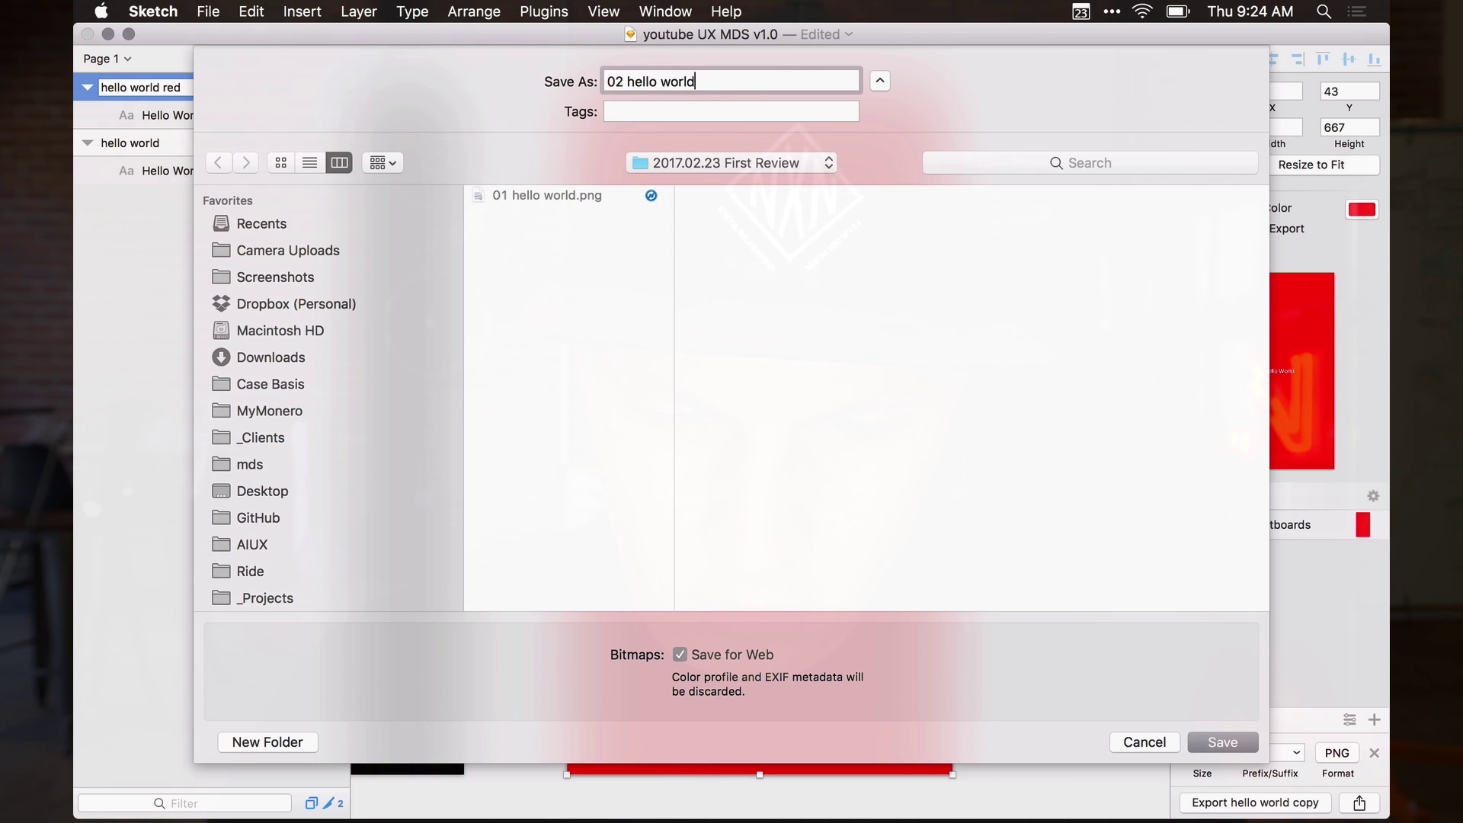
Save '02 hello world.png', then view the First Review folder and its Dropbox page
key(Return)
key(ctrl+Up)
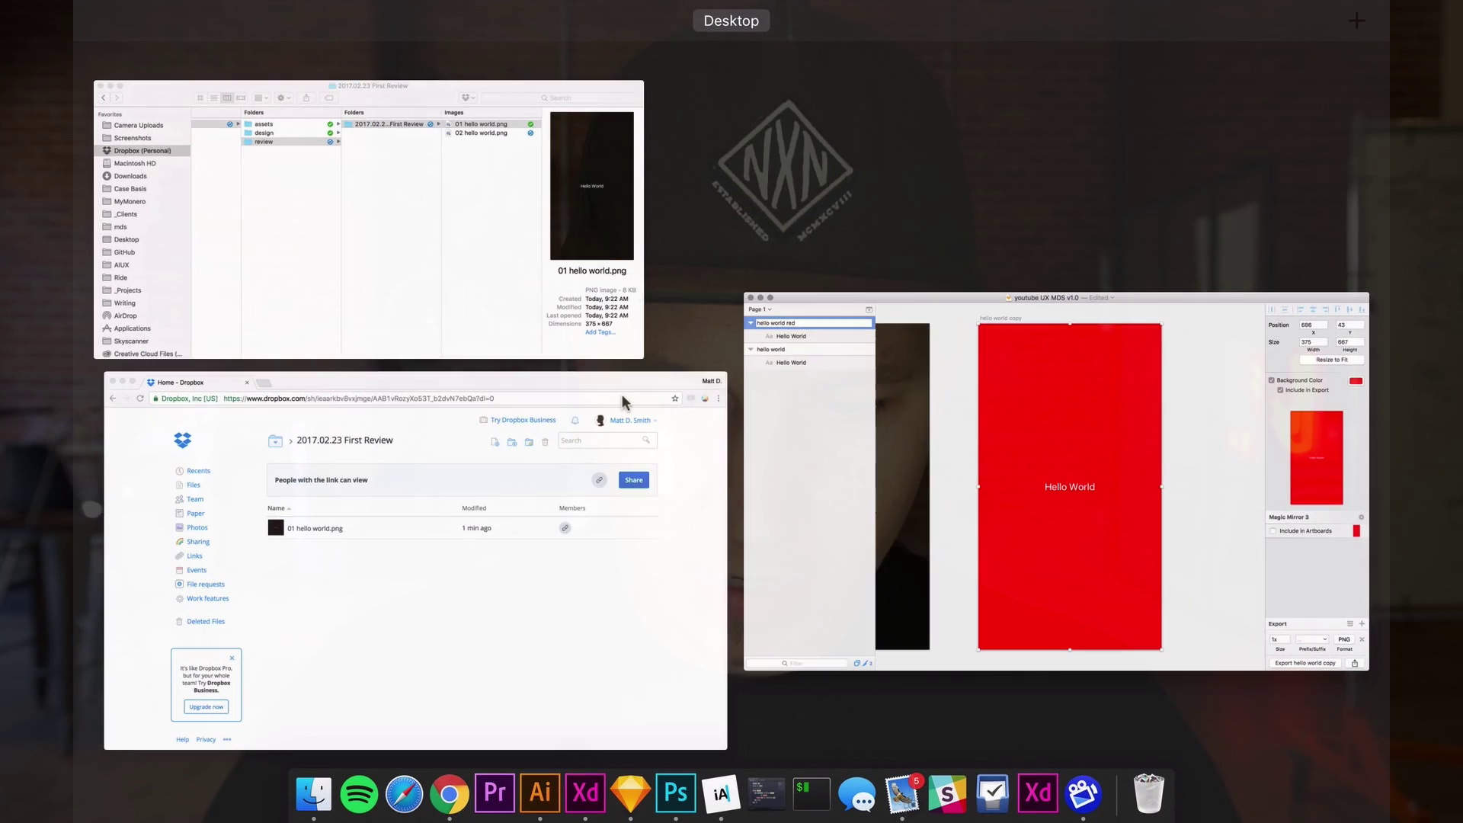
click(533, 199)
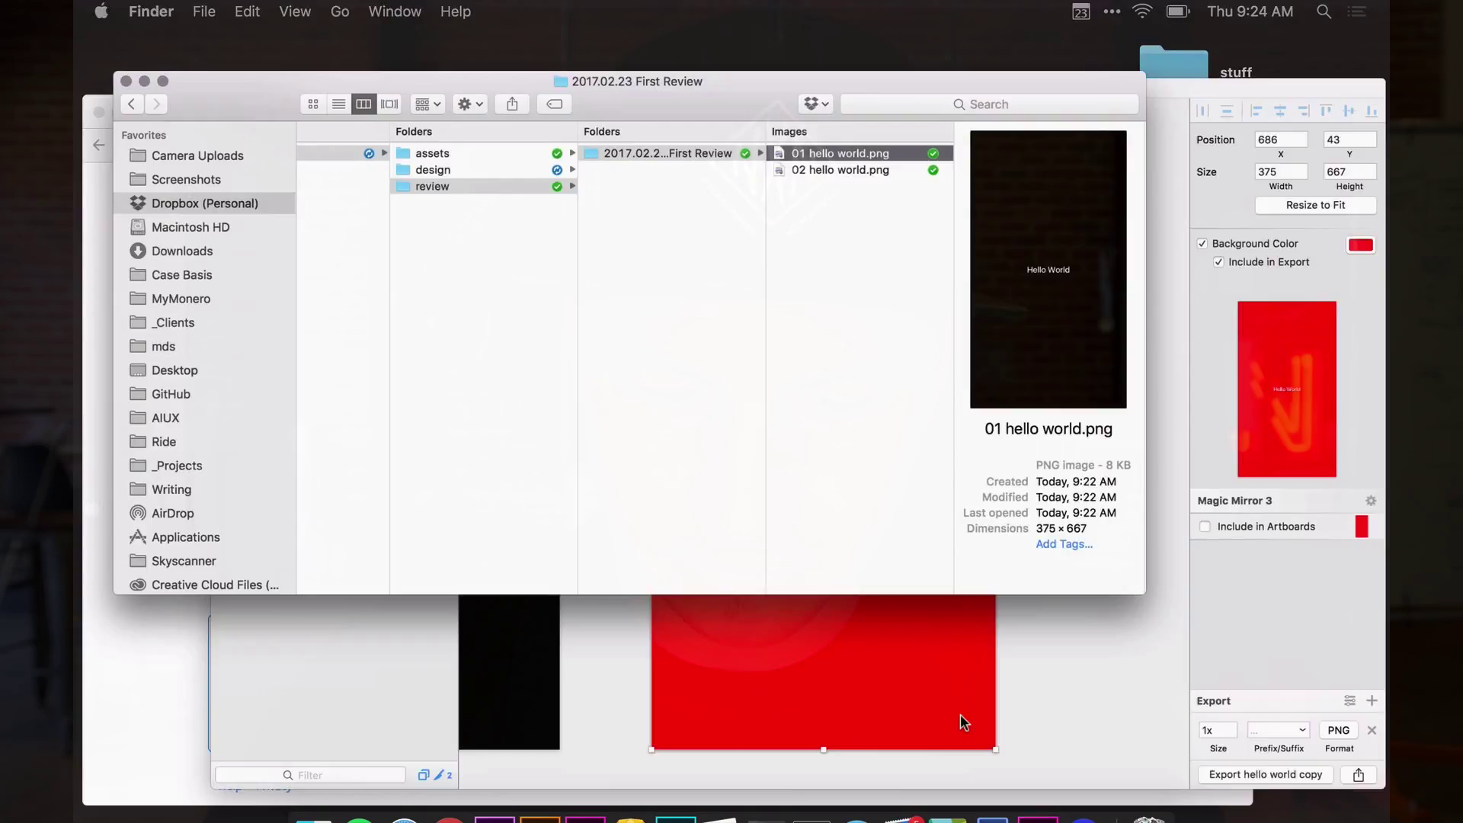
key(ctrl+Up)
click(525, 662)
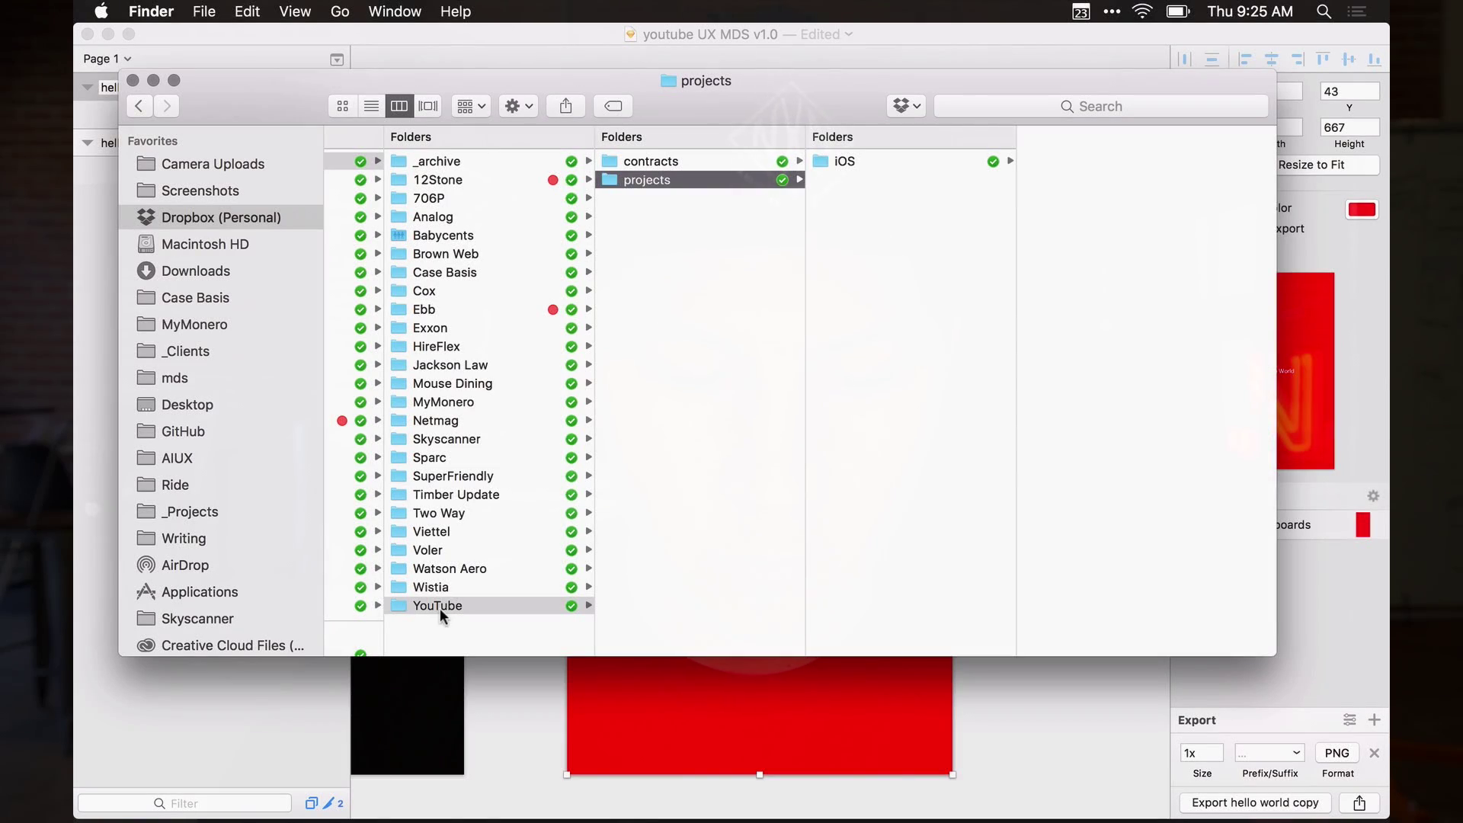
Add the YouTube client folder to Finder's Favorites sidebar
click(439, 605)
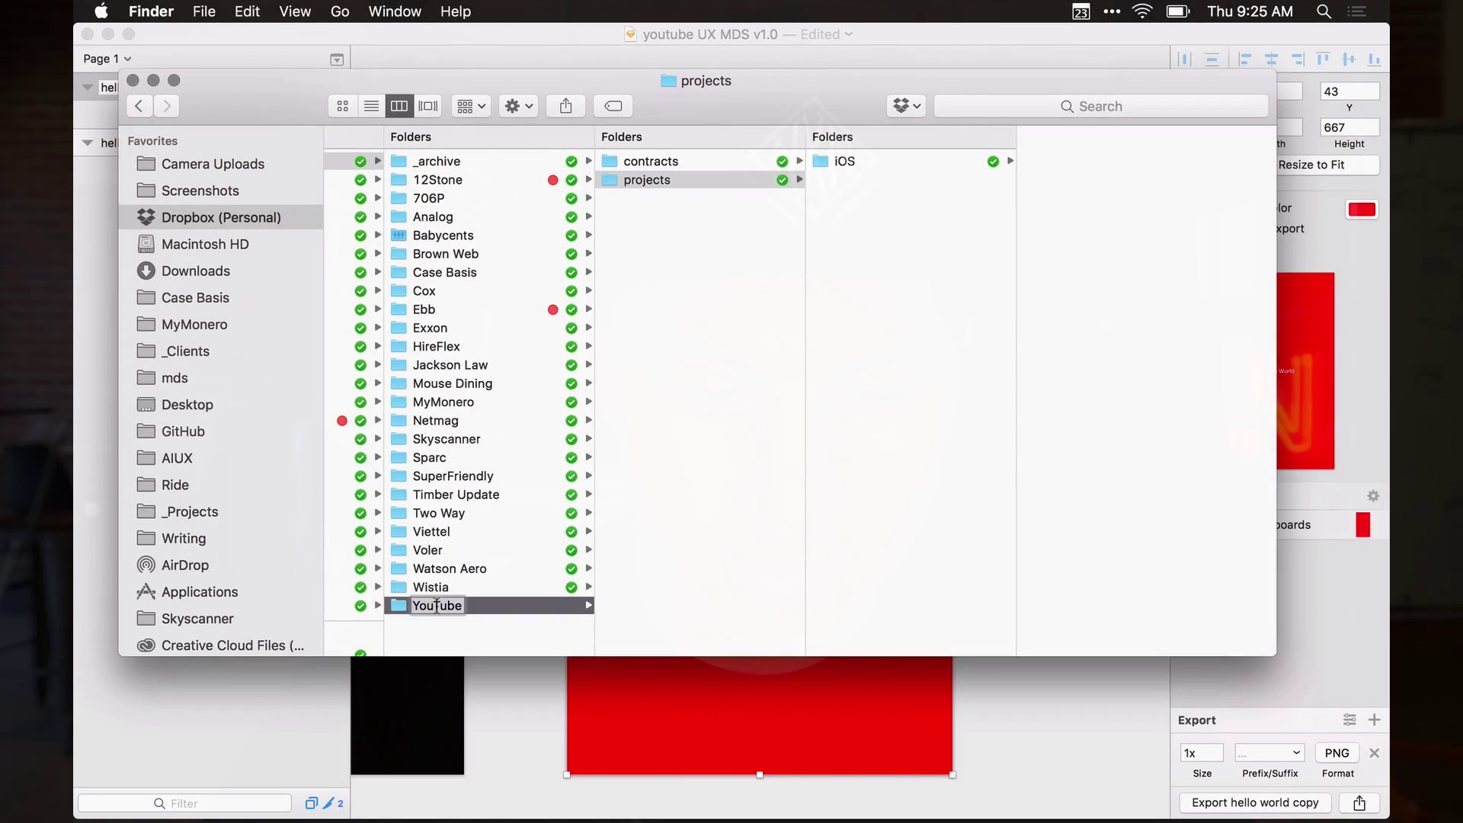
drag(486, 608, 190, 297)
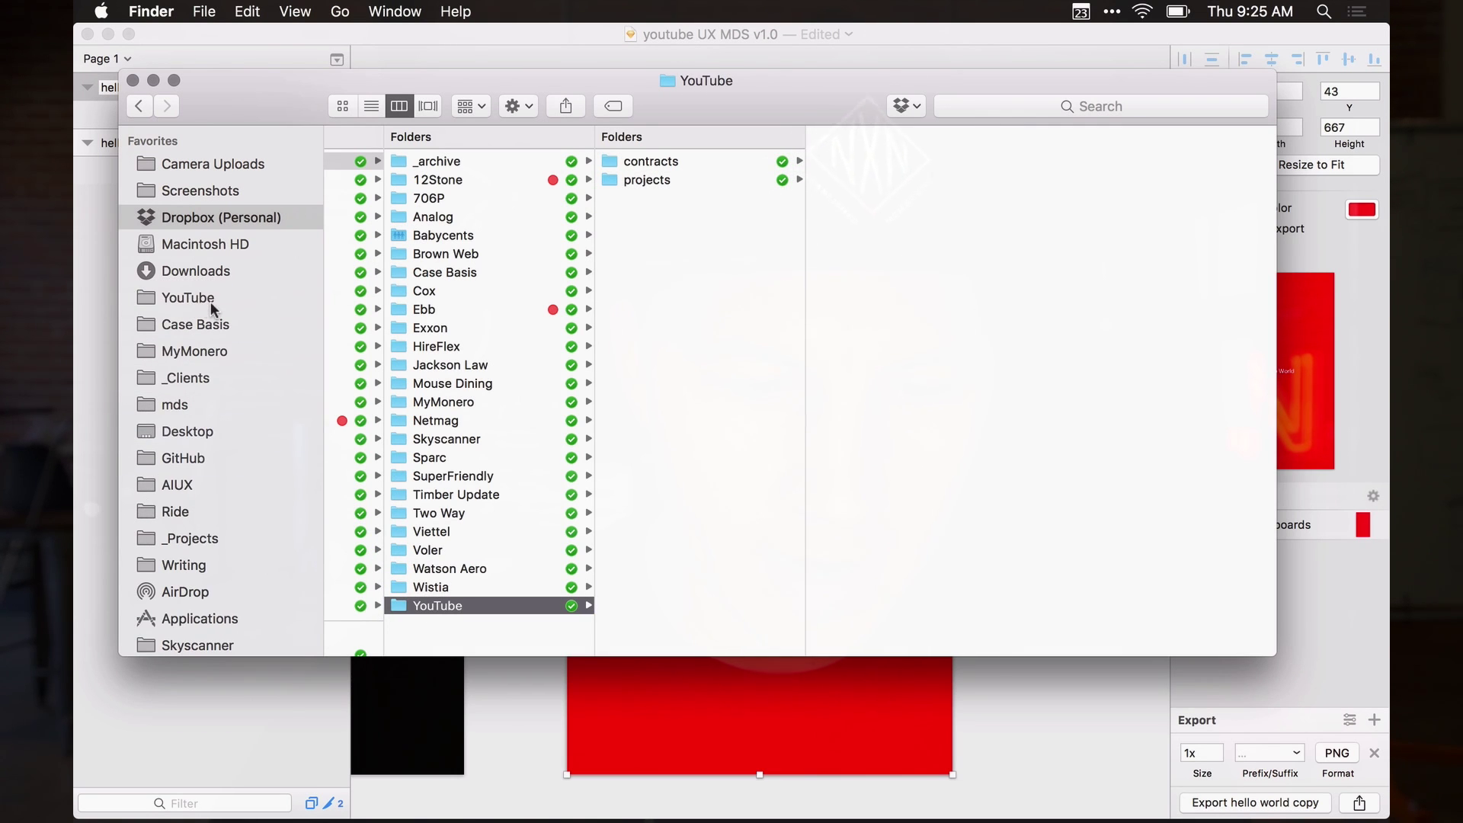
key(super+1)
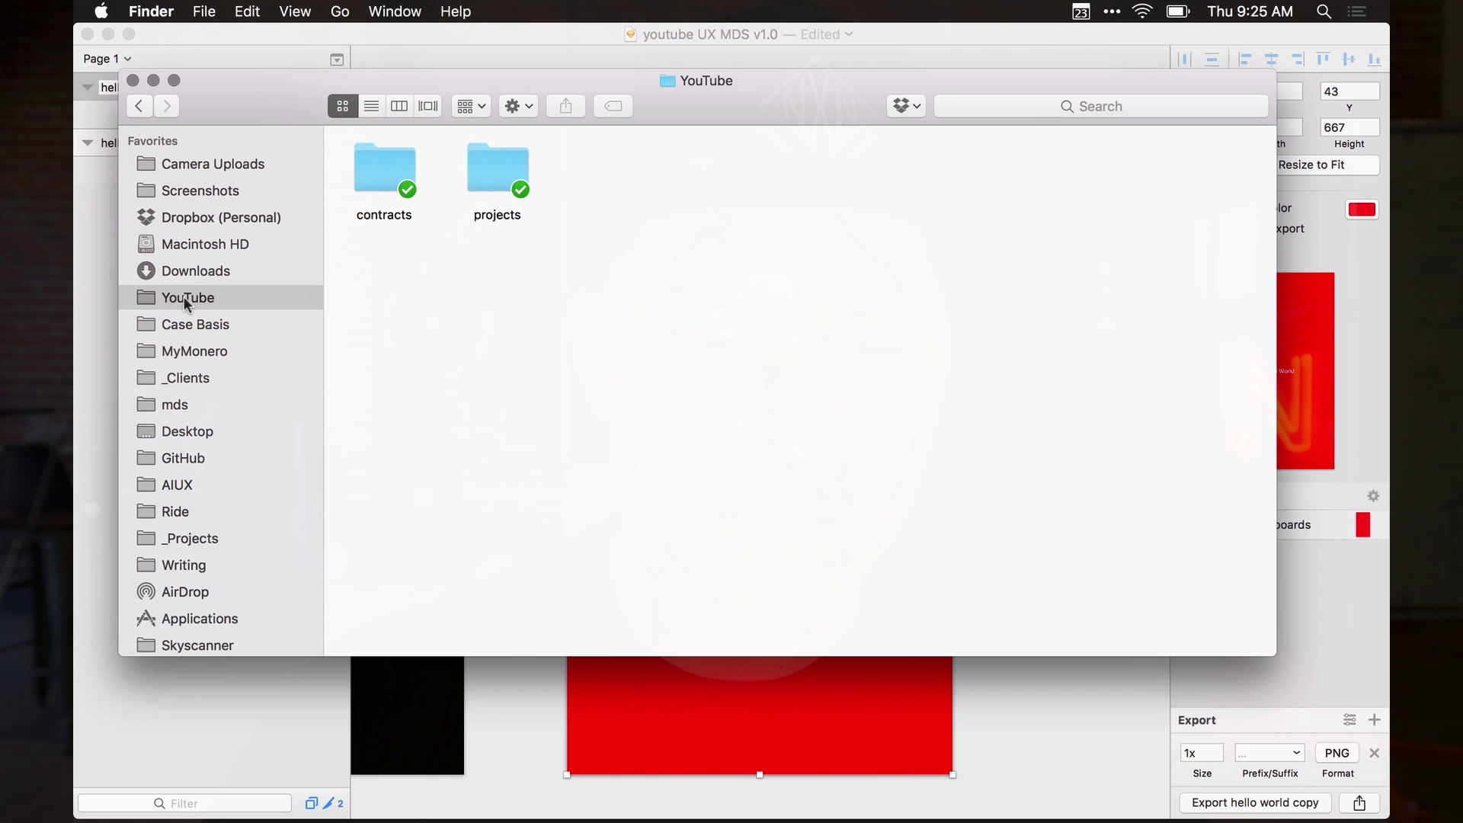
Copy the Dropbox share link for the iOS project folder inside projects
key(Down)
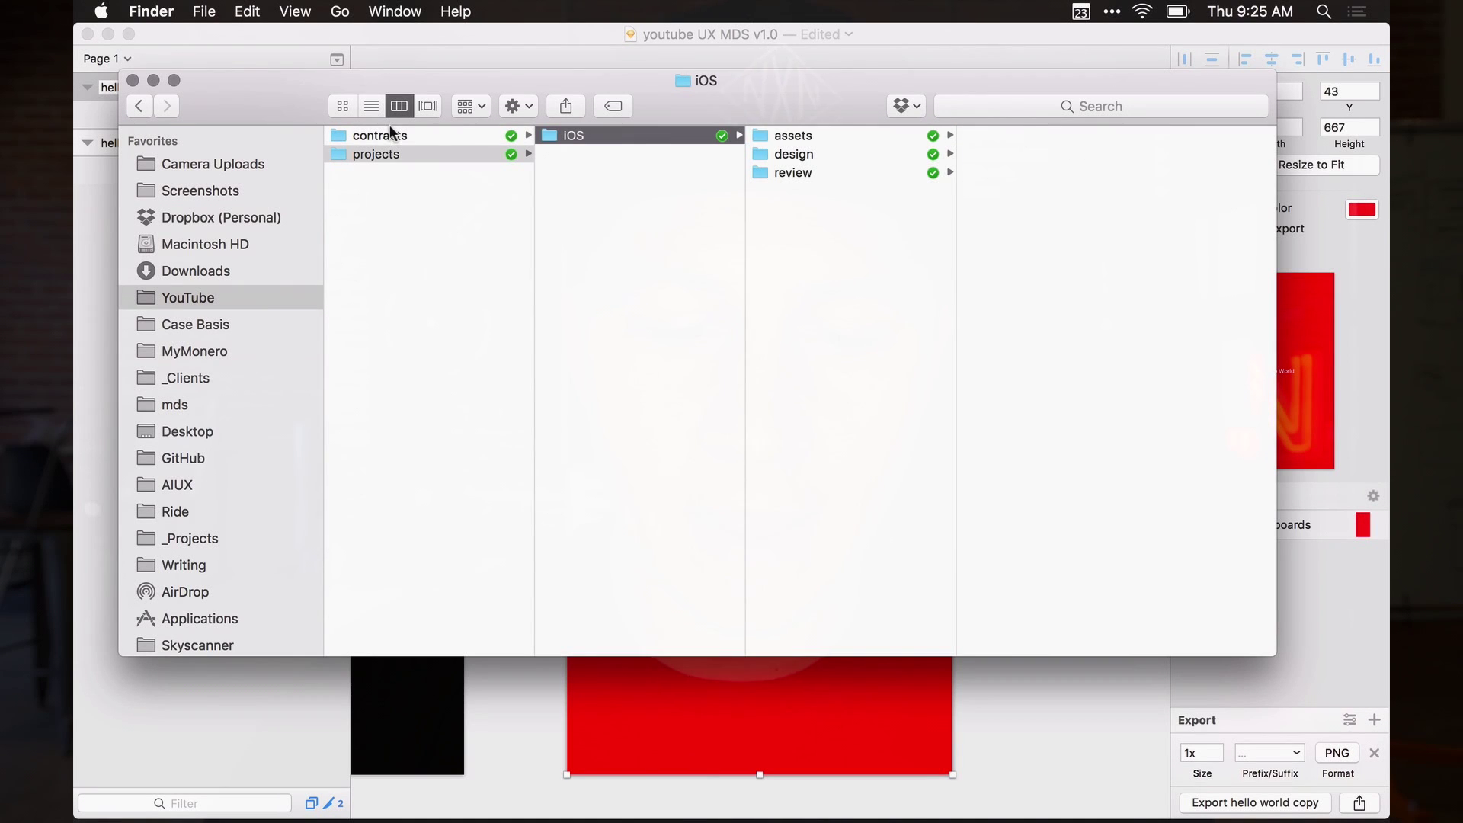
right_click(606, 135)
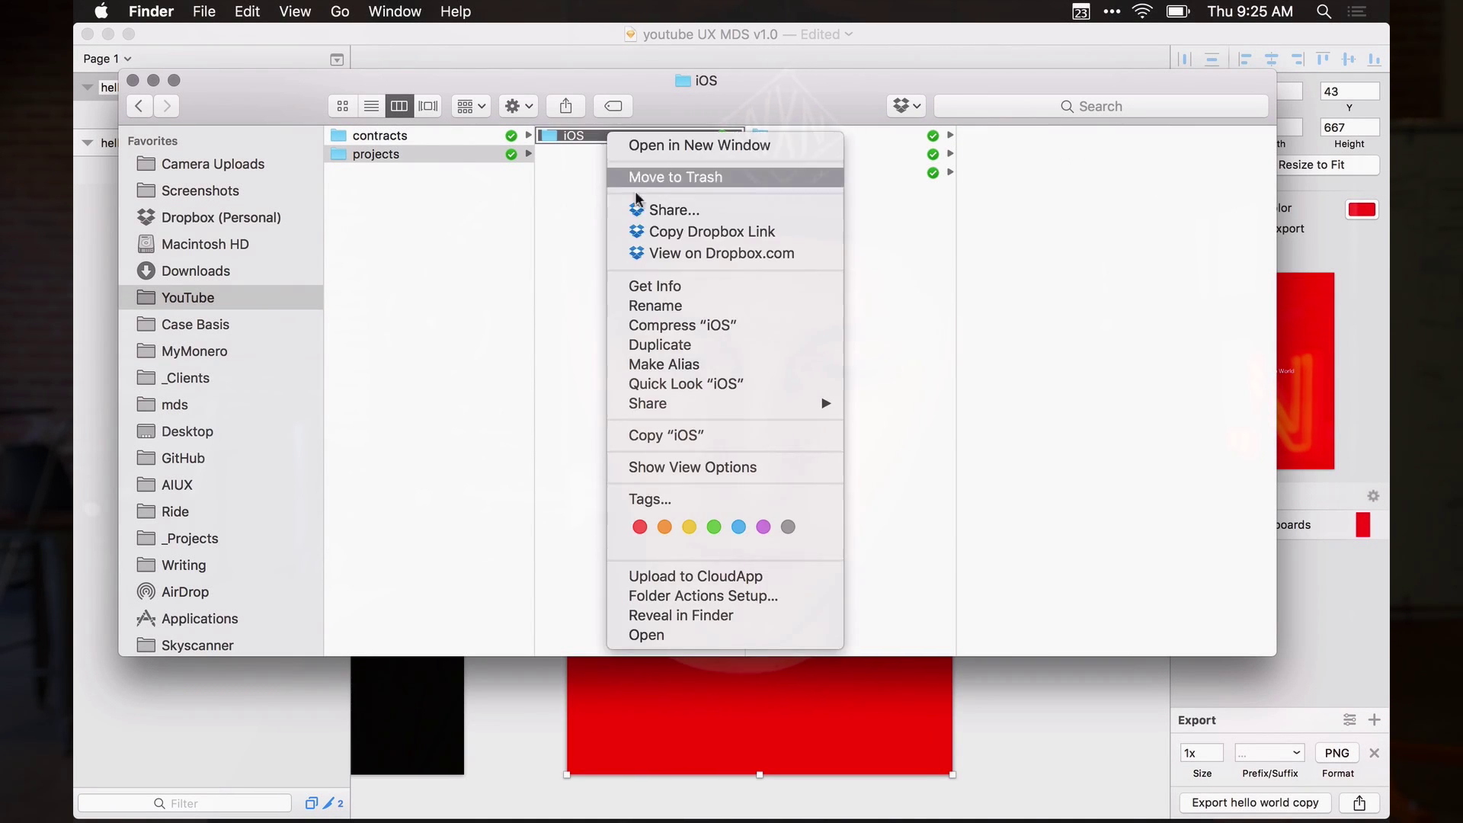
click(665, 231)
click(447, 783)
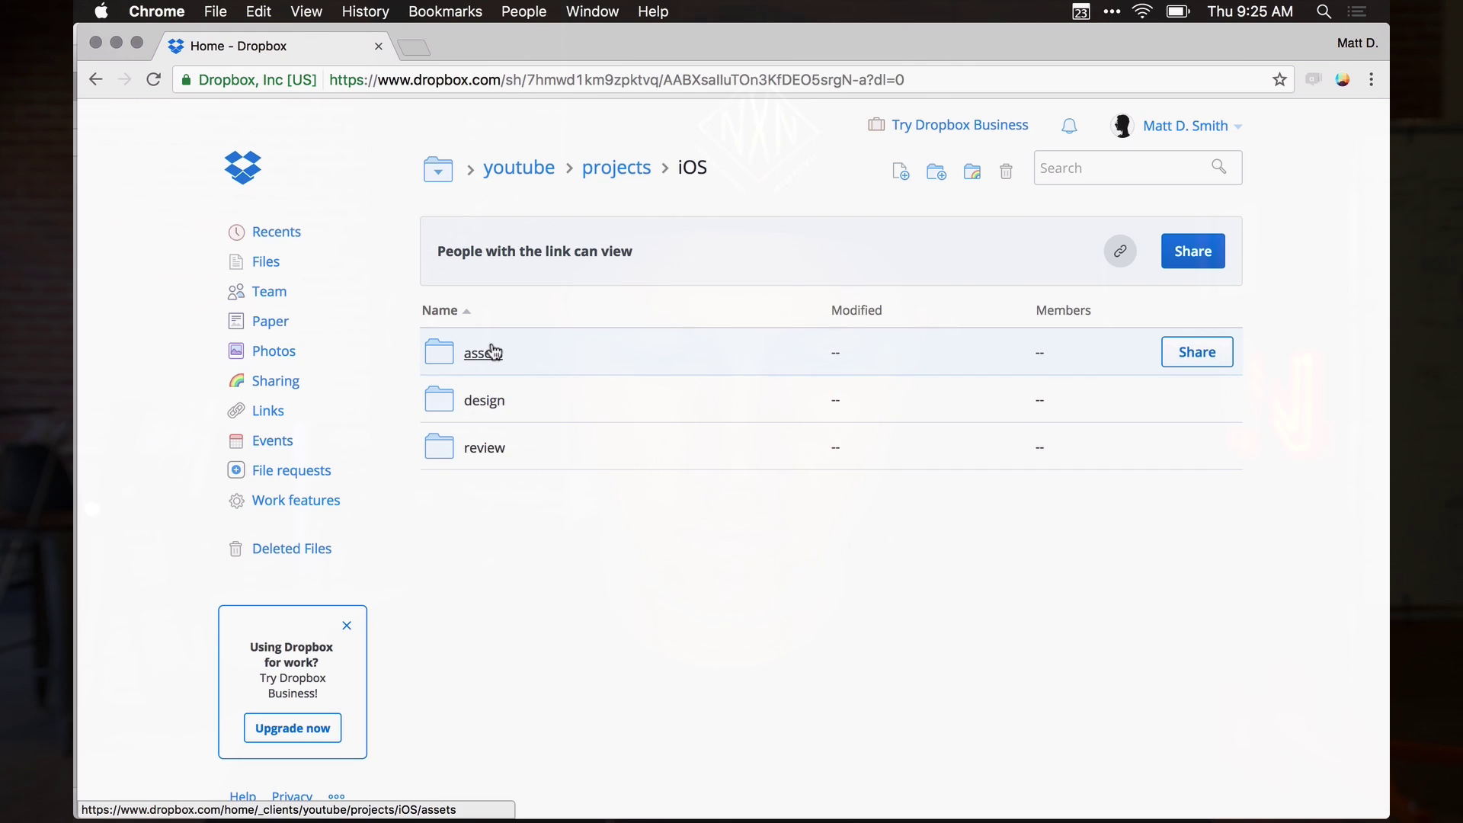
Open the assets folder in the shared iOS Dropbox page
click(488, 353)
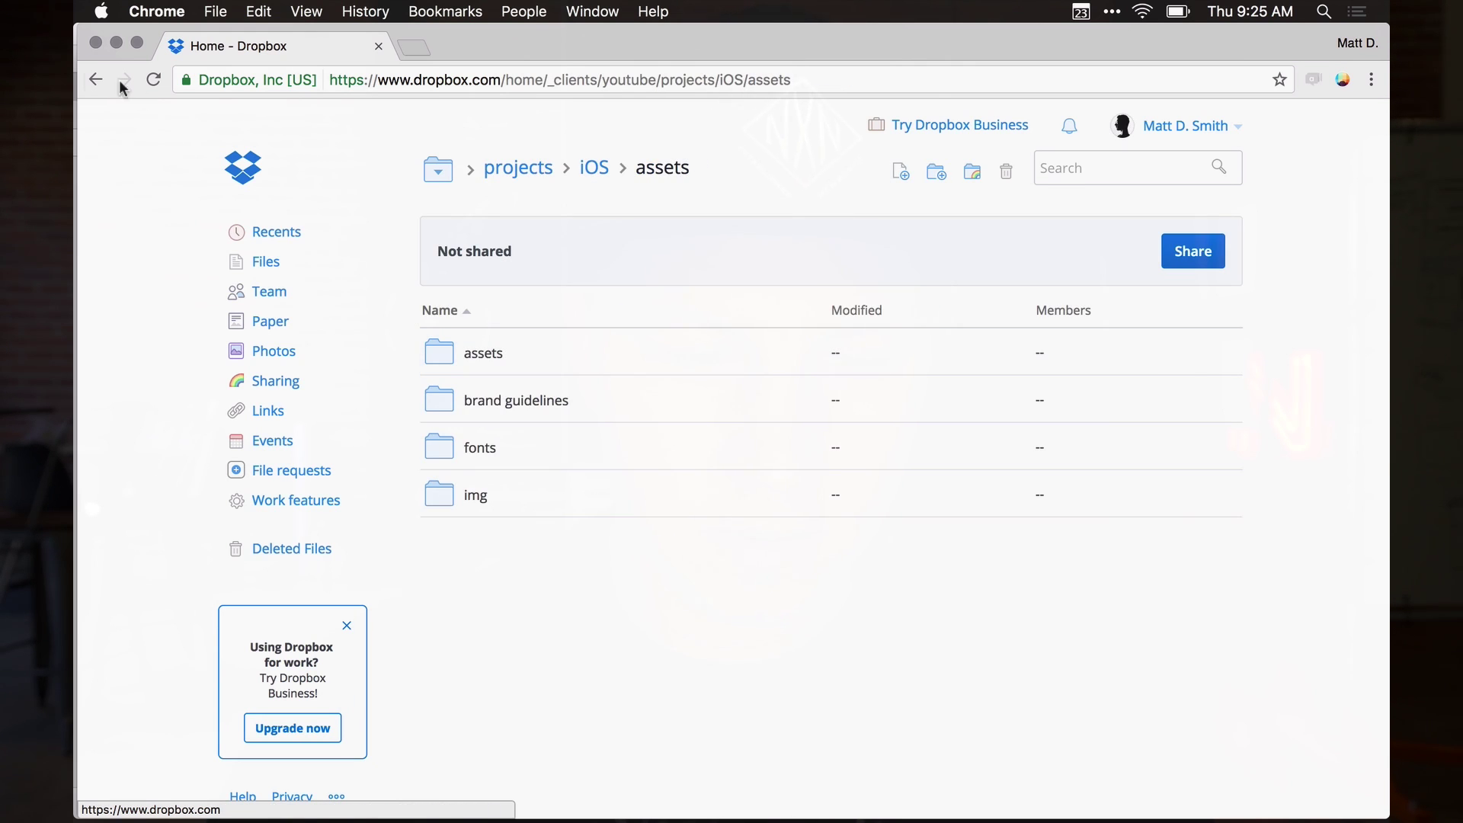